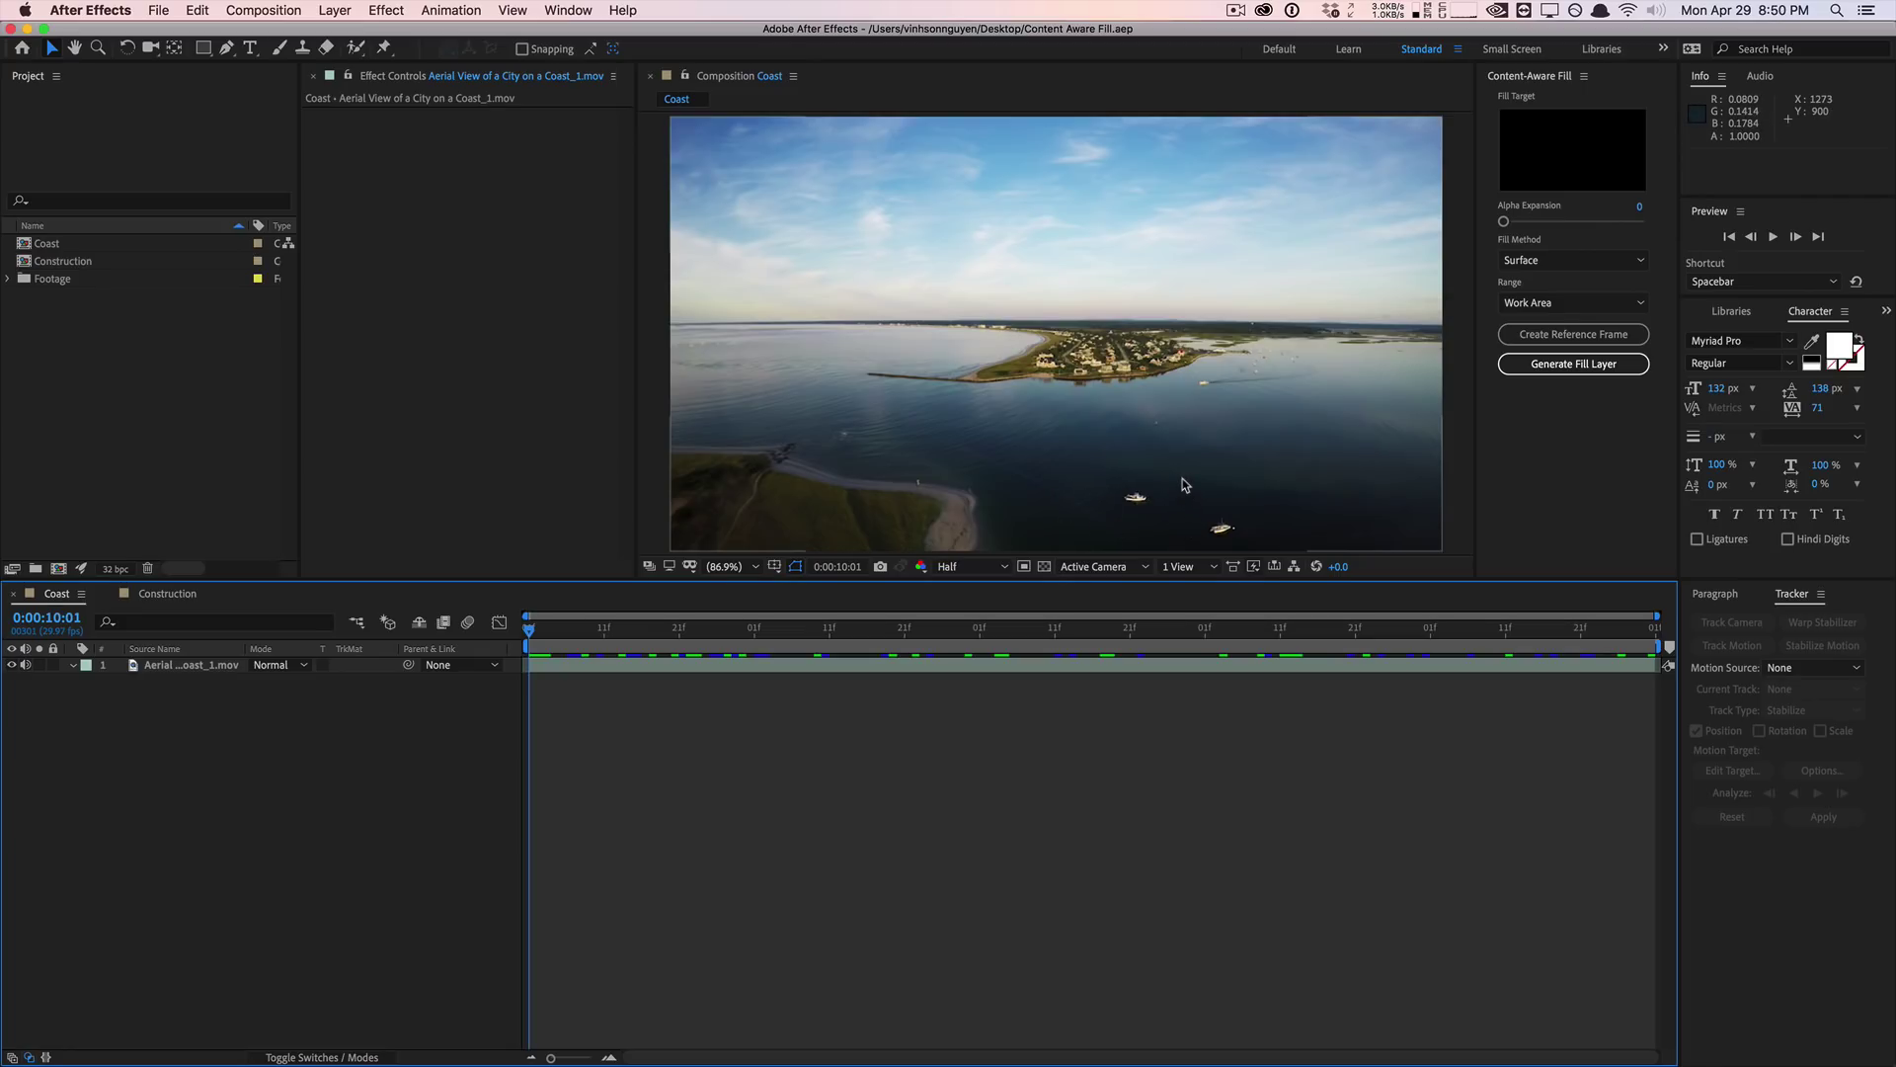
Step: Select the aerial coast layer, show Window > Content-Aware Fill, and preview the boats with Space
left_click(182, 666)
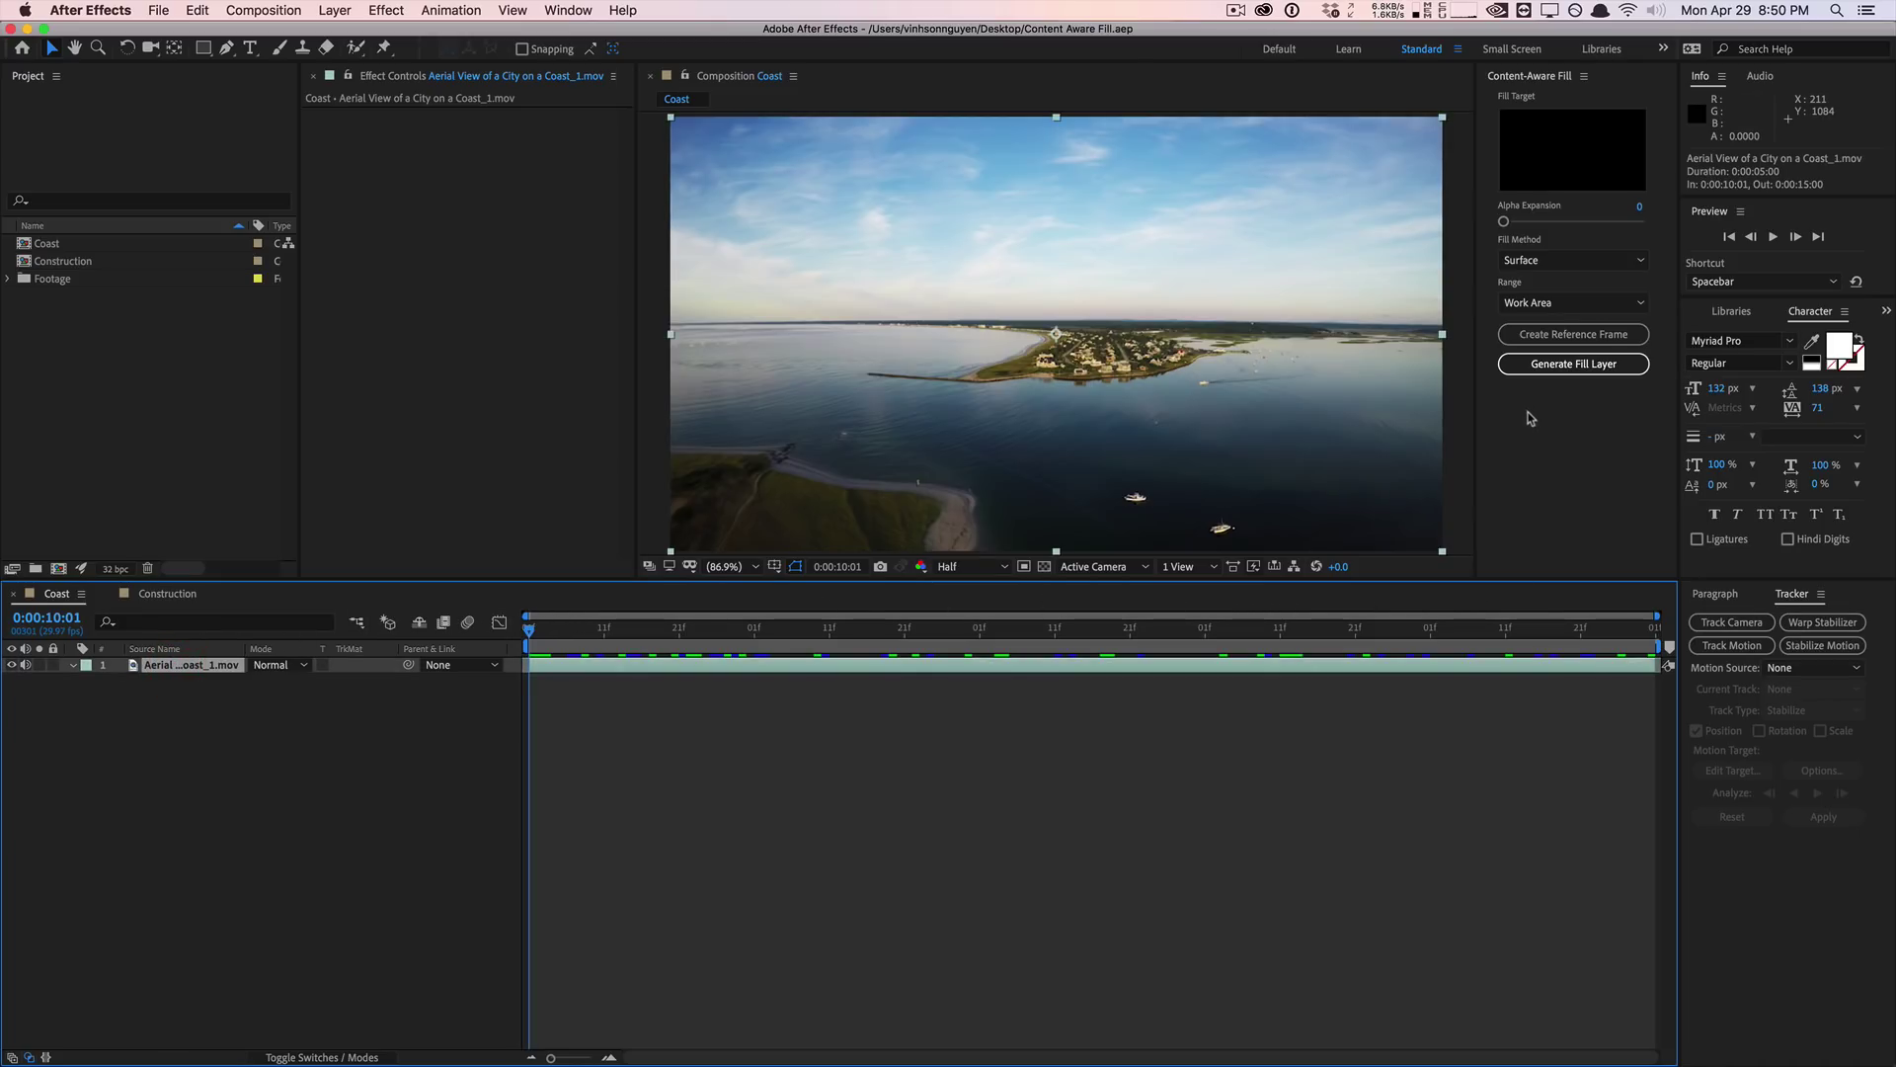
left_click(585, 9)
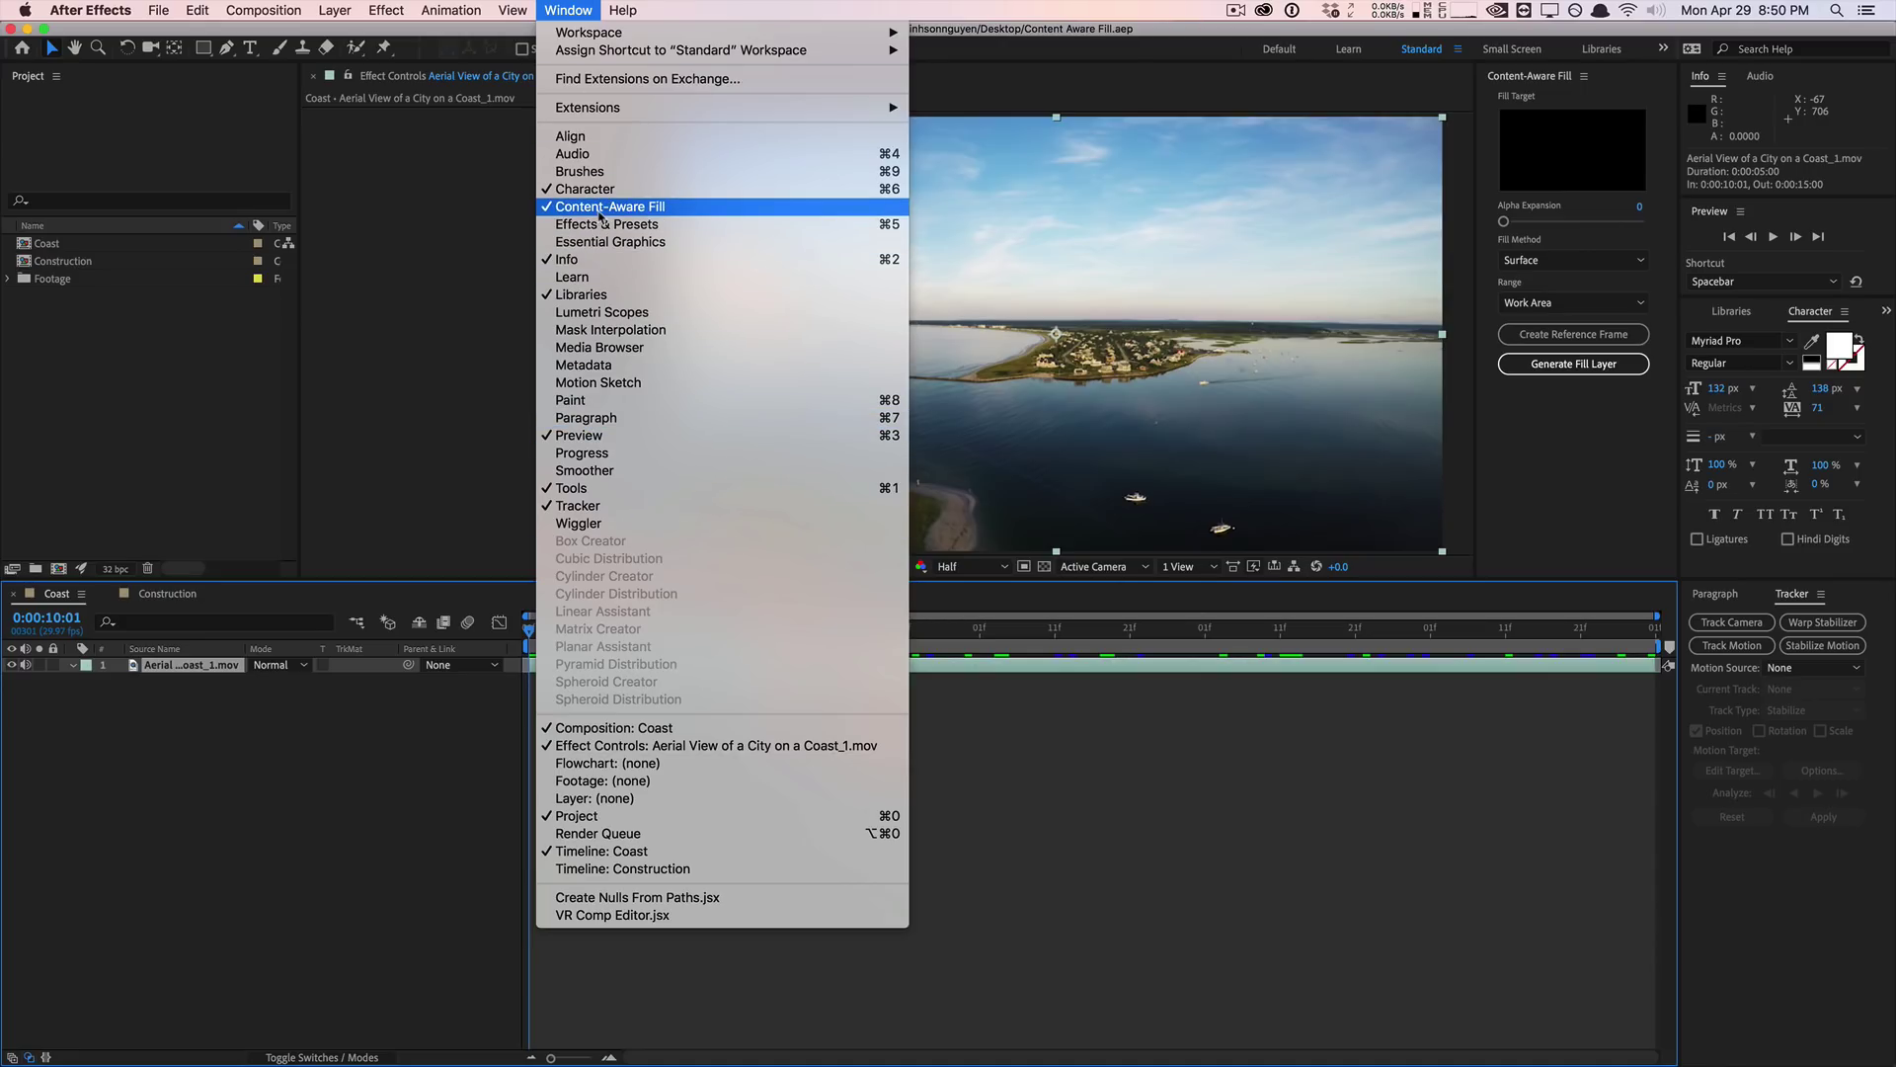
left_click(1559, 79)
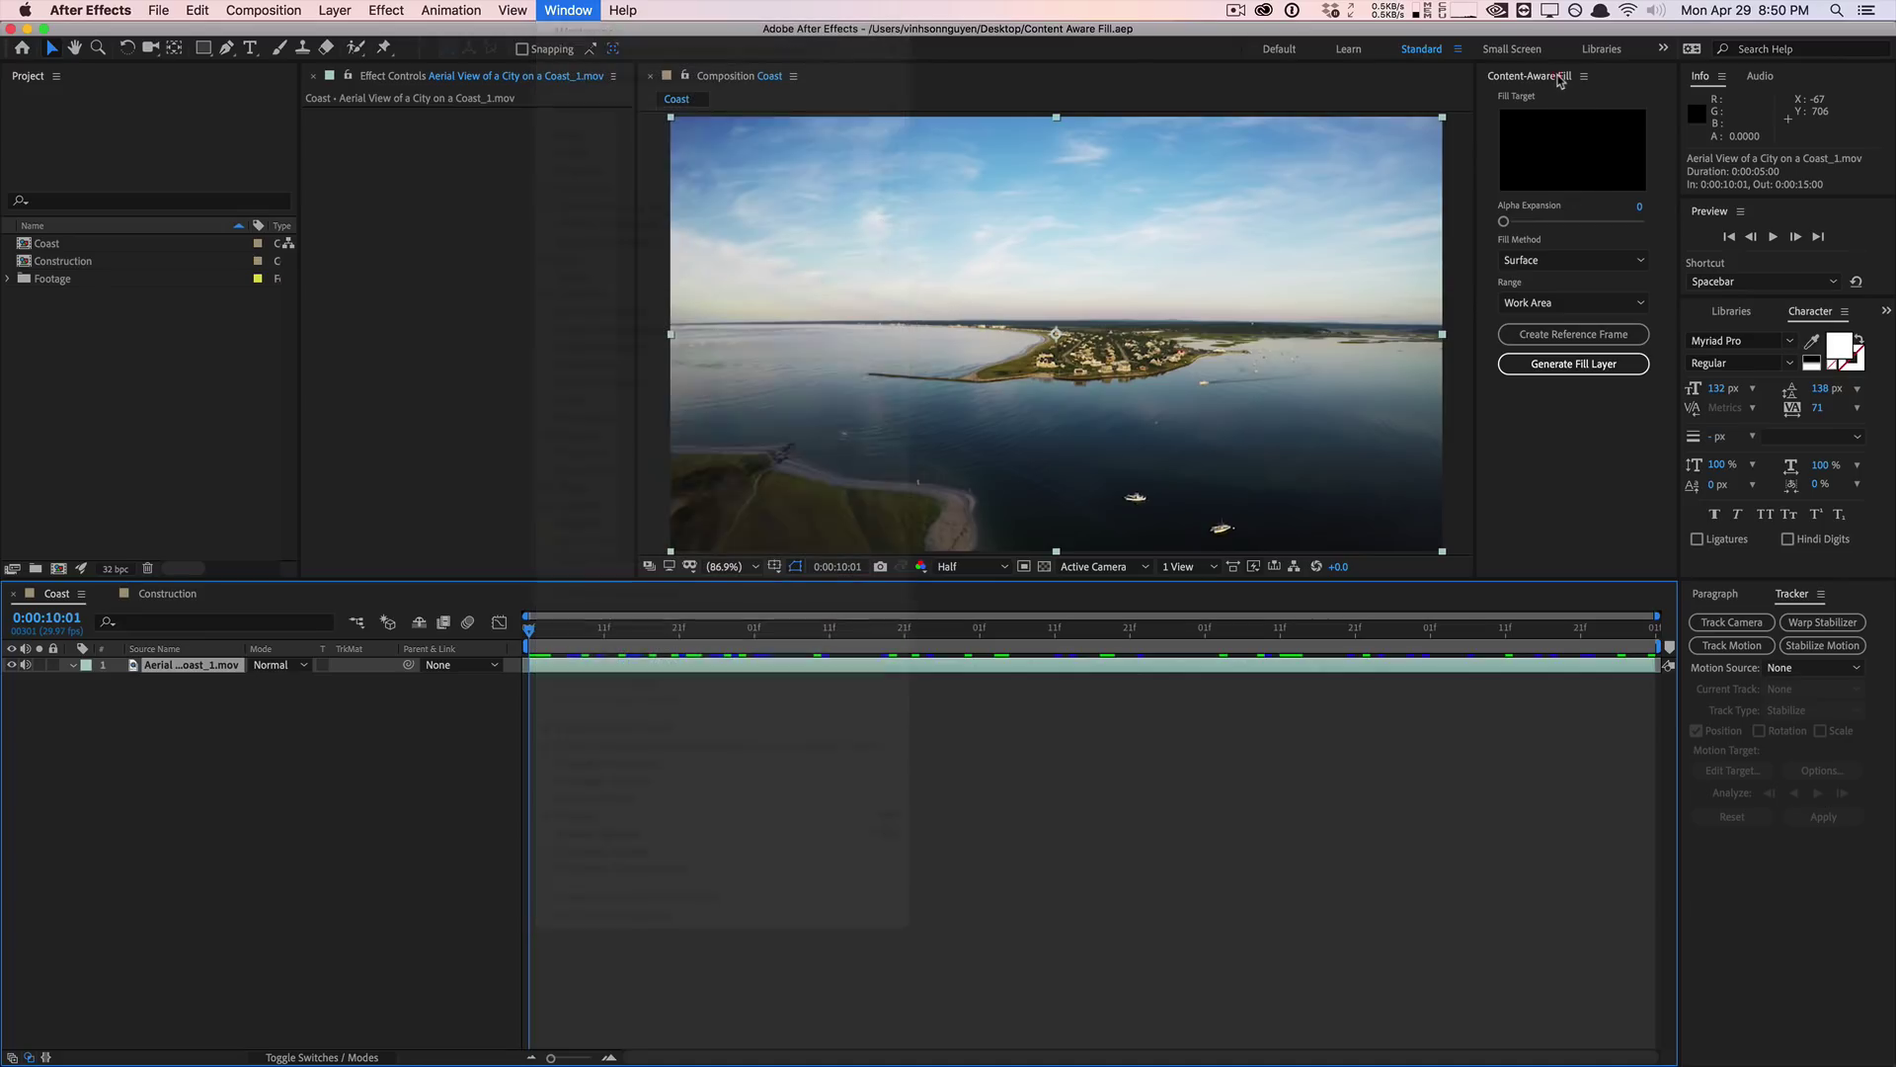
key("space")
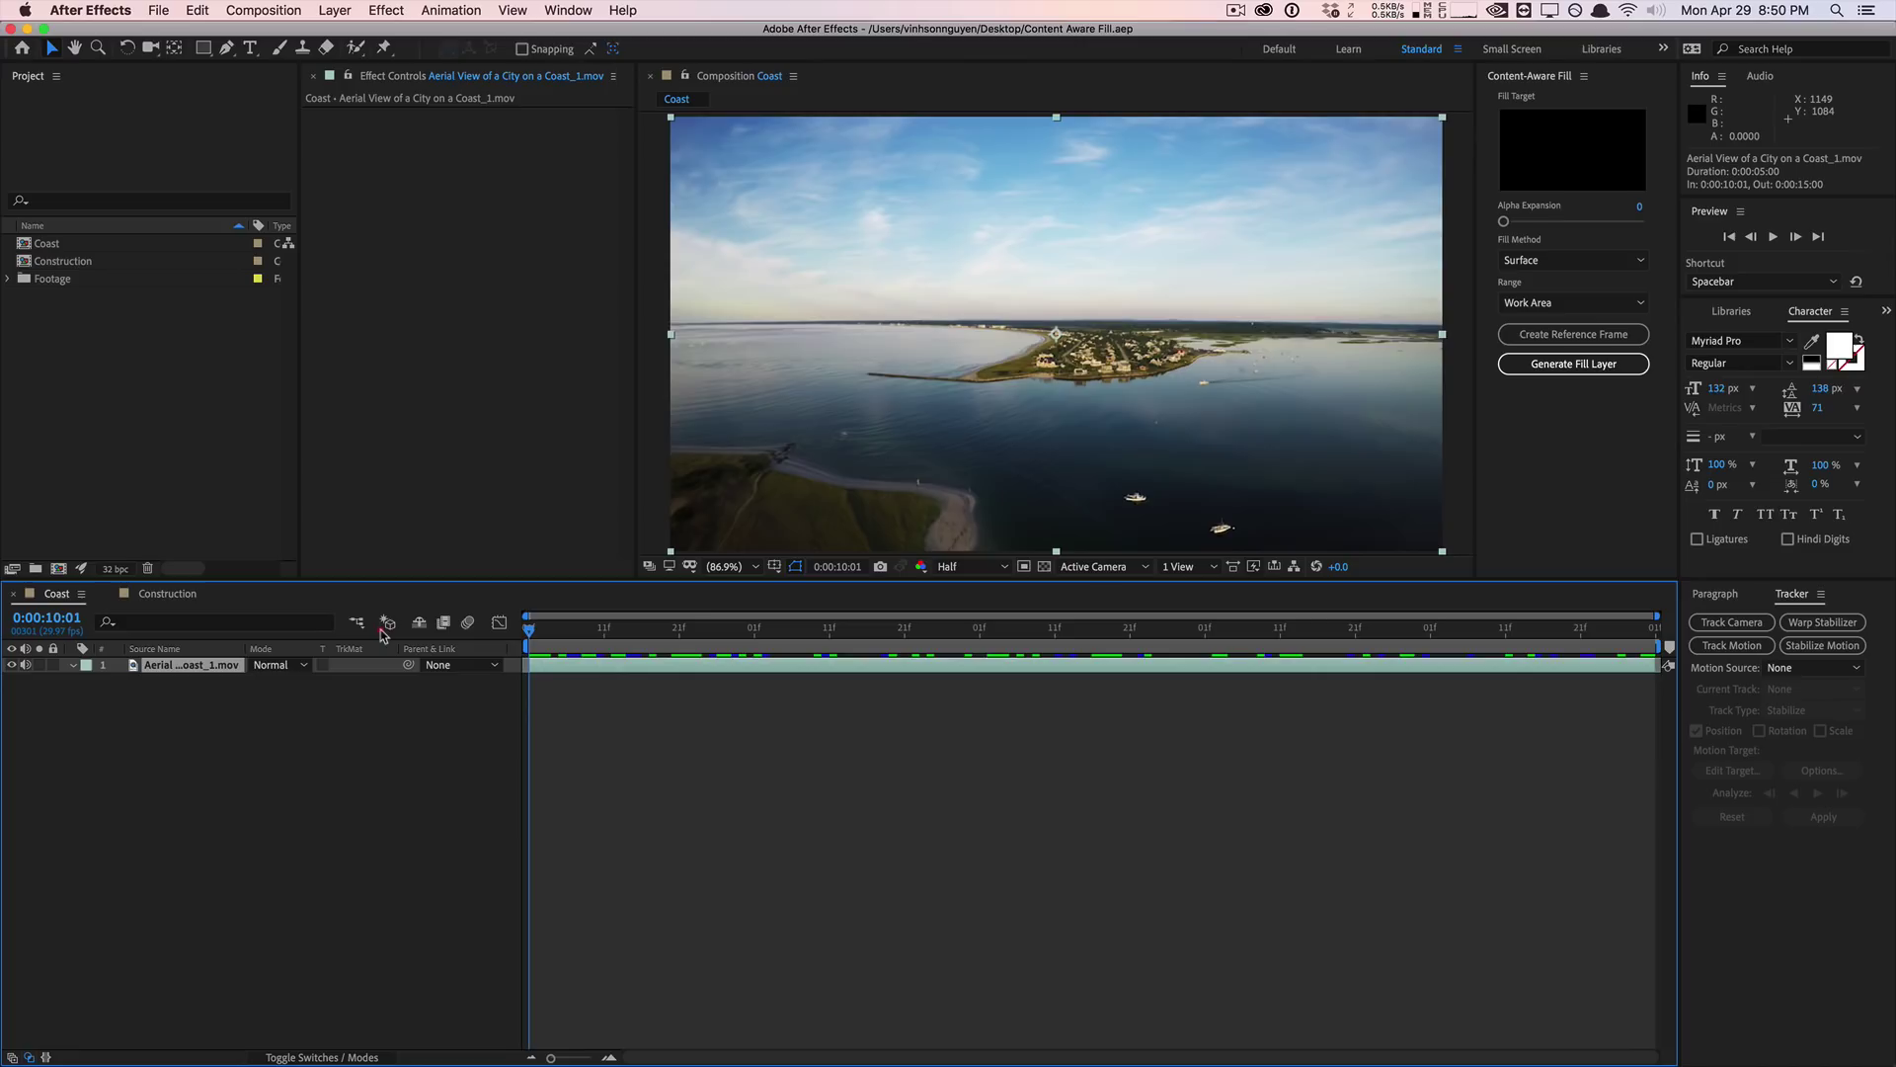
key("space")
Step: Zoom the Coast viewer to 200% and pan to the boat near the shore
left_click(733, 567)
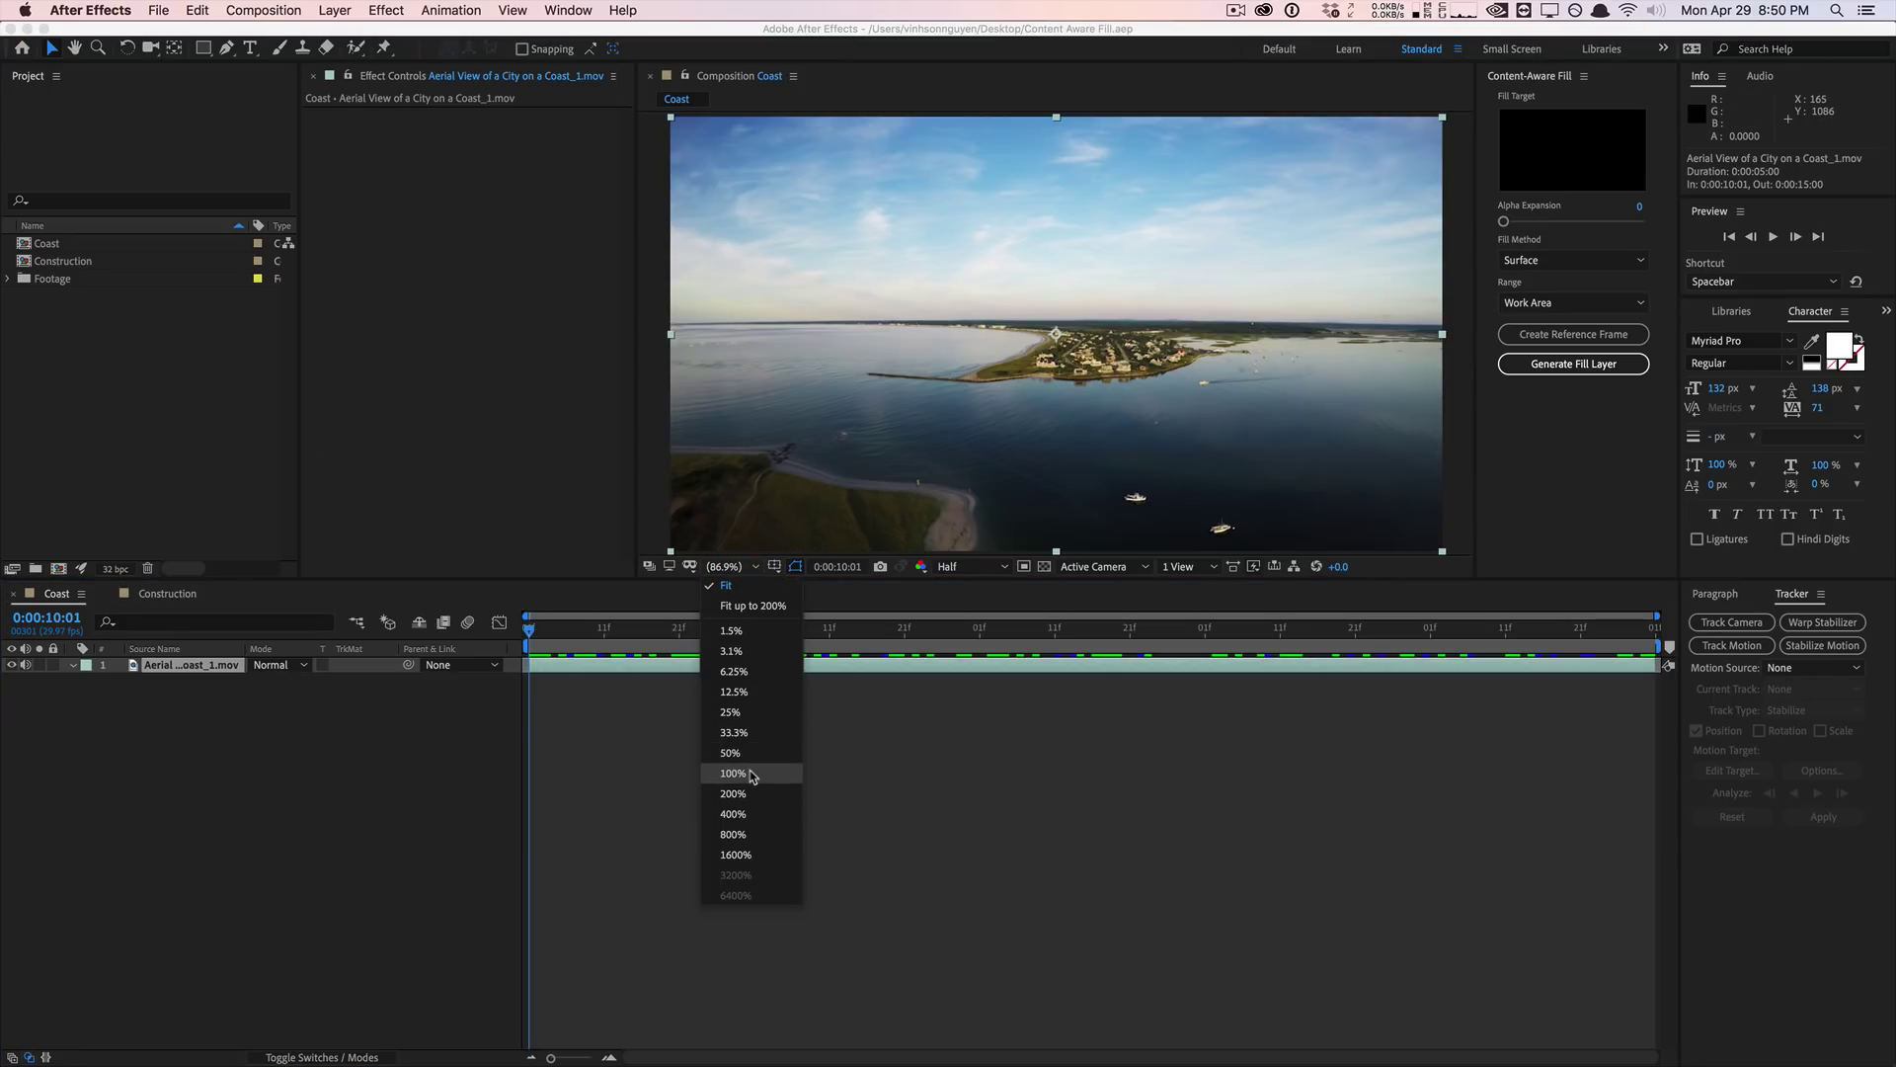
left_click(753, 773)
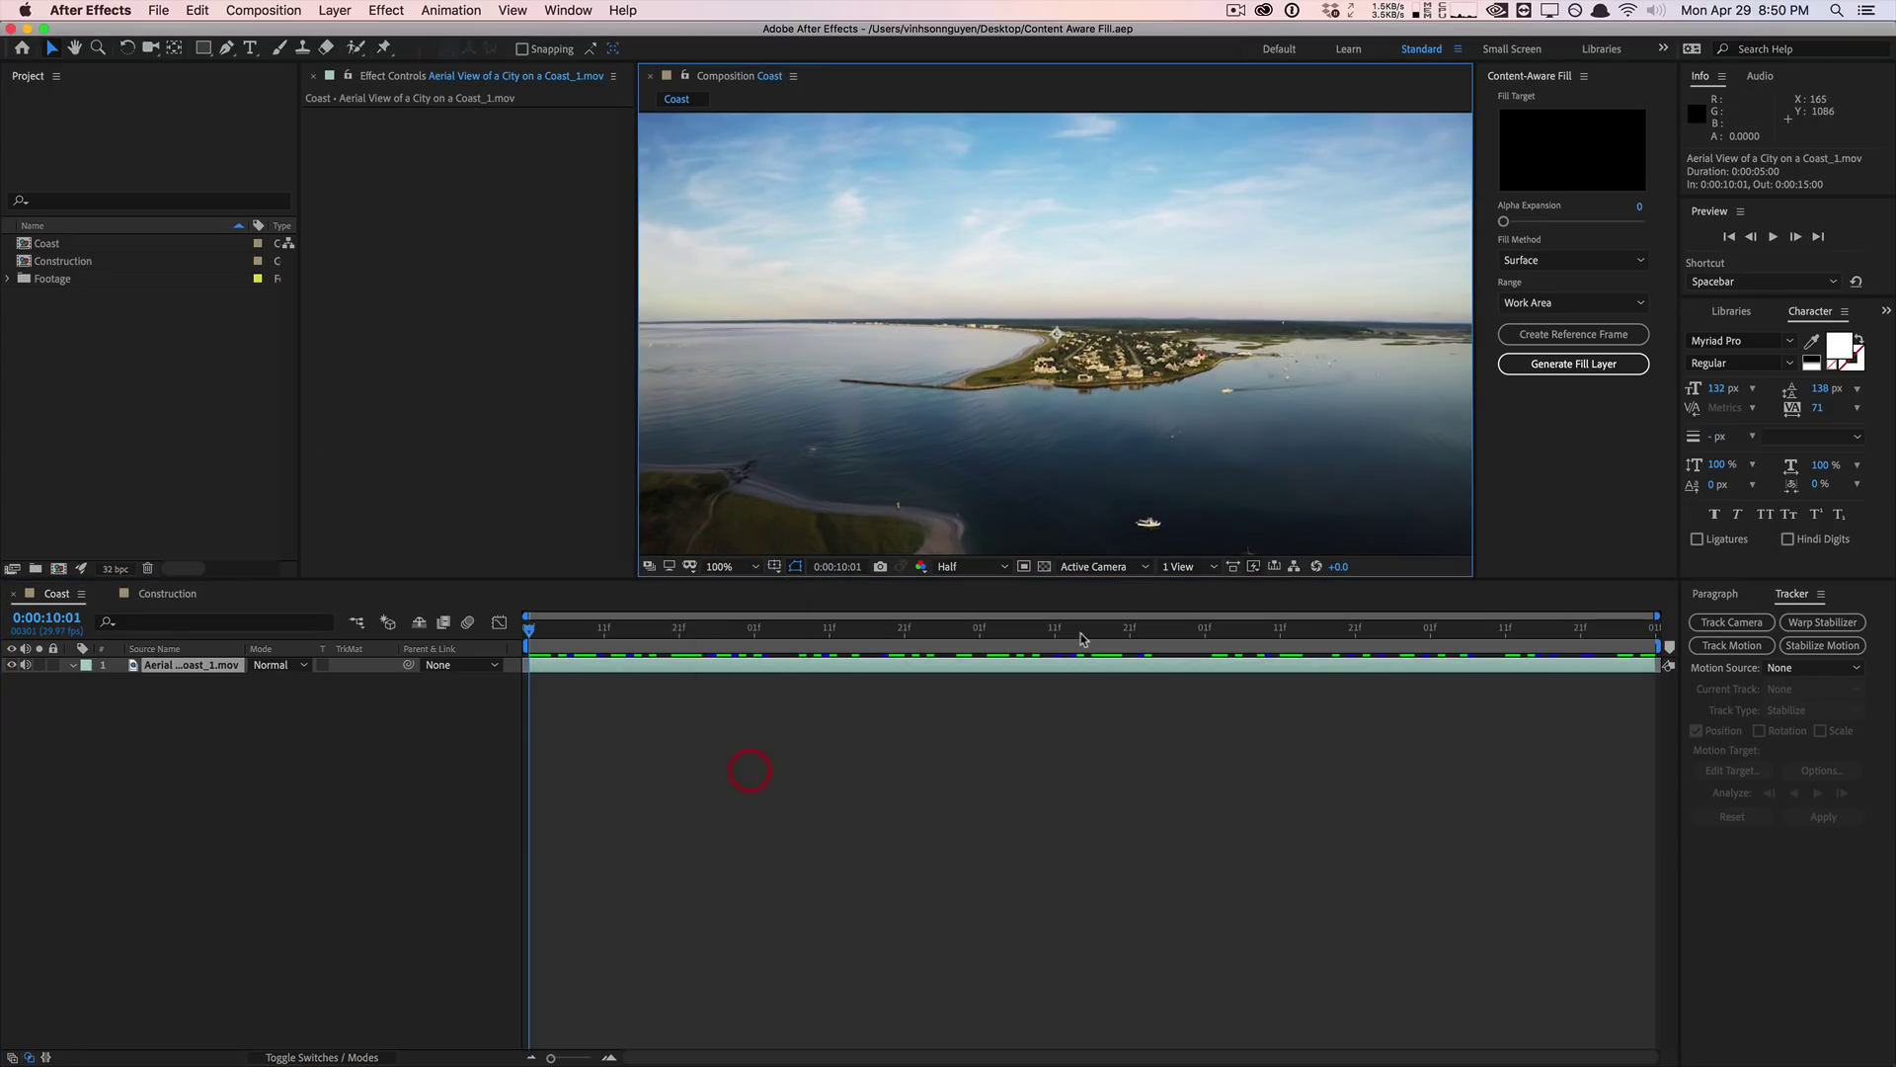
left_click(731, 566)
left_click(745, 792)
key("h")
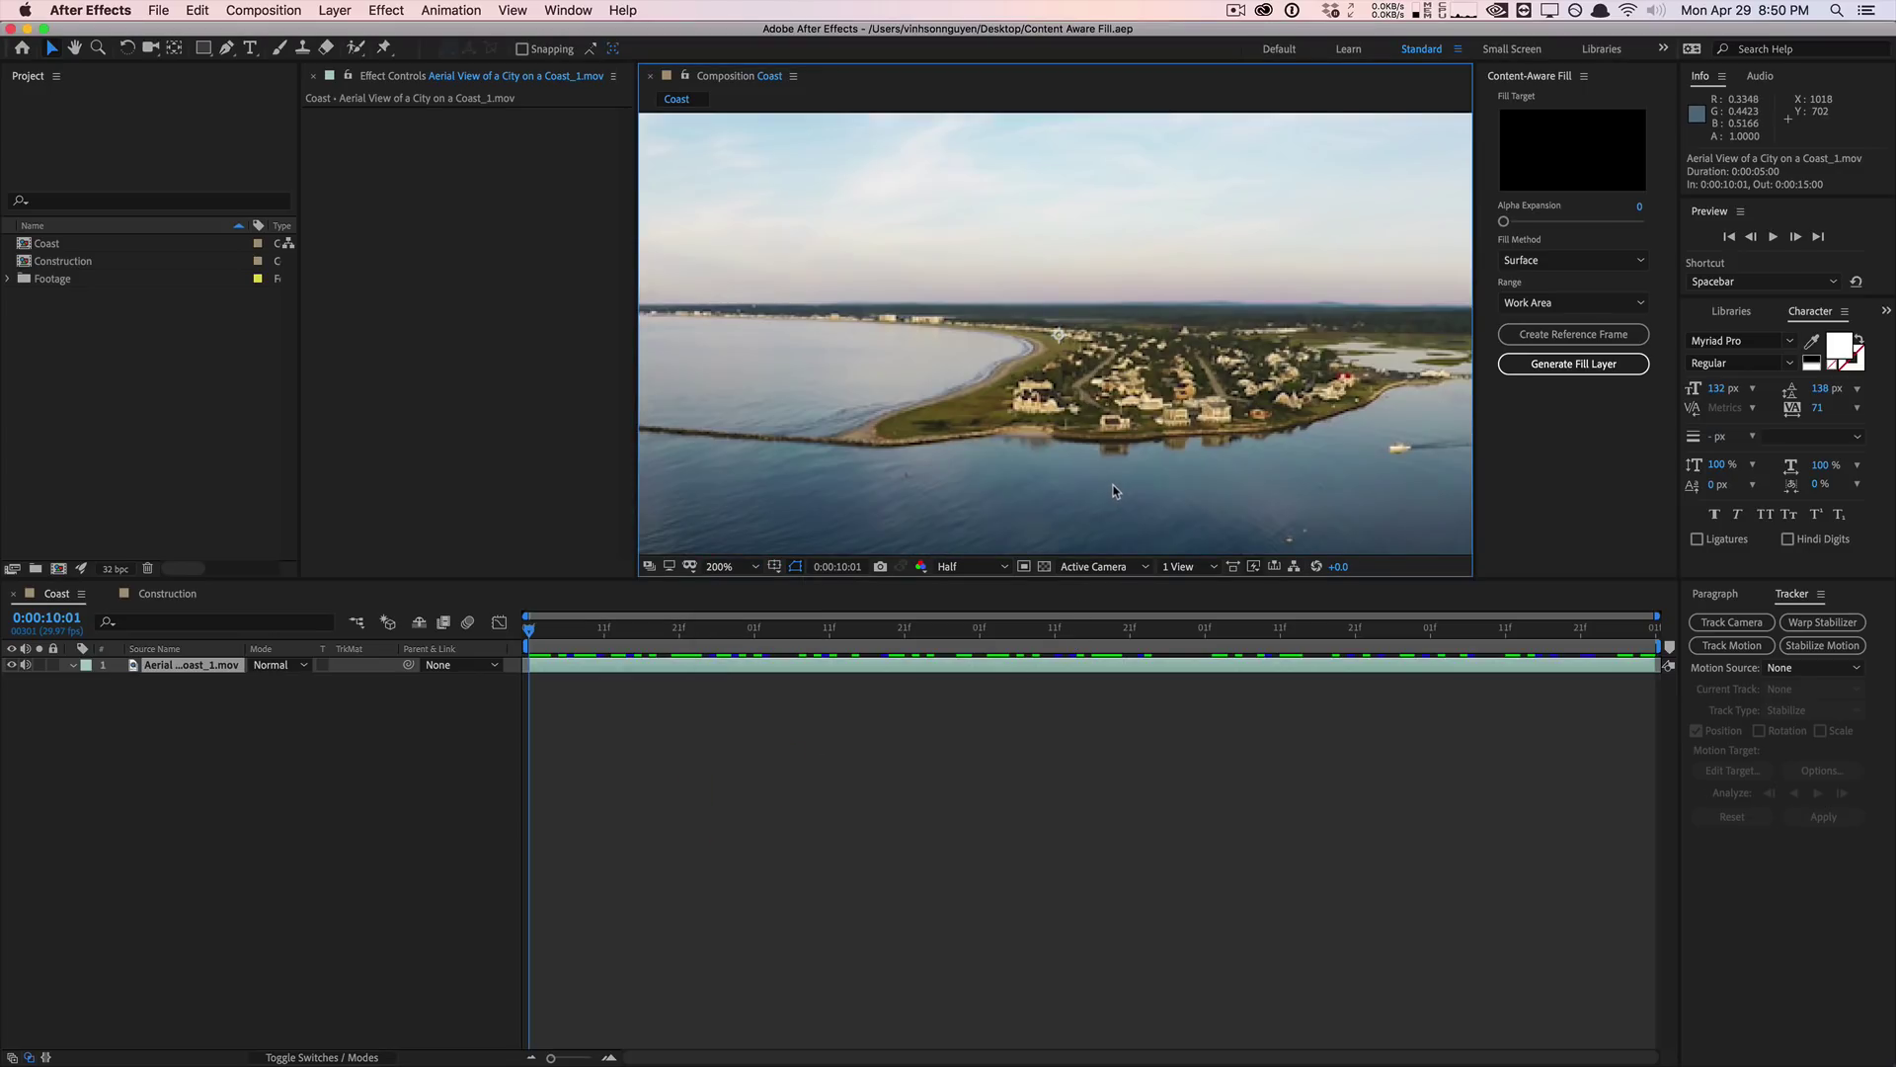
left_click_drag(1109, 487, 946, 437)
Step: Reselect the footage layer and switch to the Pen tool
key("v")
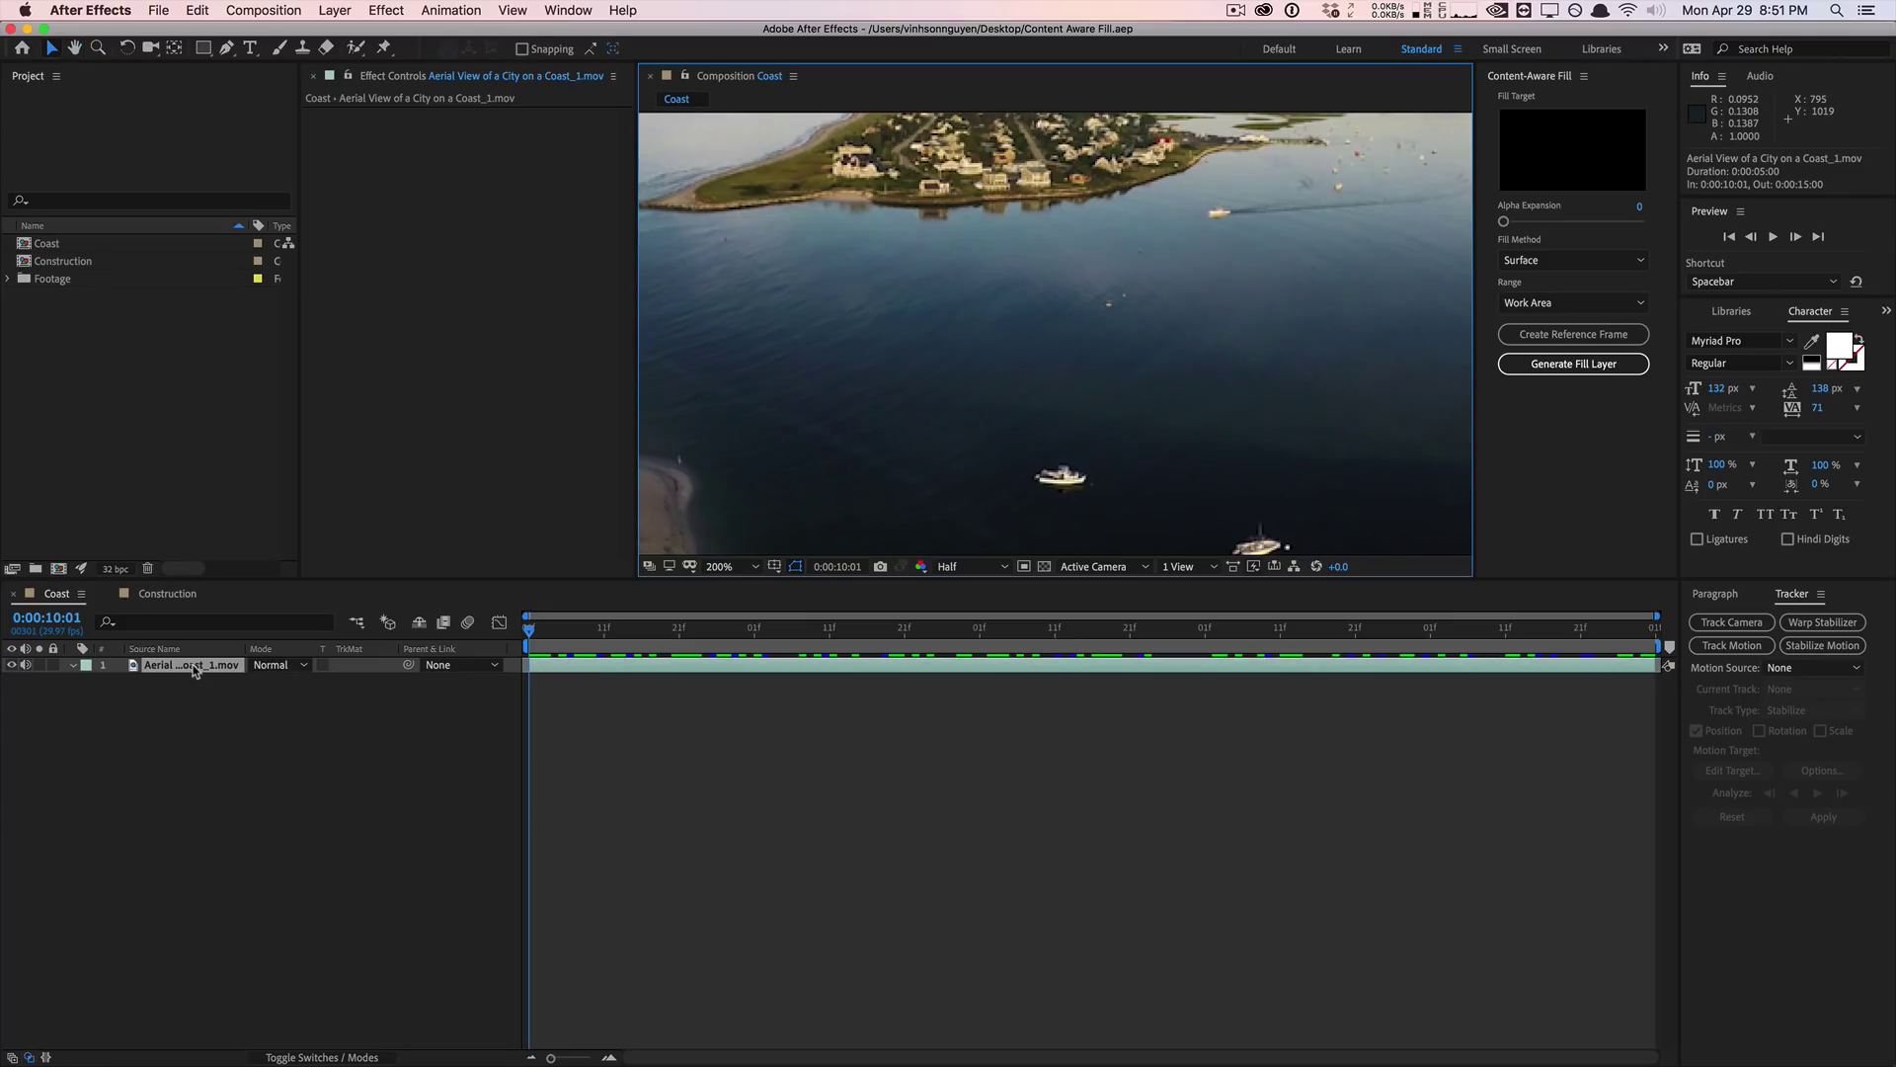
left_click(194, 669)
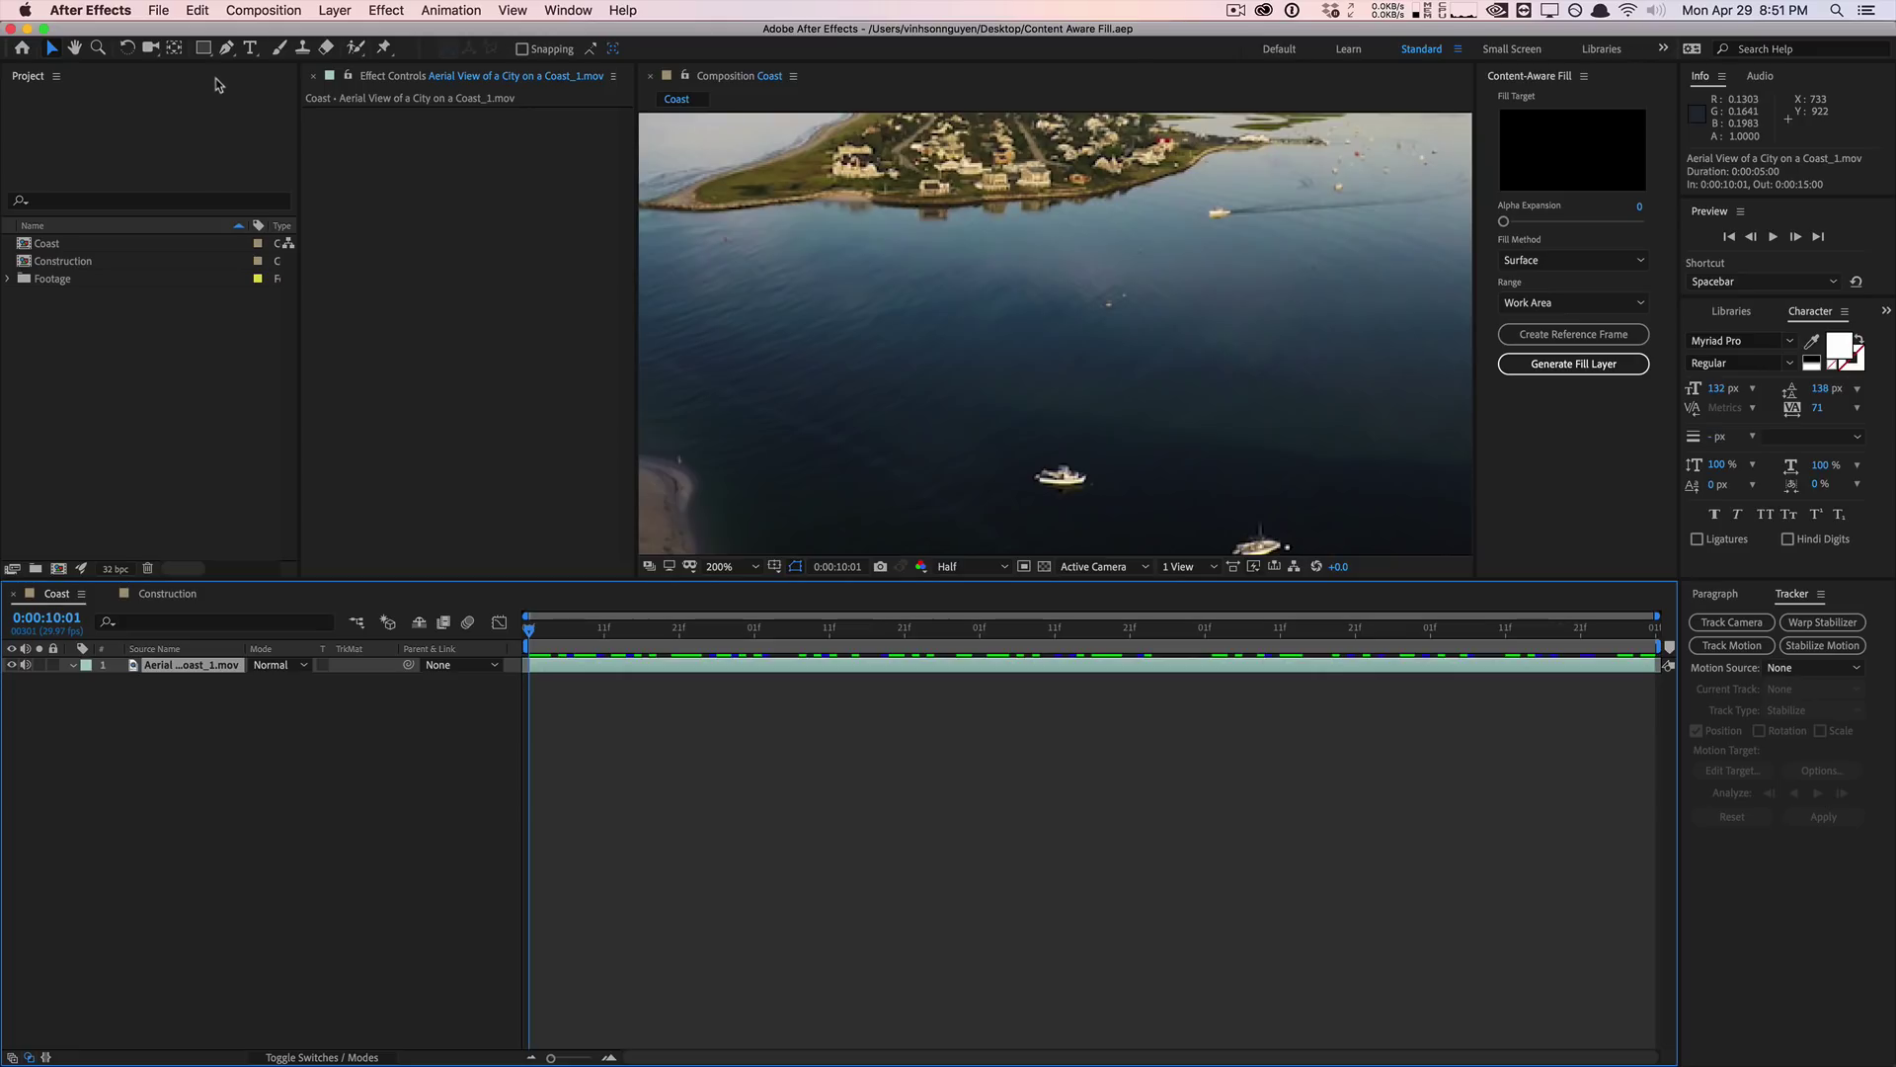
left_click(227, 47)
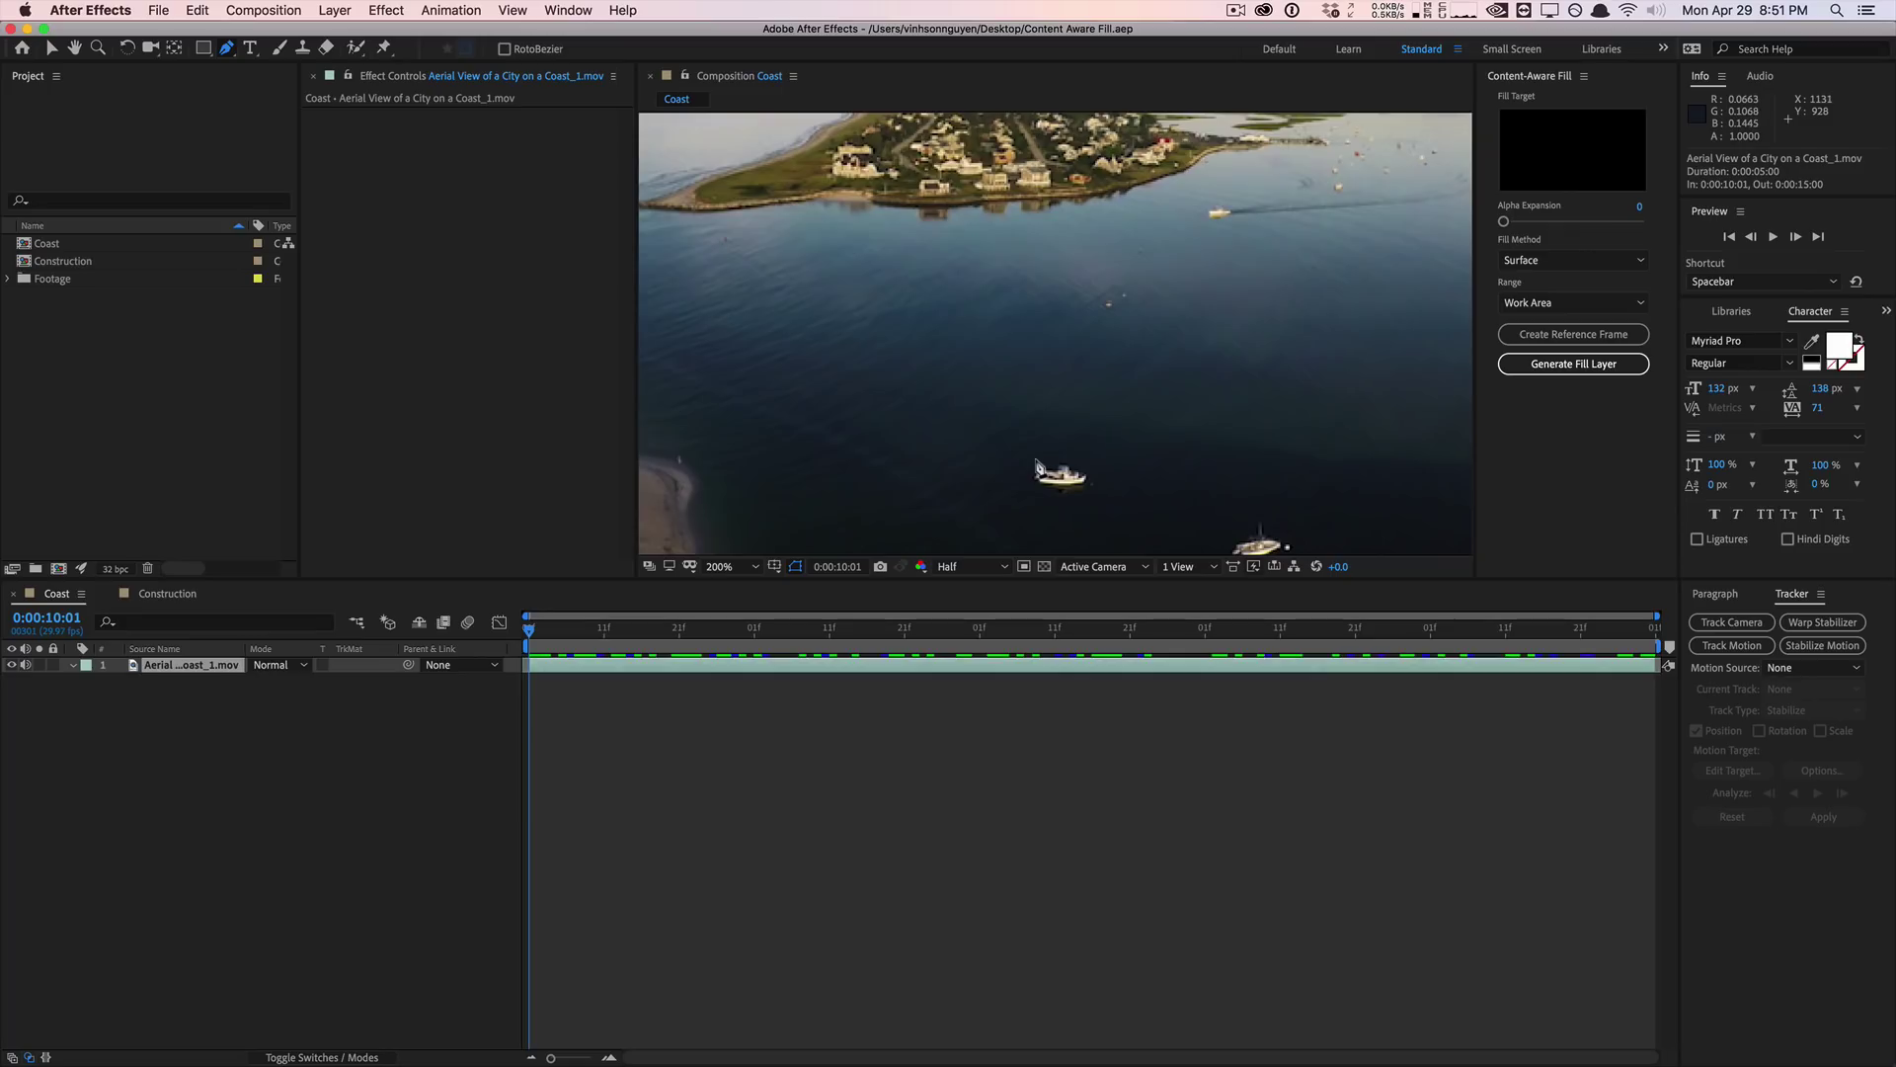
Step: Draw a closed five-point mask around the boat and set its mode to None
left_click(1036, 458)
left_click(1011, 487)
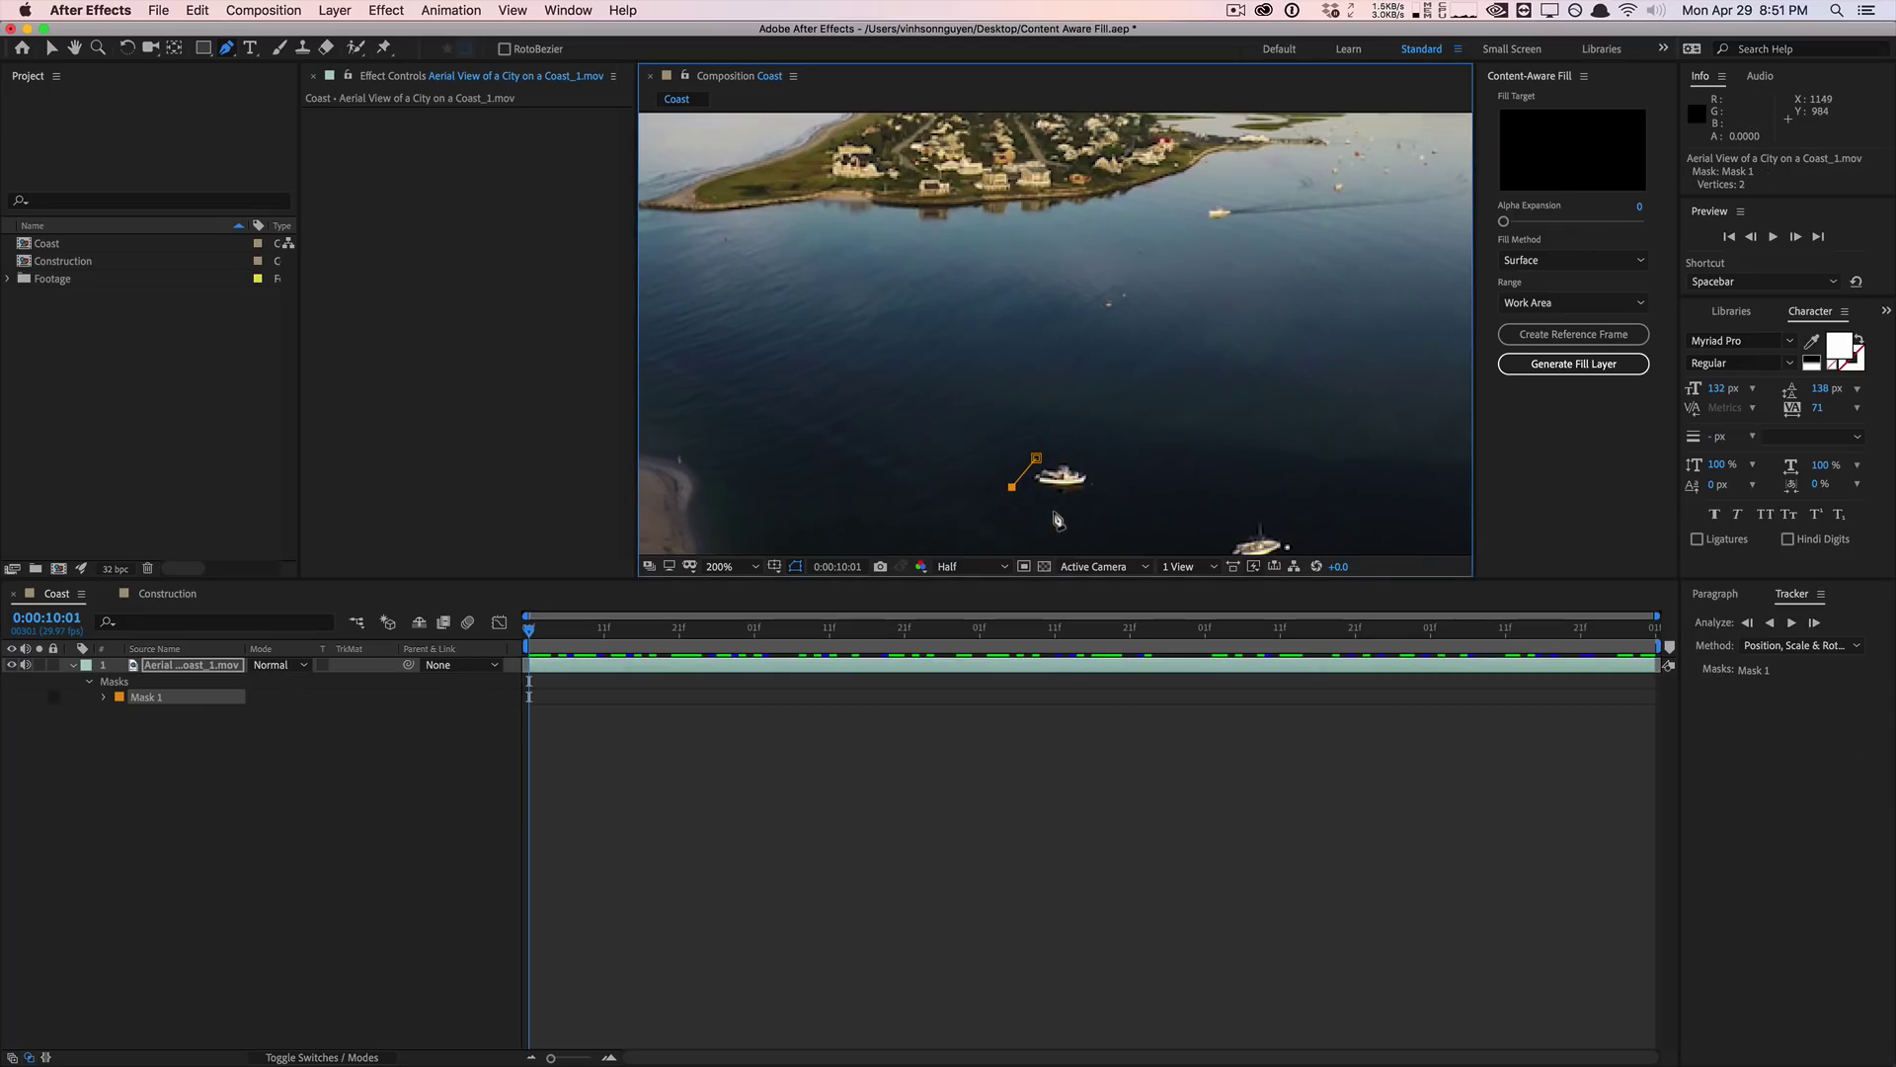
left_click(1042, 519)
left_click(1129, 487)
left_click(1099, 448)
left_click(1036, 458)
left_click(1036, 459)
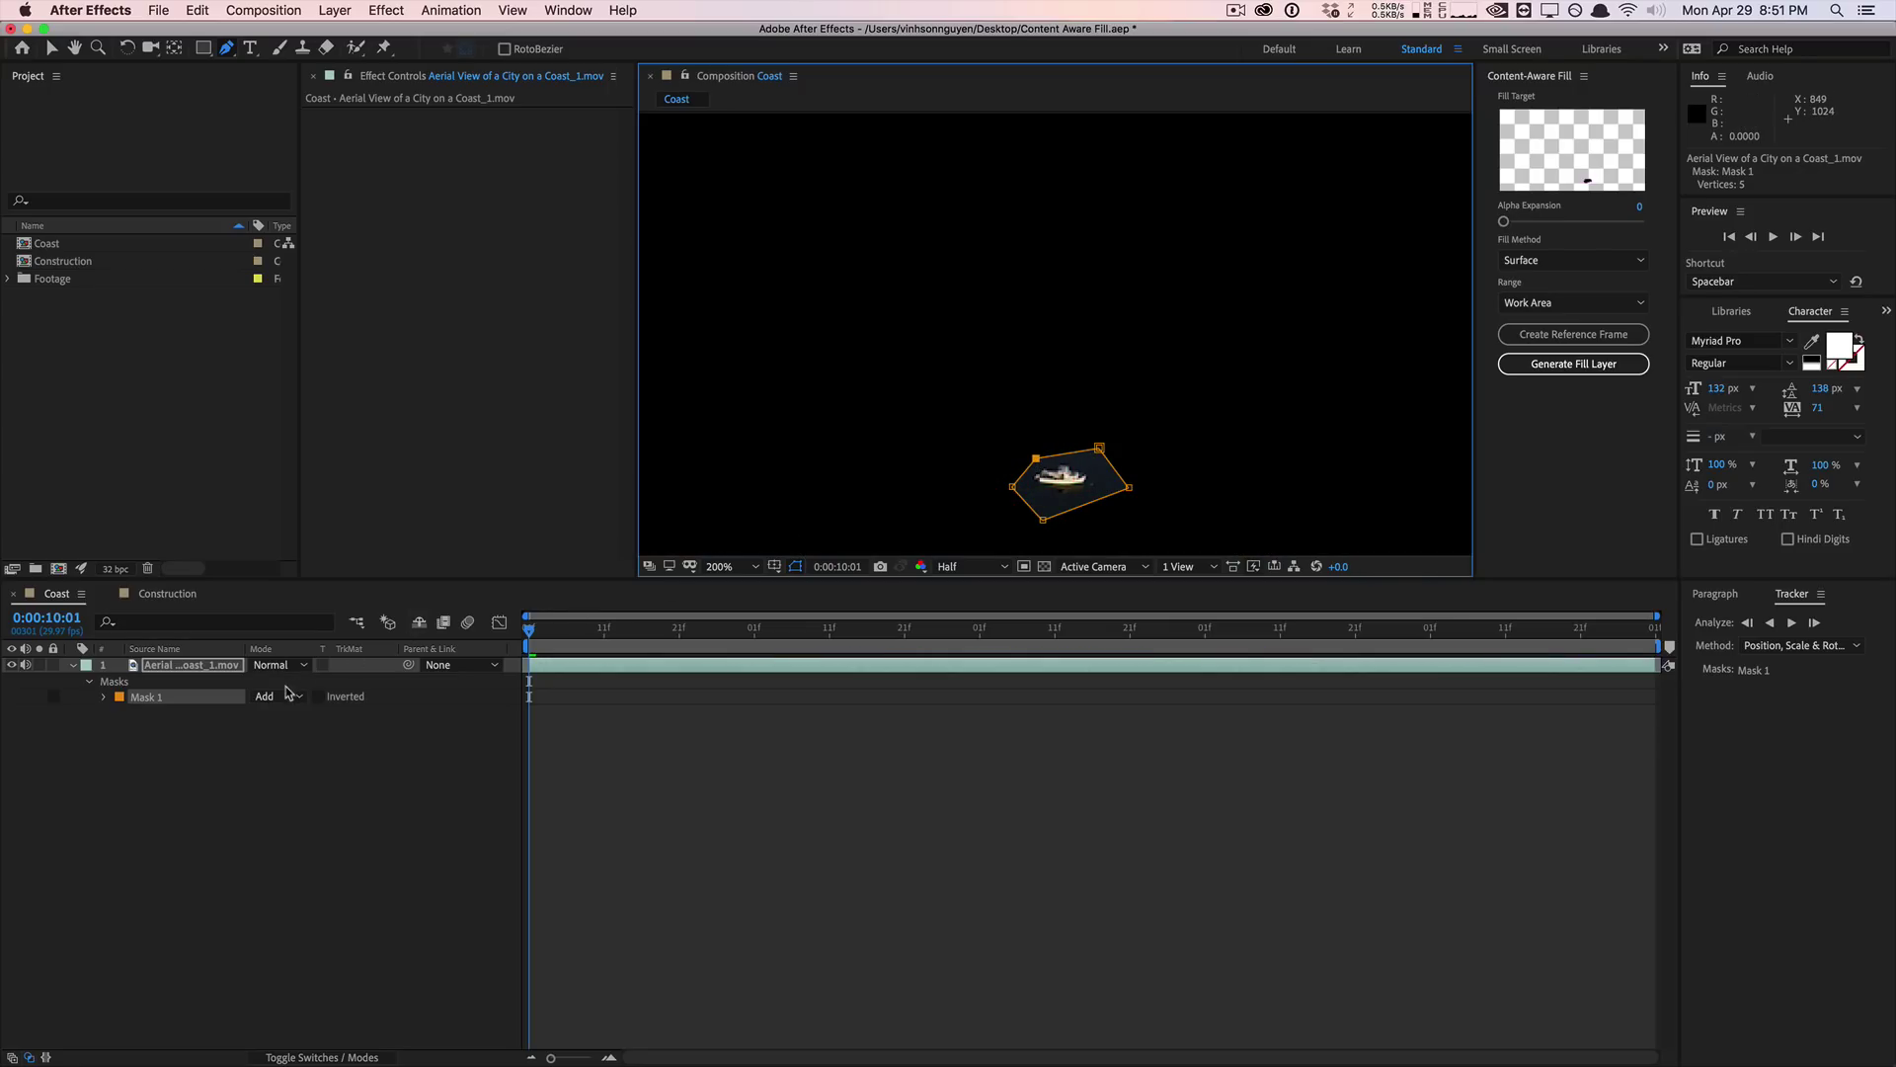
left_click(284, 696)
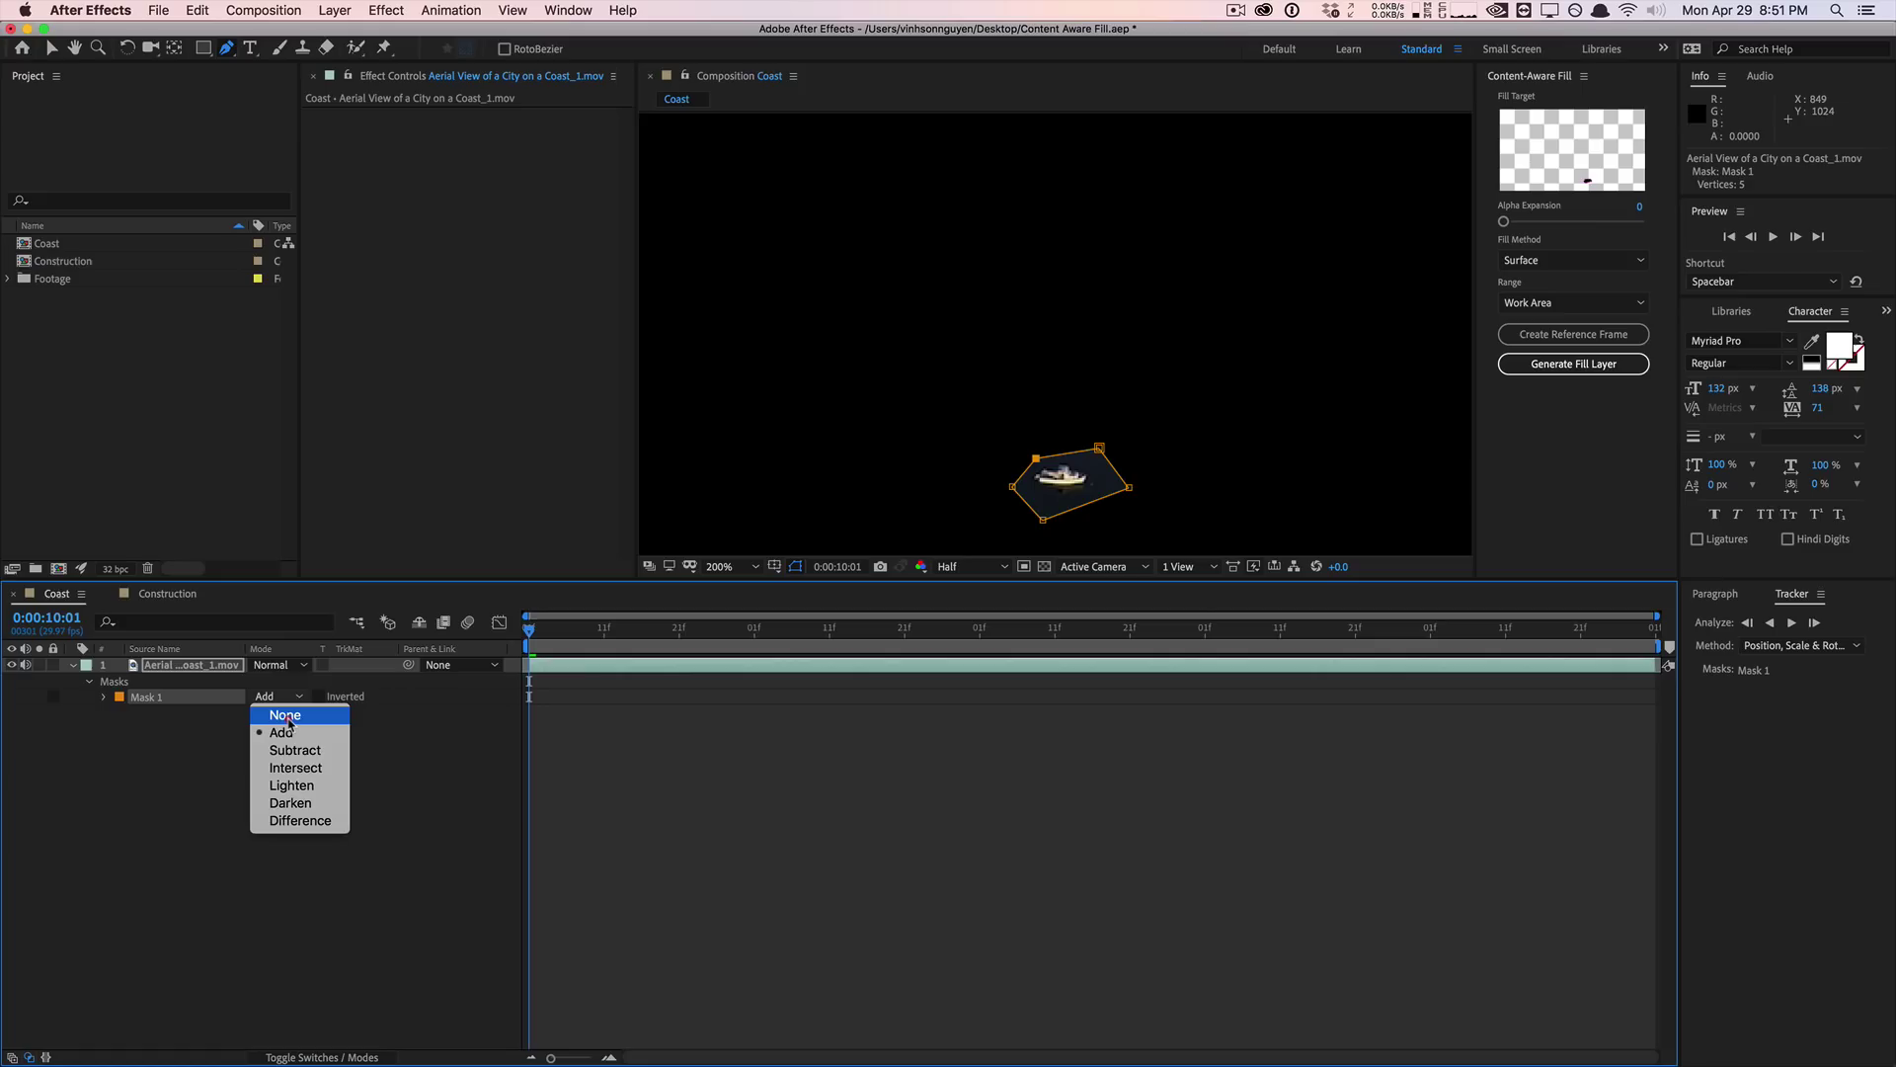
left_click(285, 715)
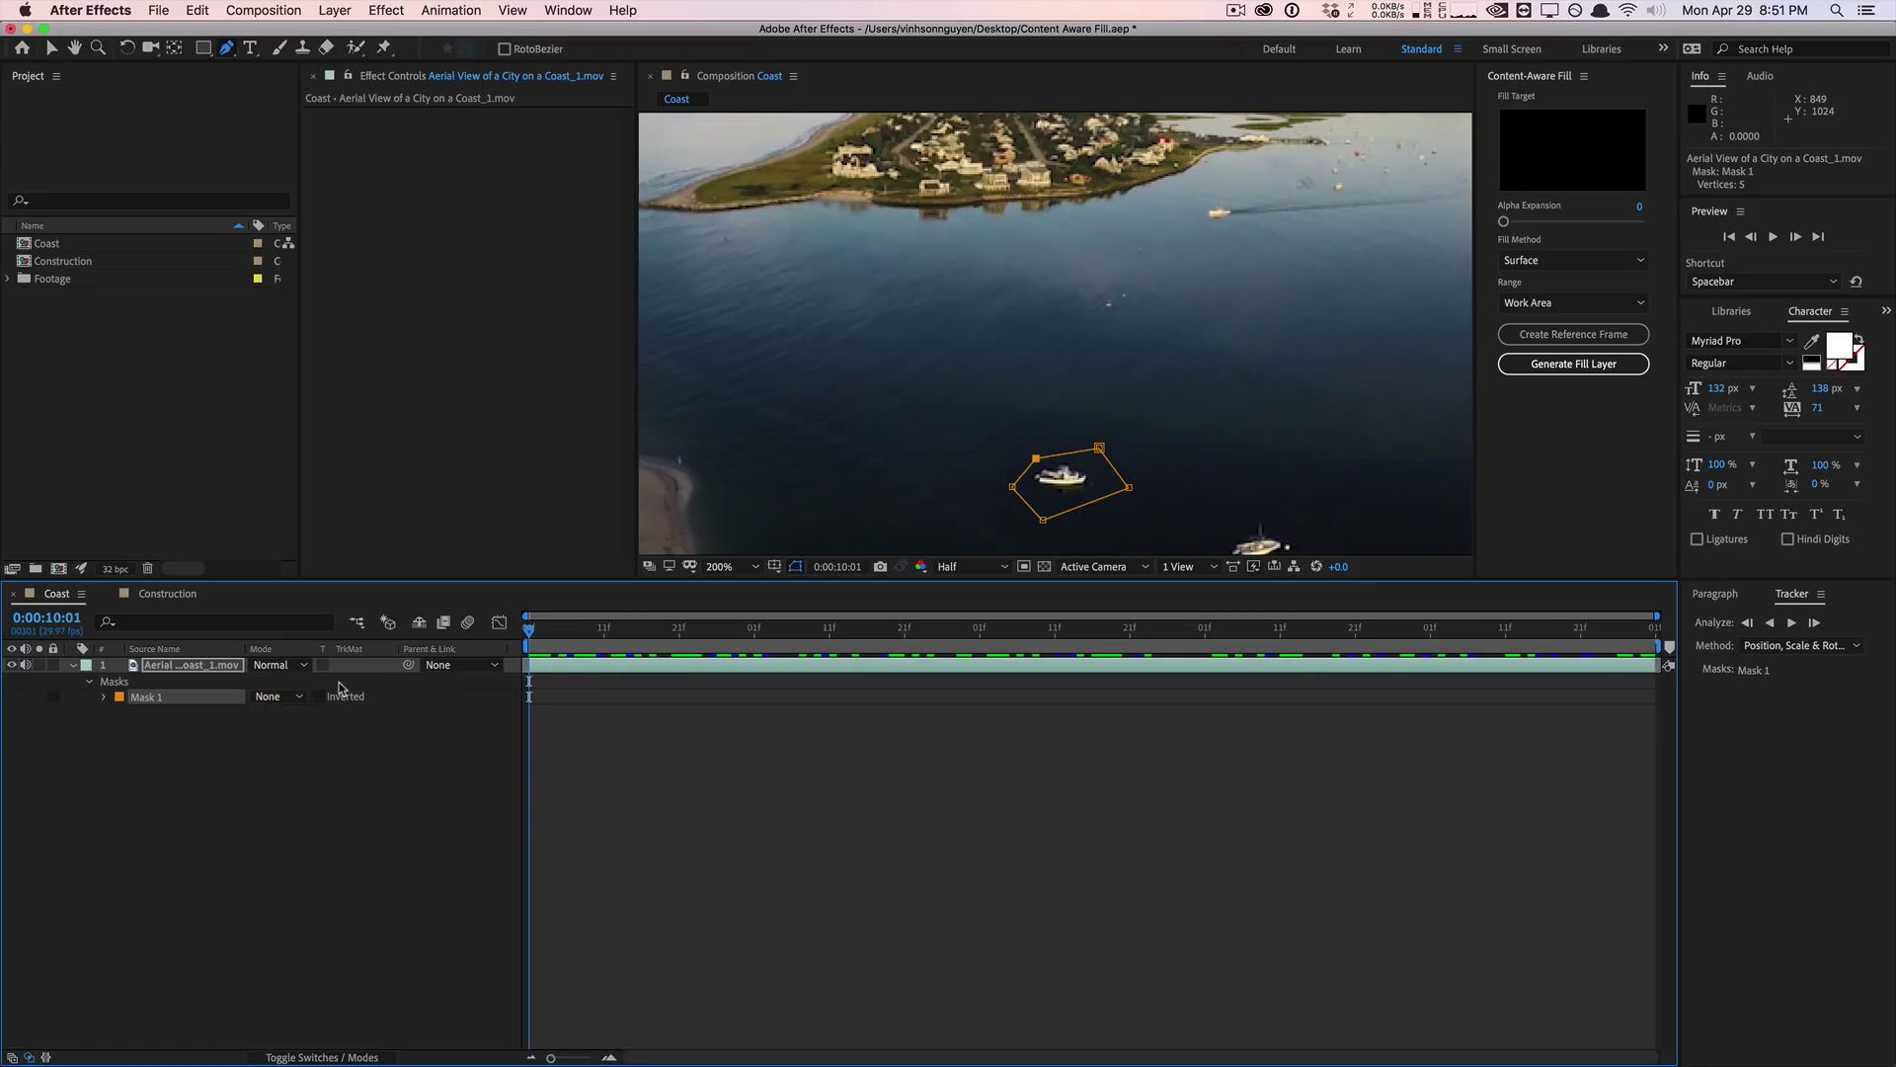
Step: Keyframe Mask Path so the mask follows the boat through 0:00:14:17 and 0:00:15:00
left_click(103, 698)
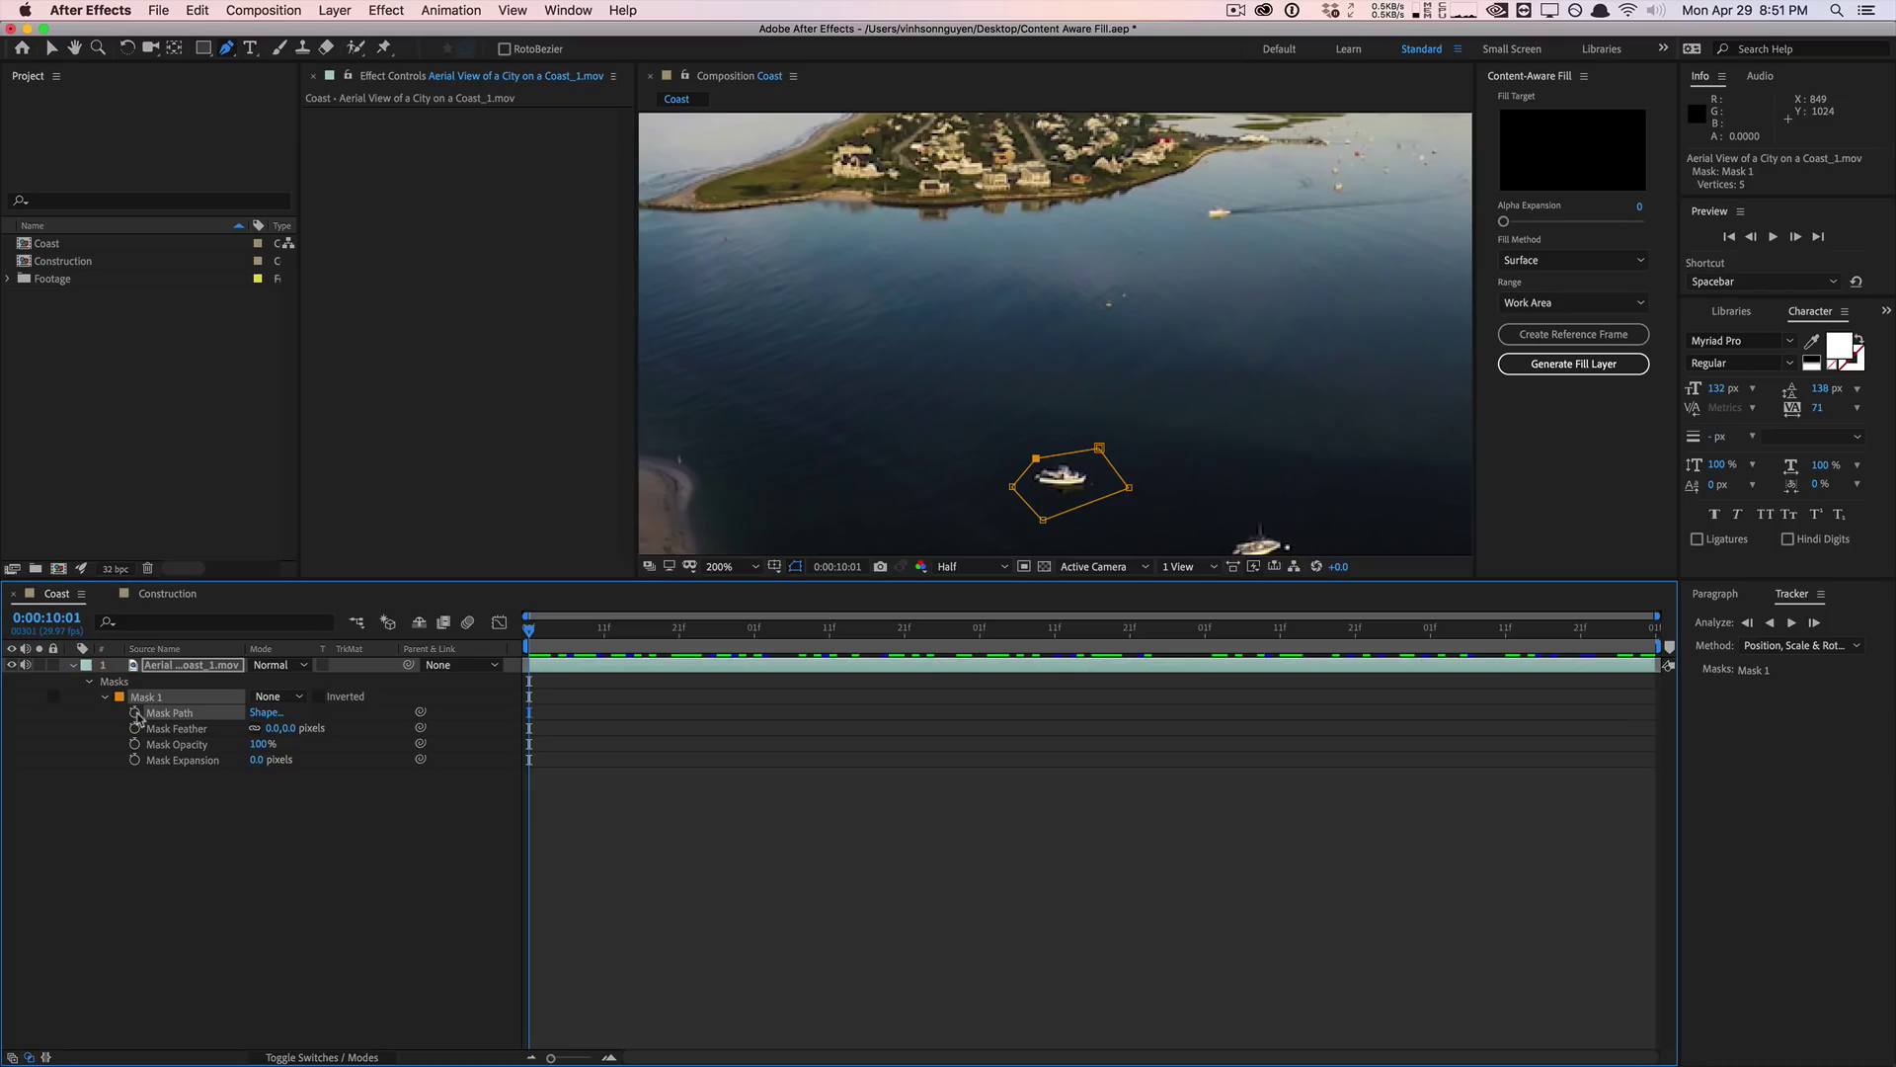
left_click(134, 712)
left_click_drag(582, 624, 1029, 612)
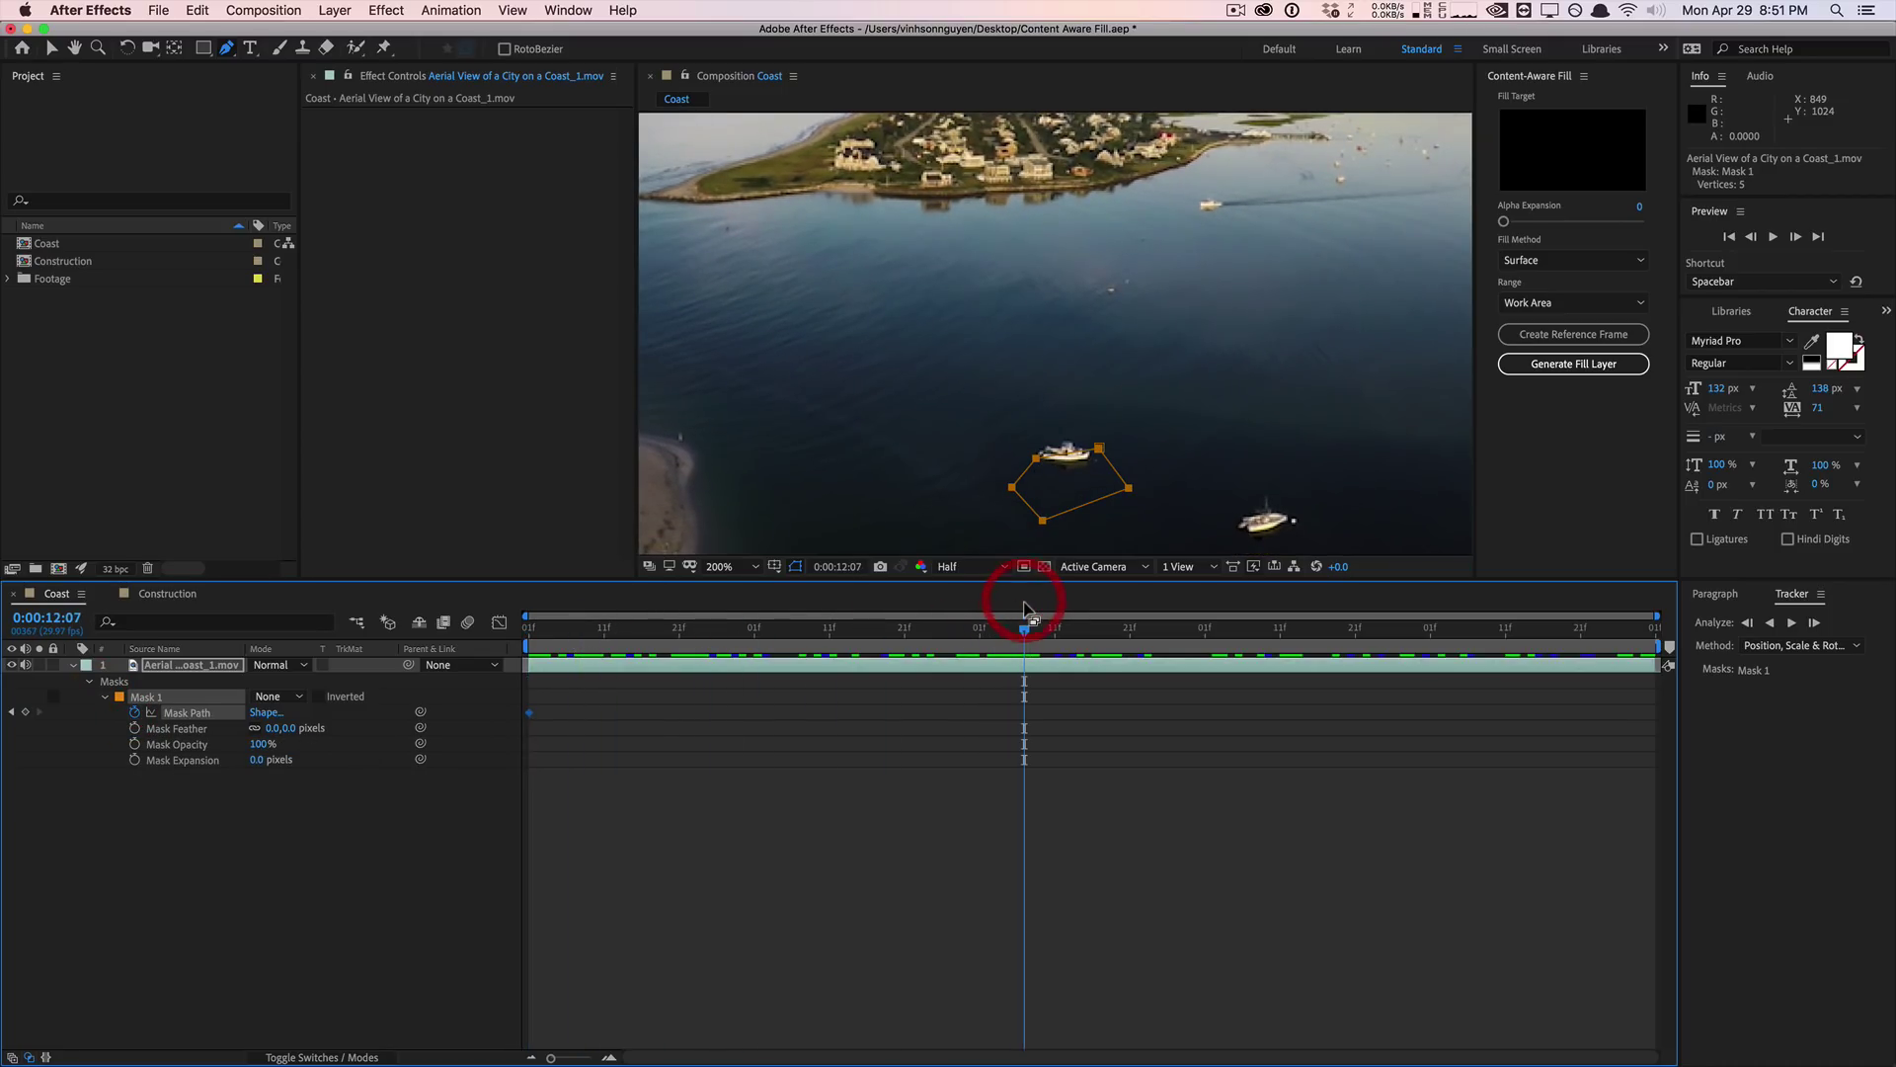
key("v")
left_click_drag(1100, 448, 1100, 420)
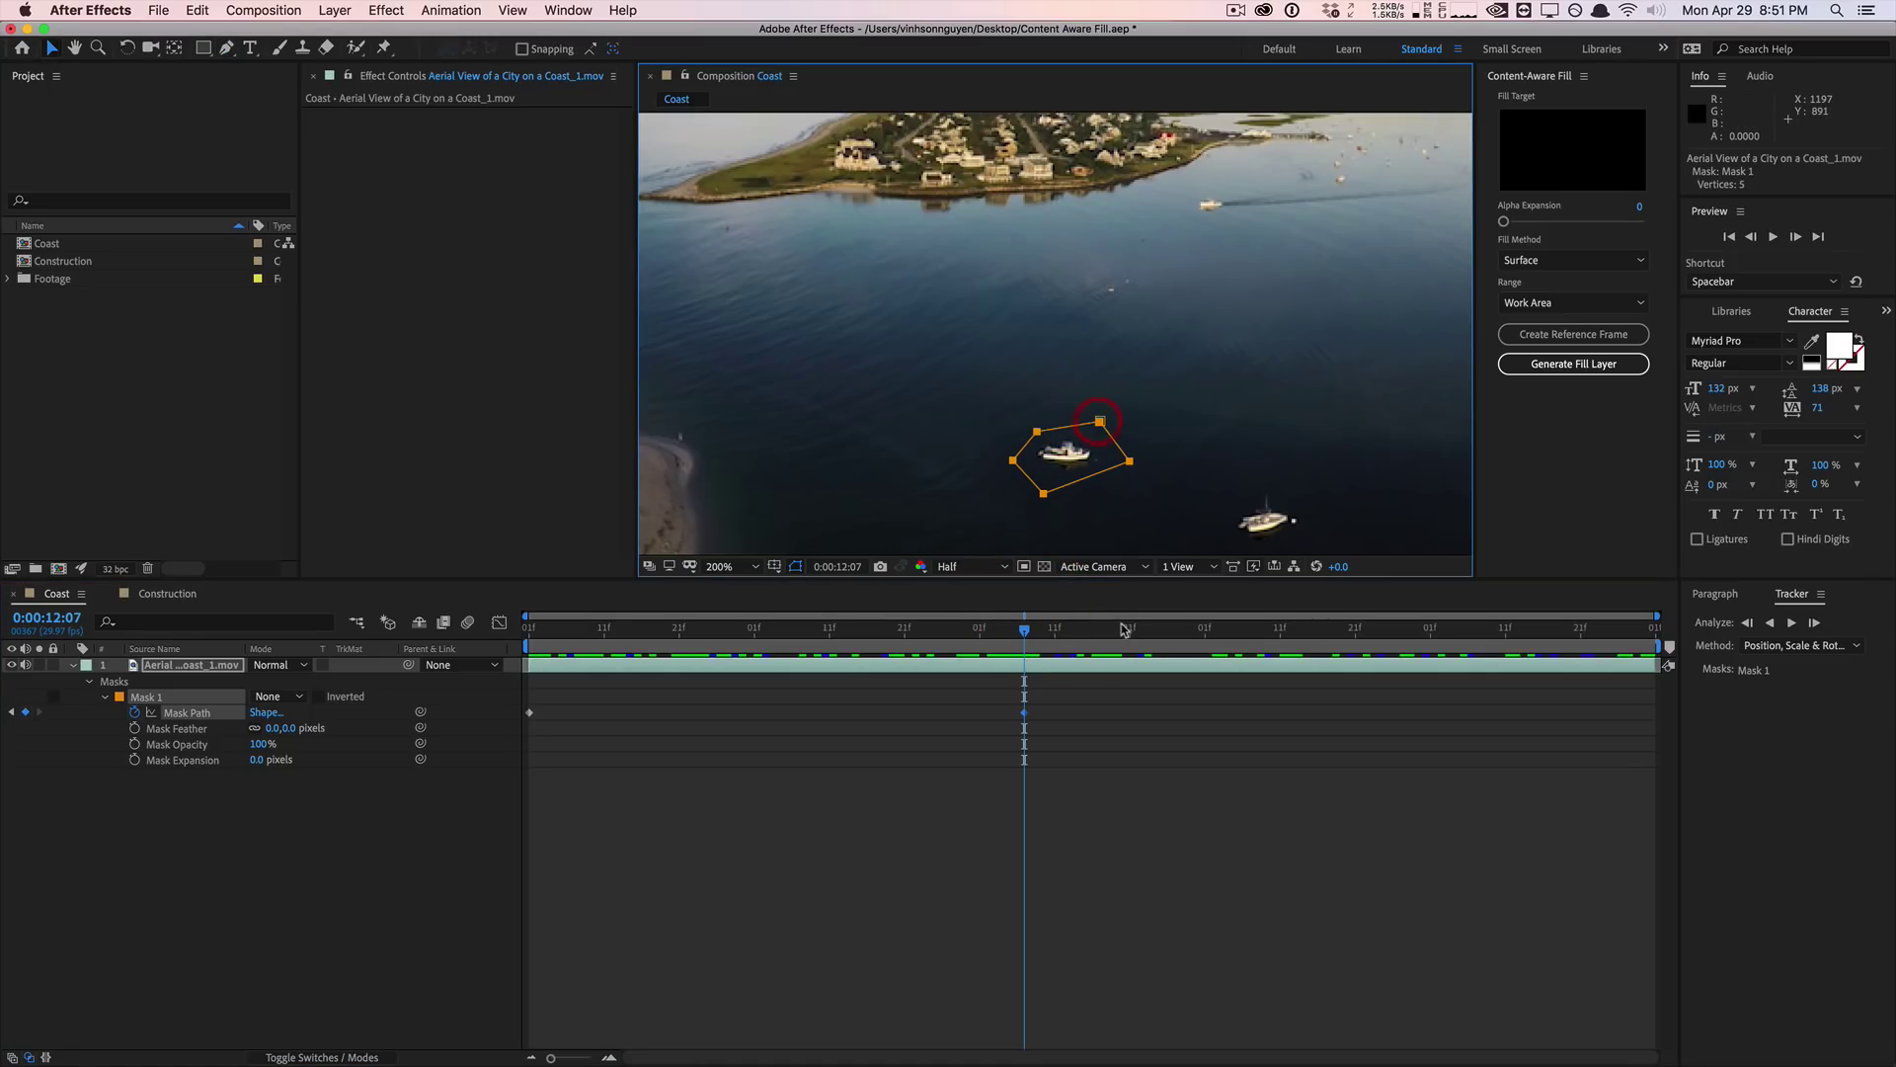
left_click_drag(1105, 643, 1549, 643)
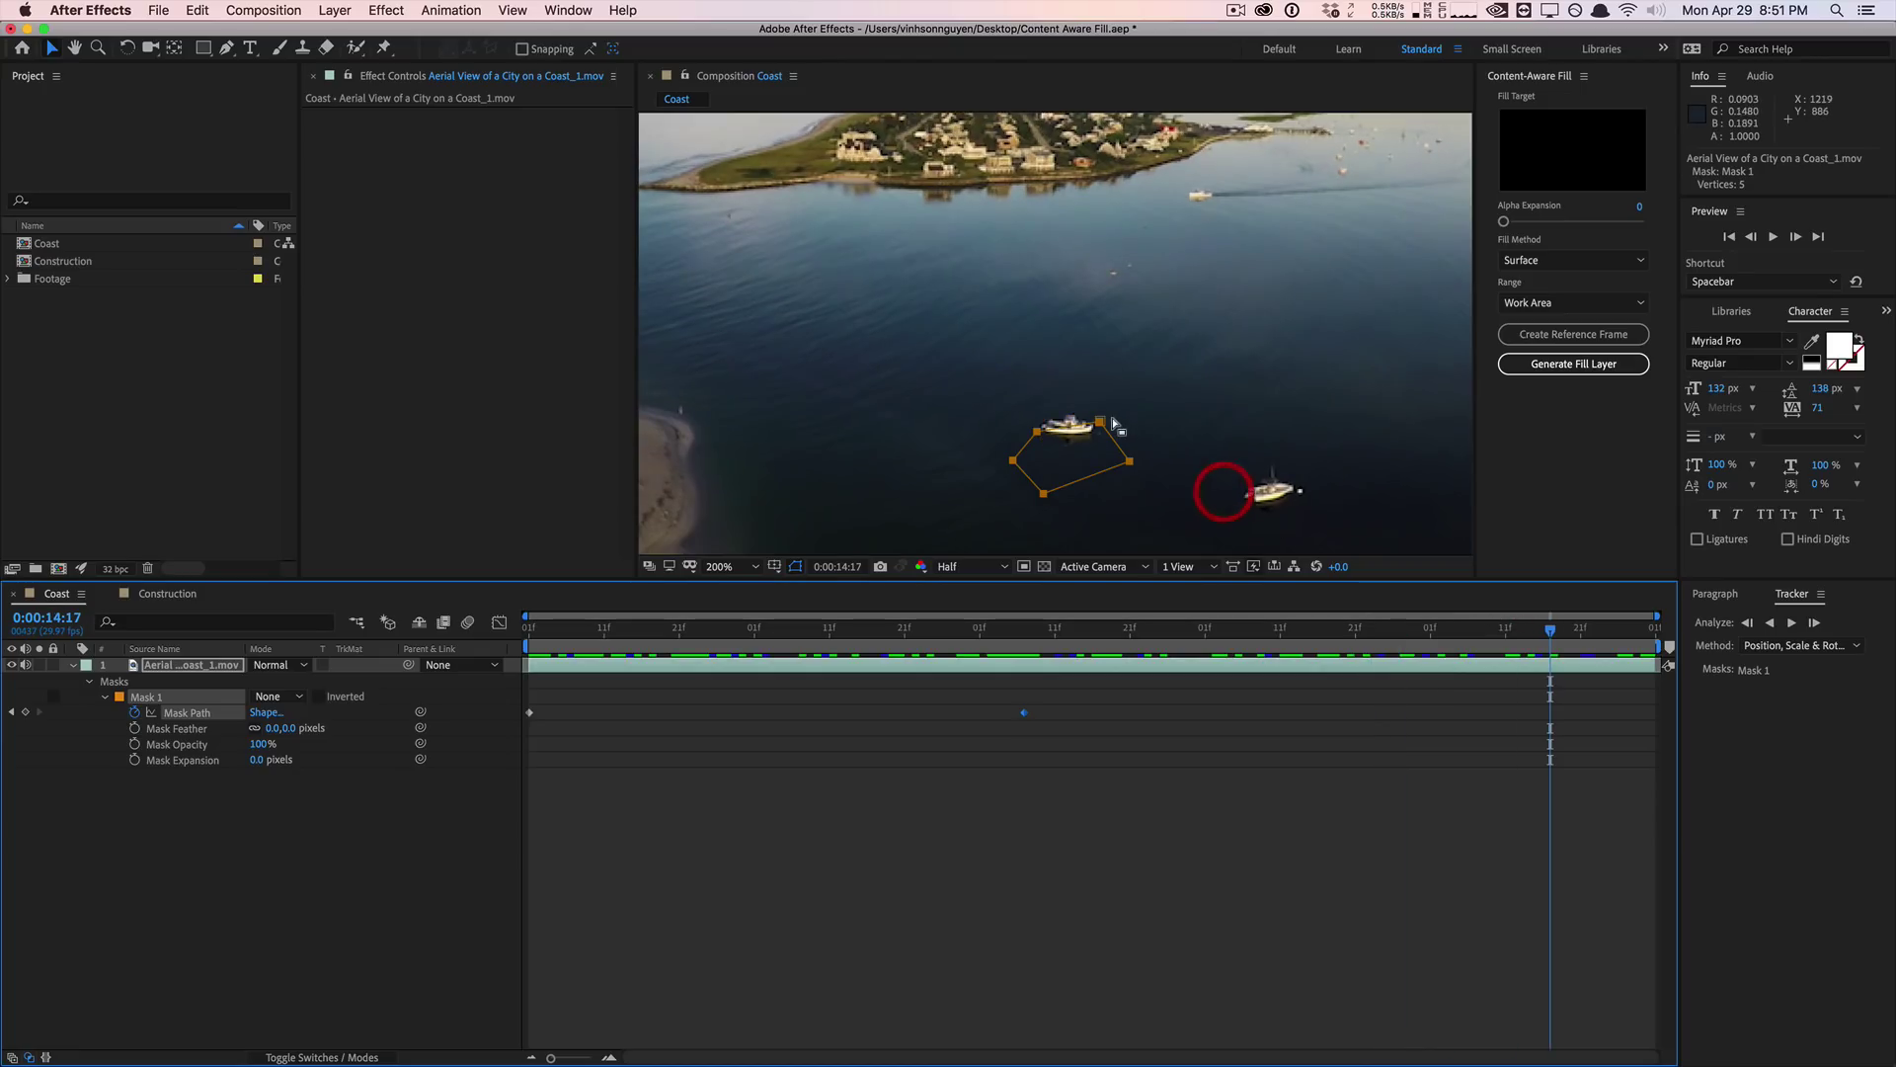
left_click_drag(1102, 426, 1143, 443)
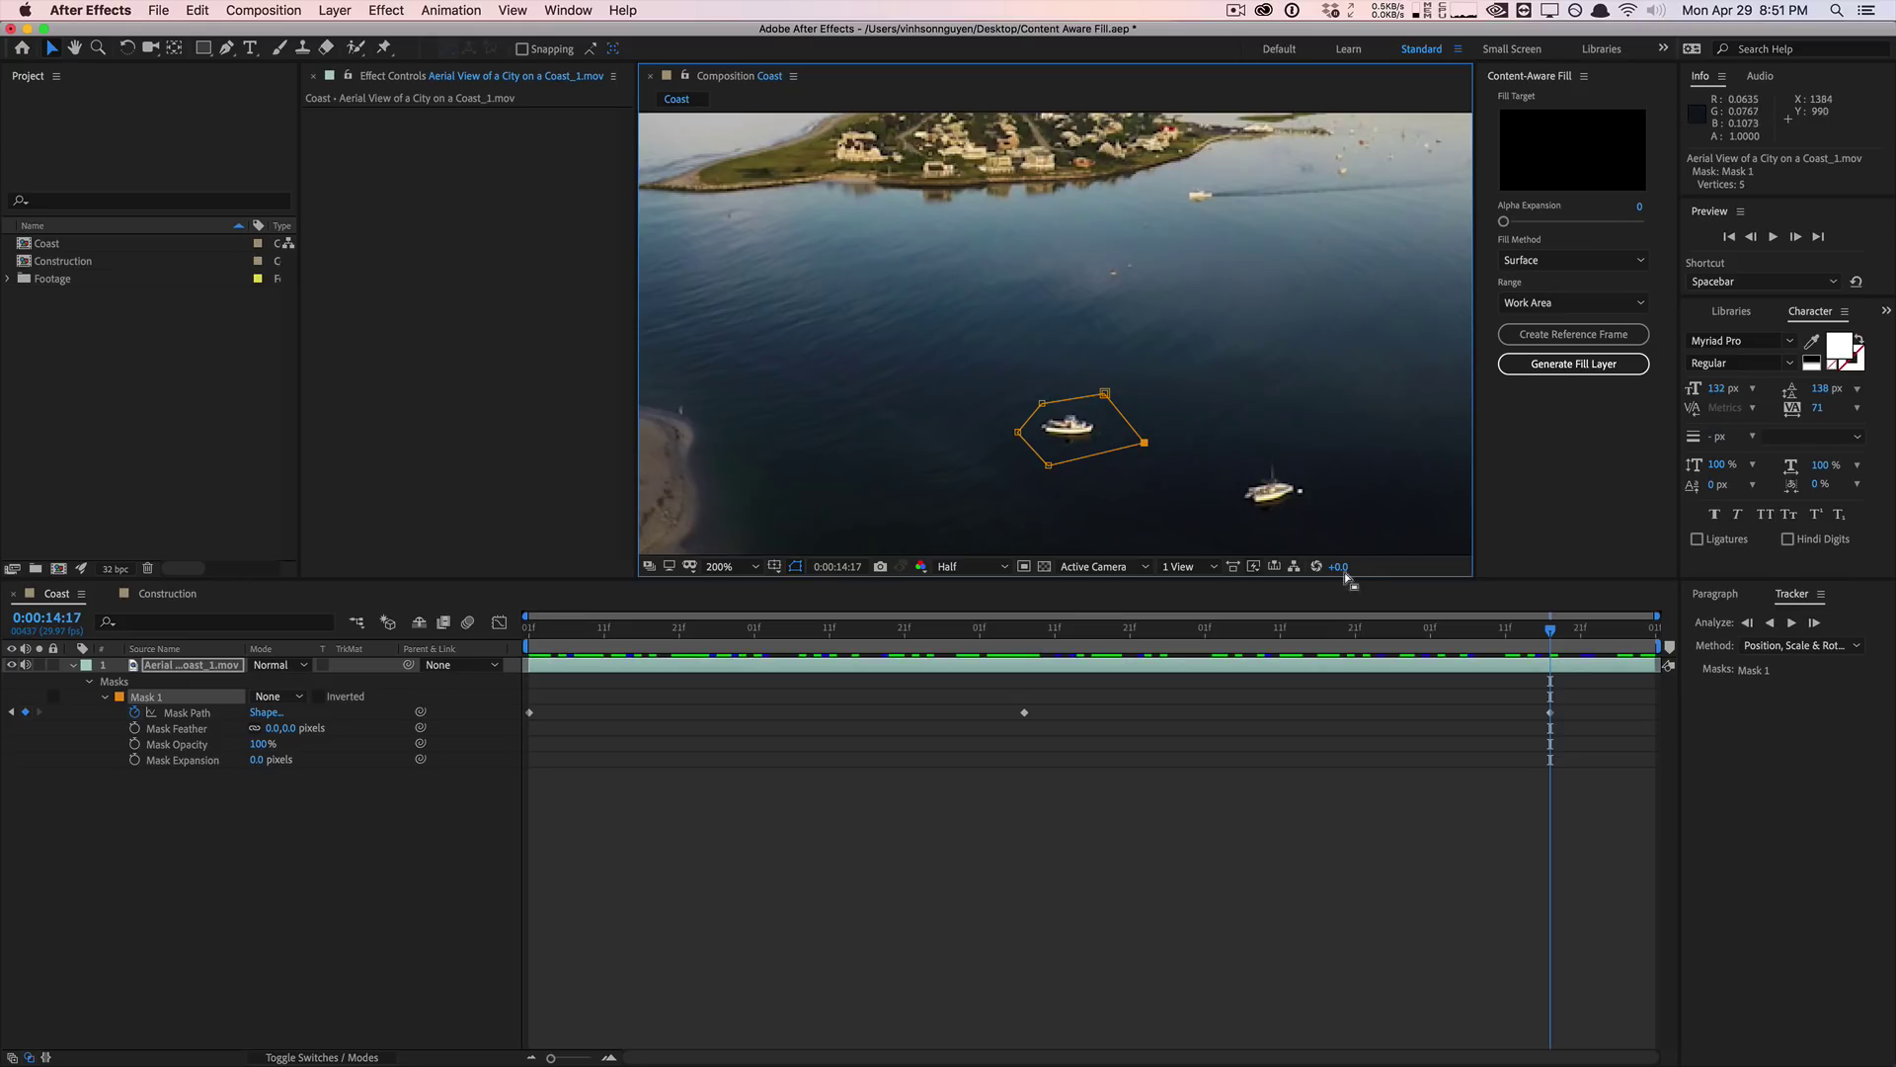
left_click_drag(1548, 637, 1648, 630)
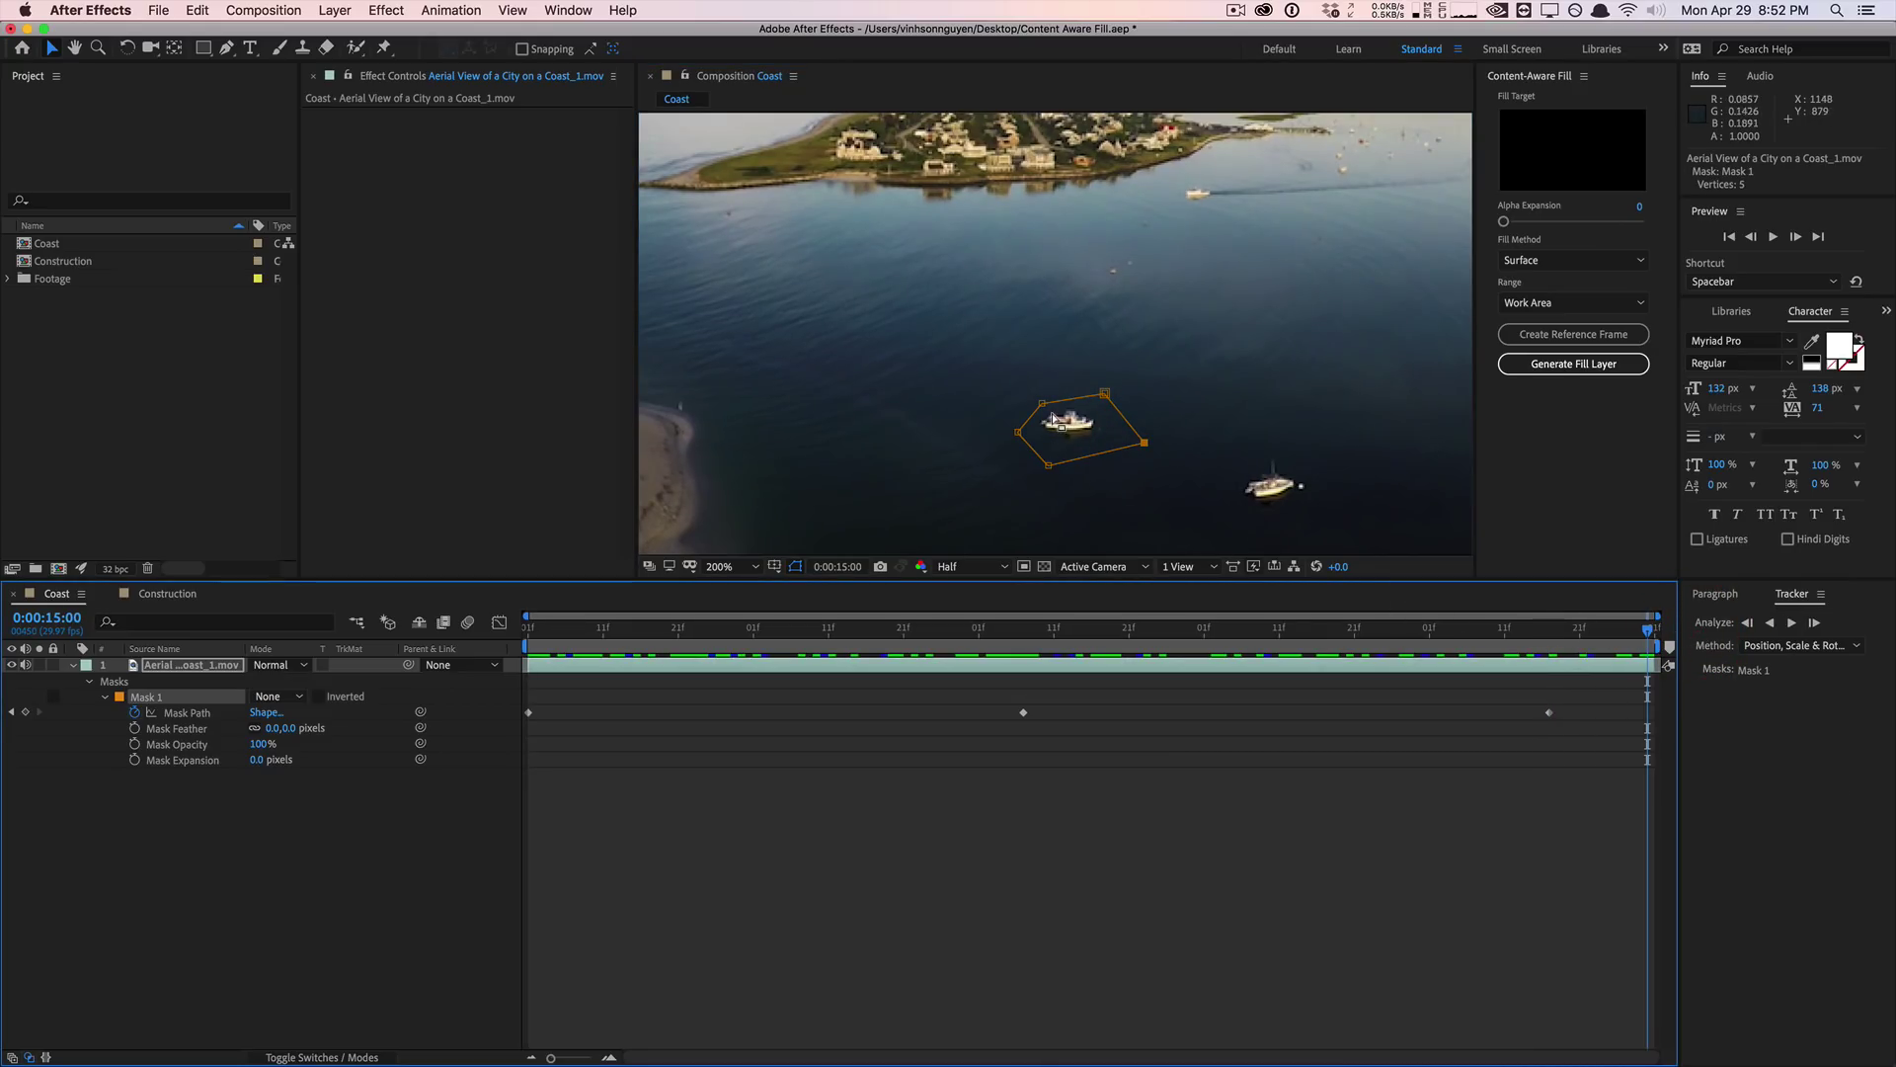
left_click_drag(1043, 407, 1042, 401)
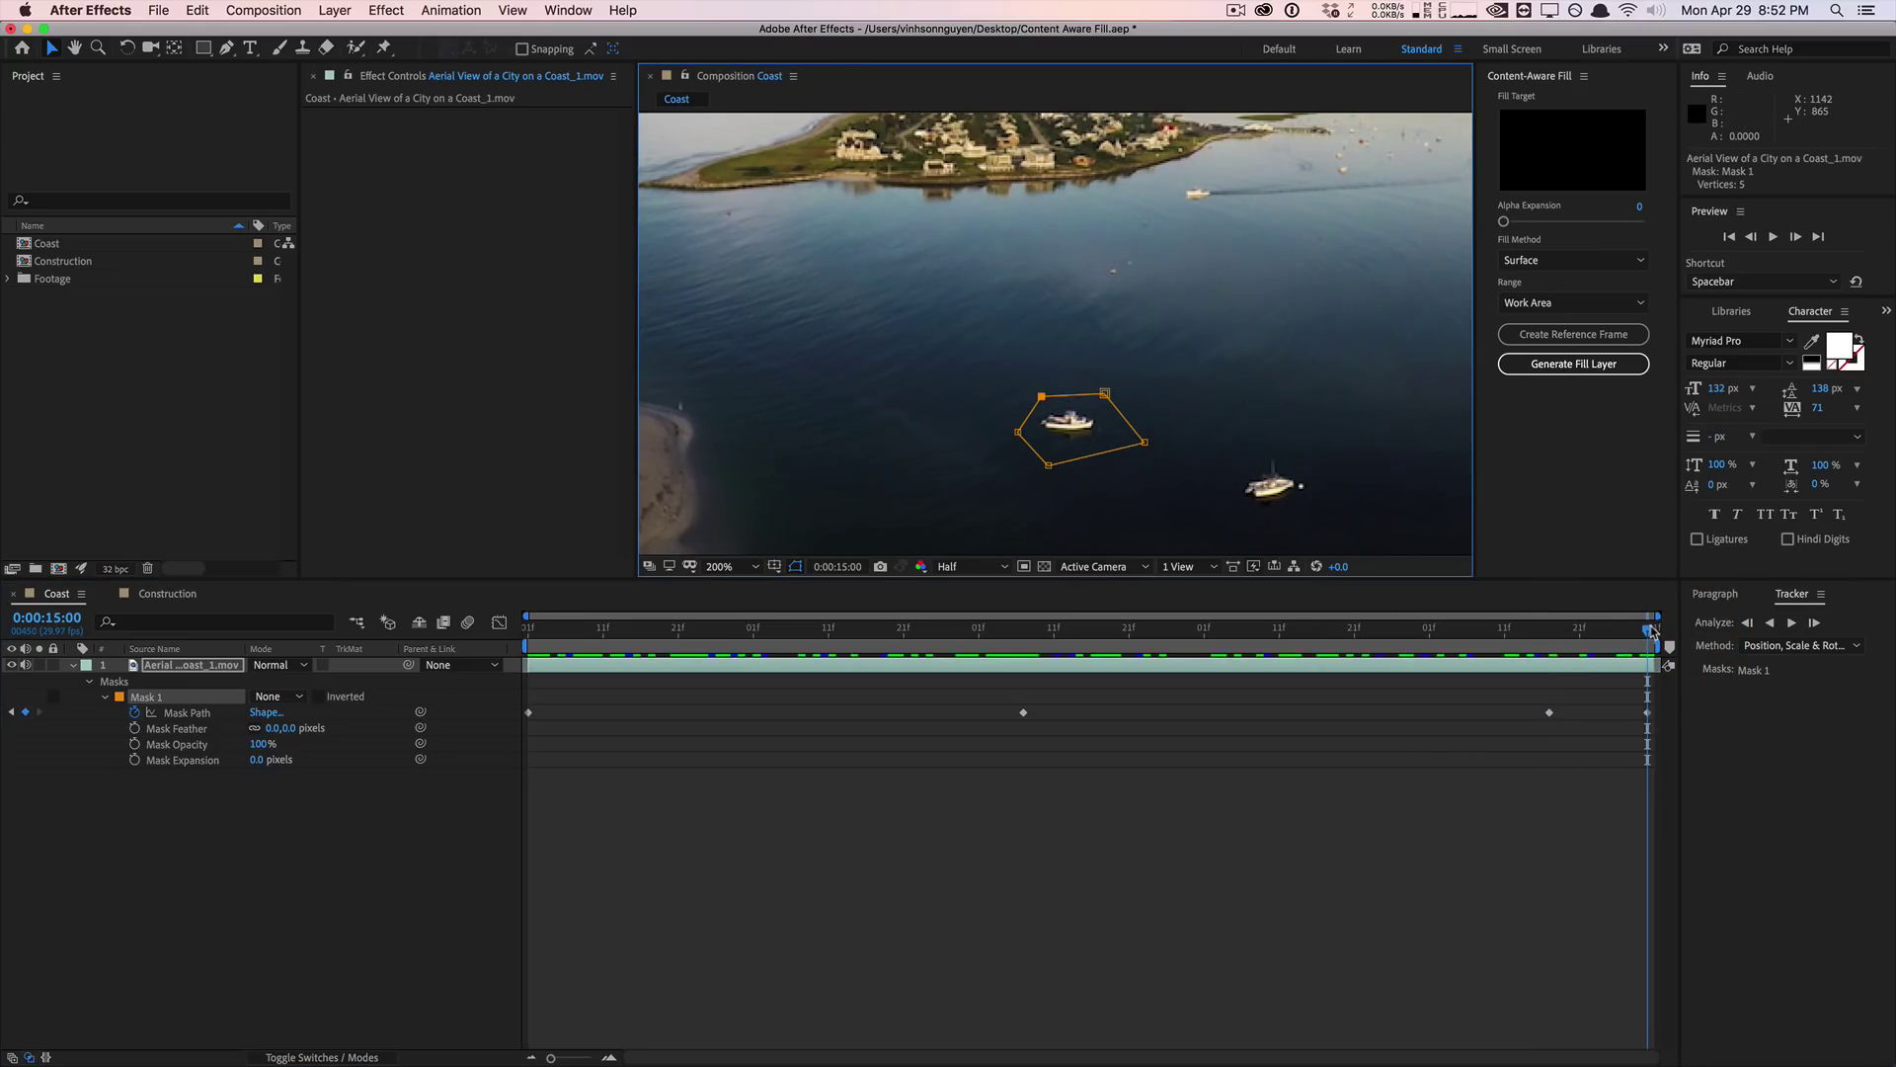
left_click_drag(1647, 629, 529, 672)
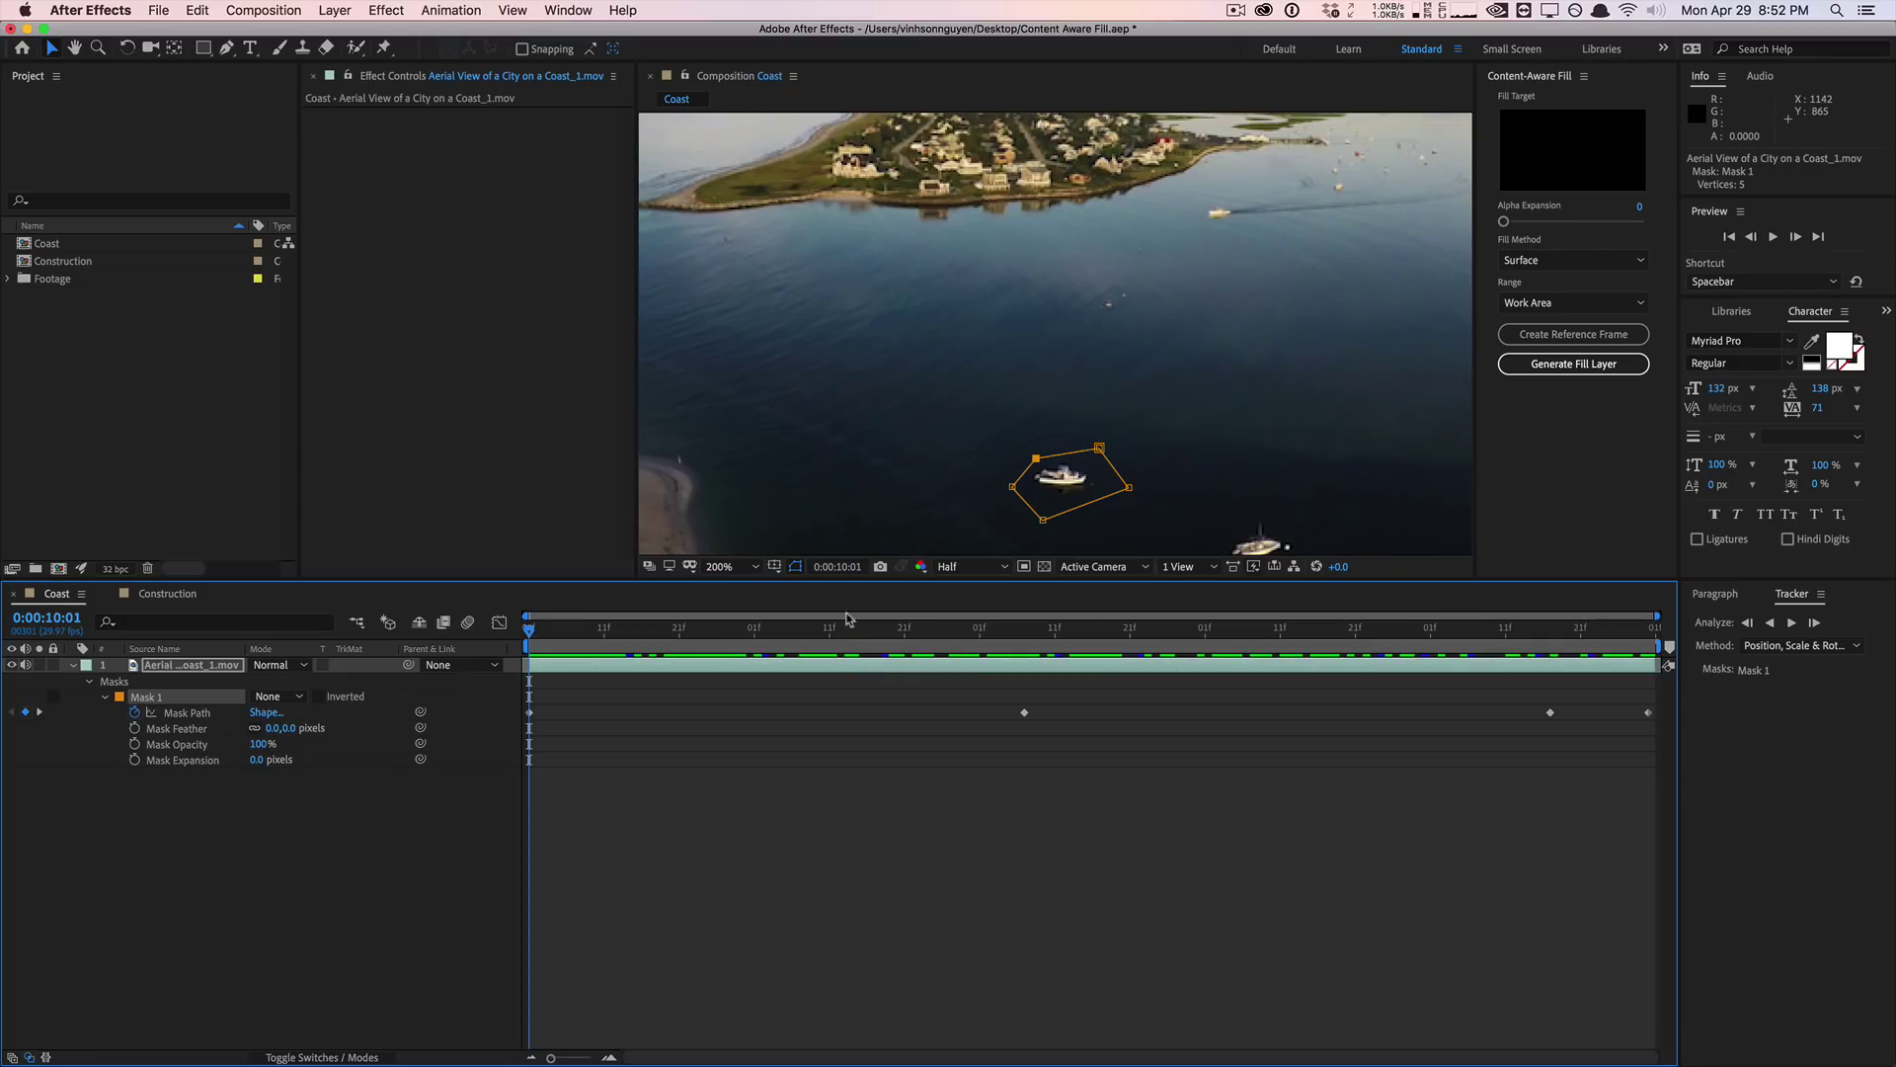
left_click_drag(1035, 459, 992, 486)
Step: Set Mask 1 to Subtract, show the hole on the transparency grid, then reselect the Aerial layer
left_click(279, 696)
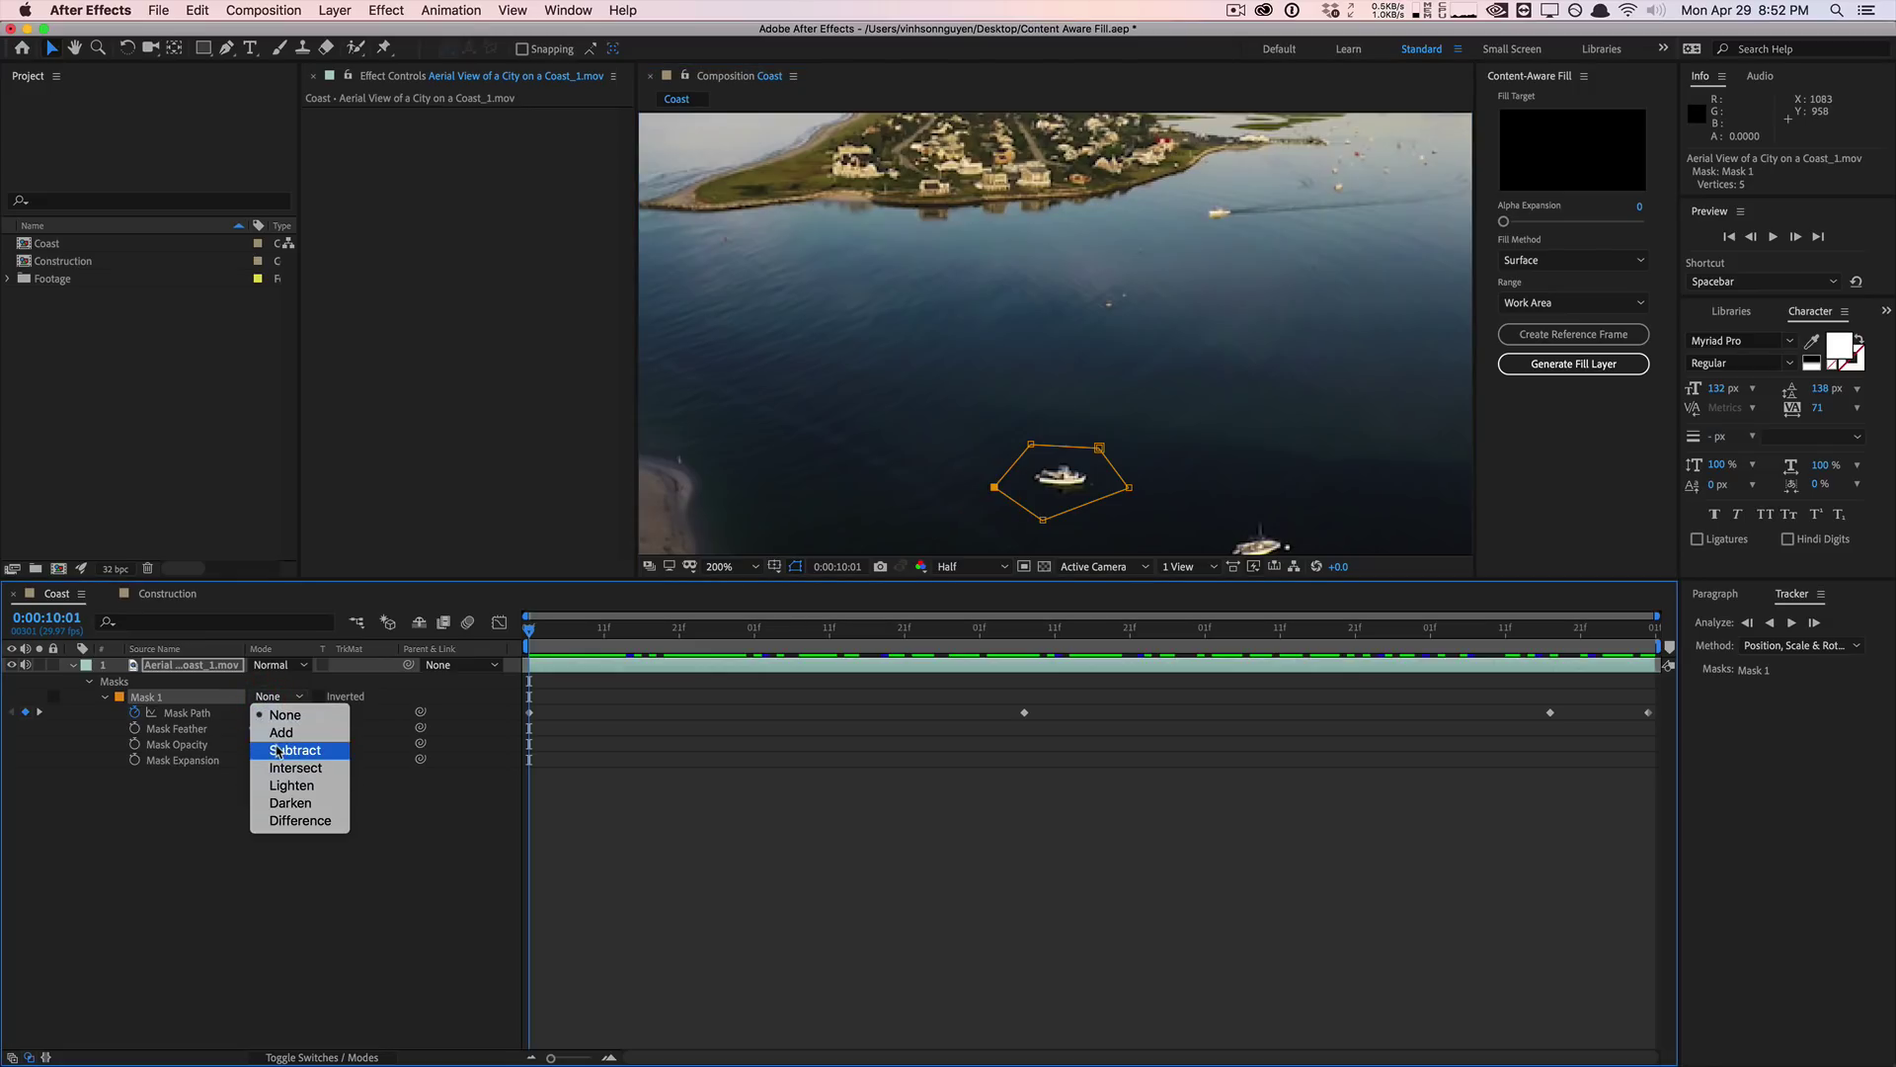
left_click(274, 752)
left_click(433, 865)
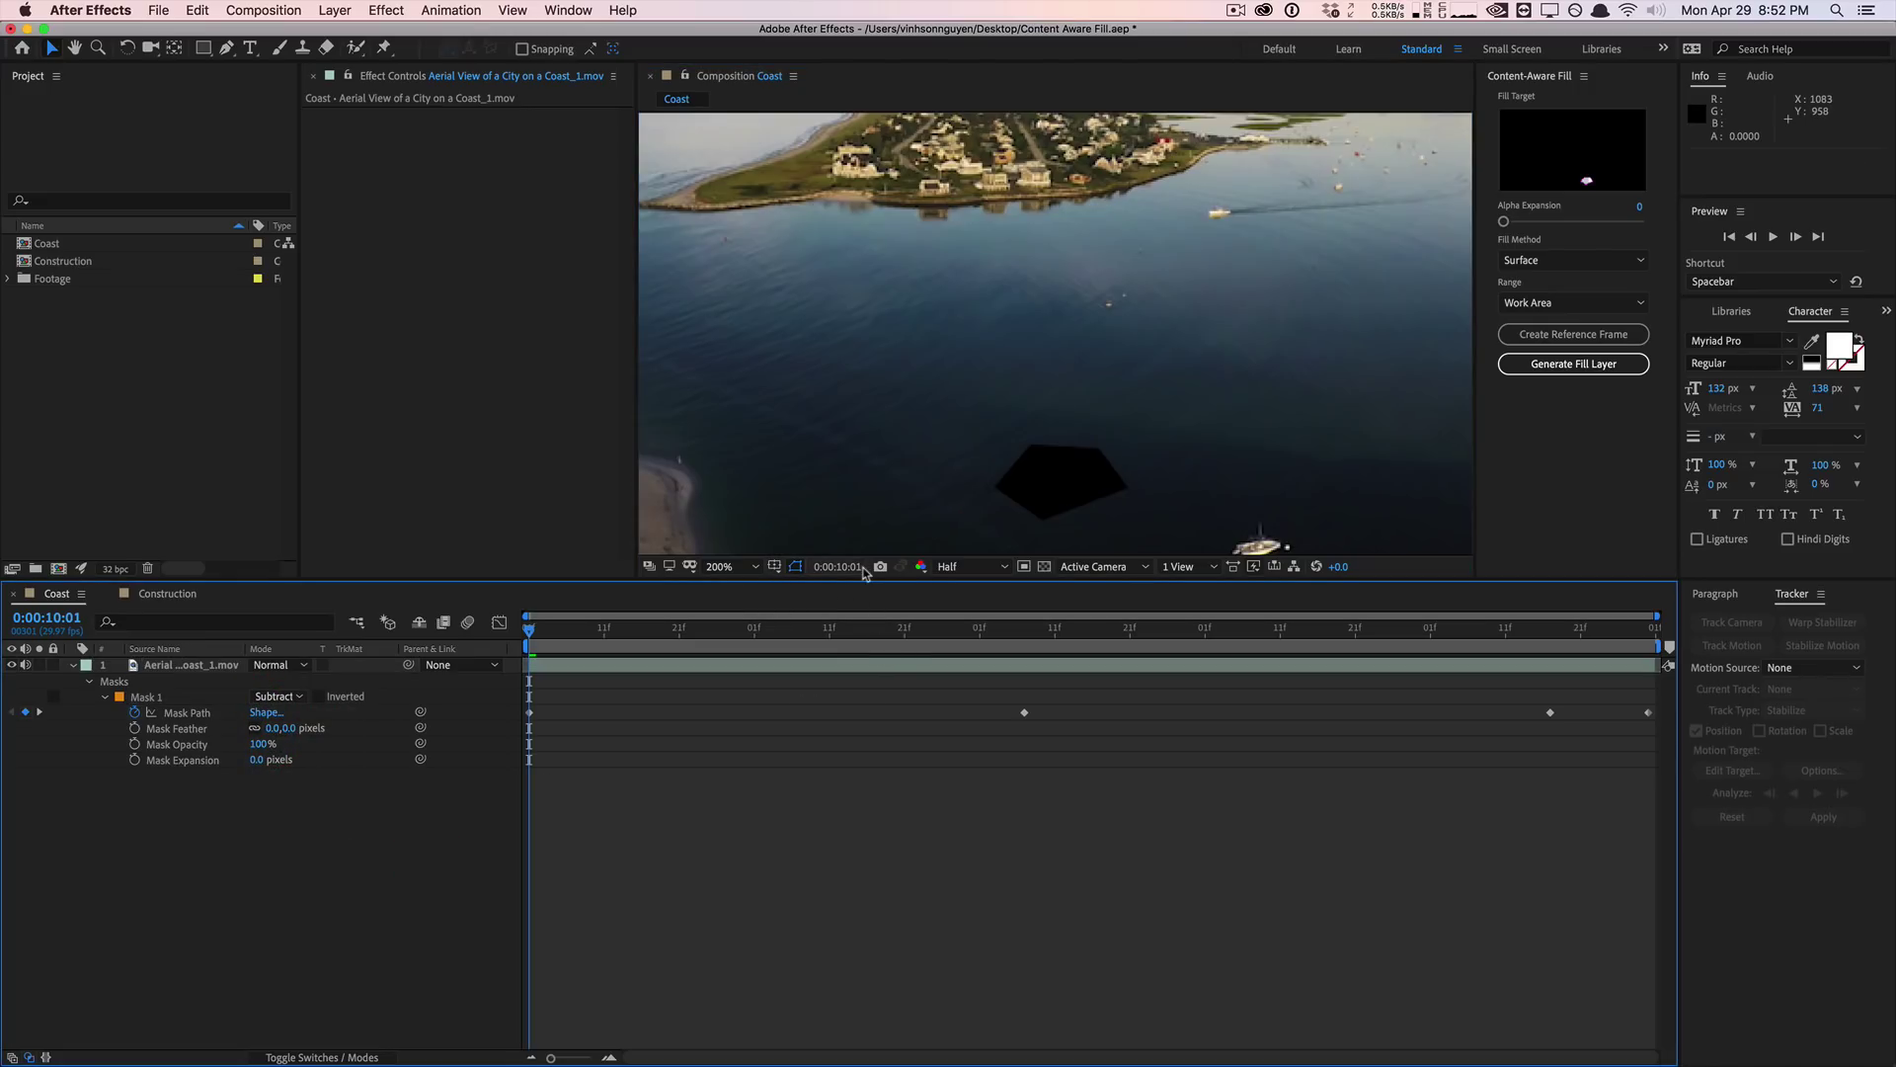
left_click(1045, 567)
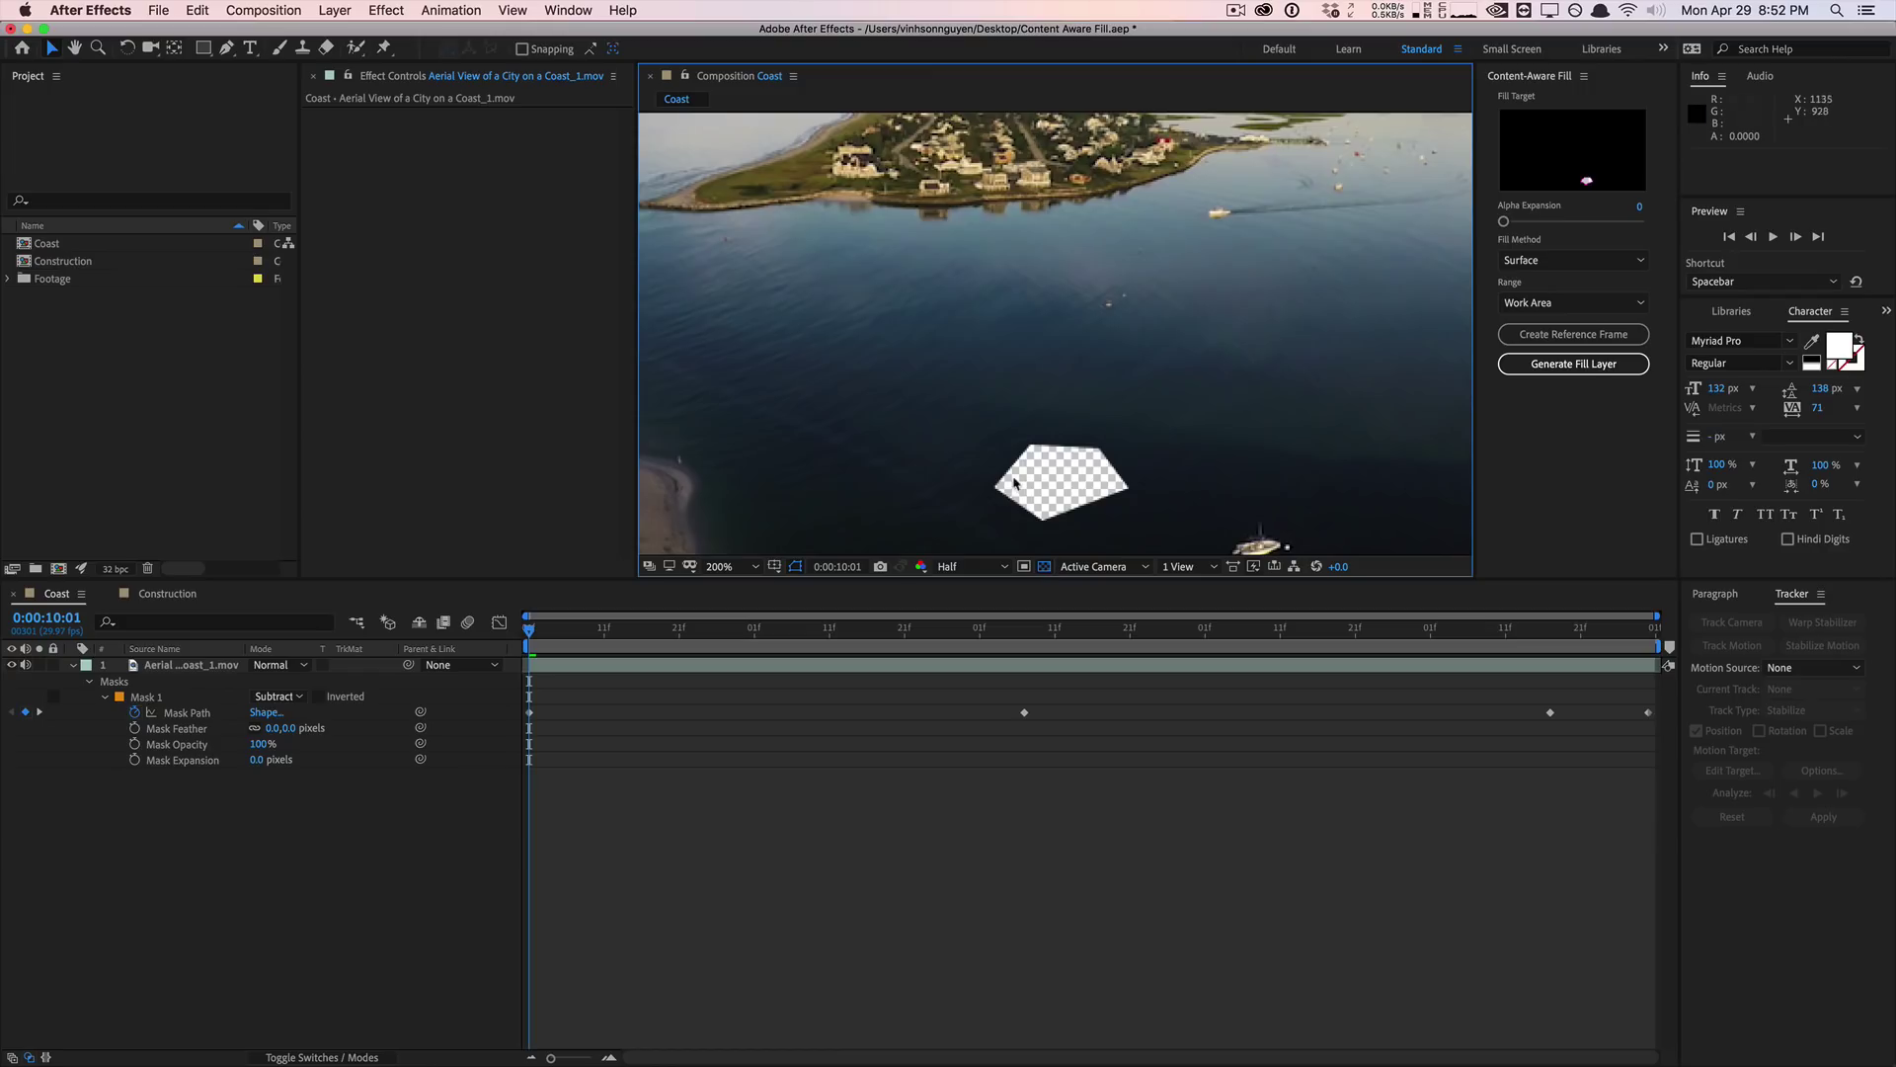
scroll(972, 427, "down", 1)
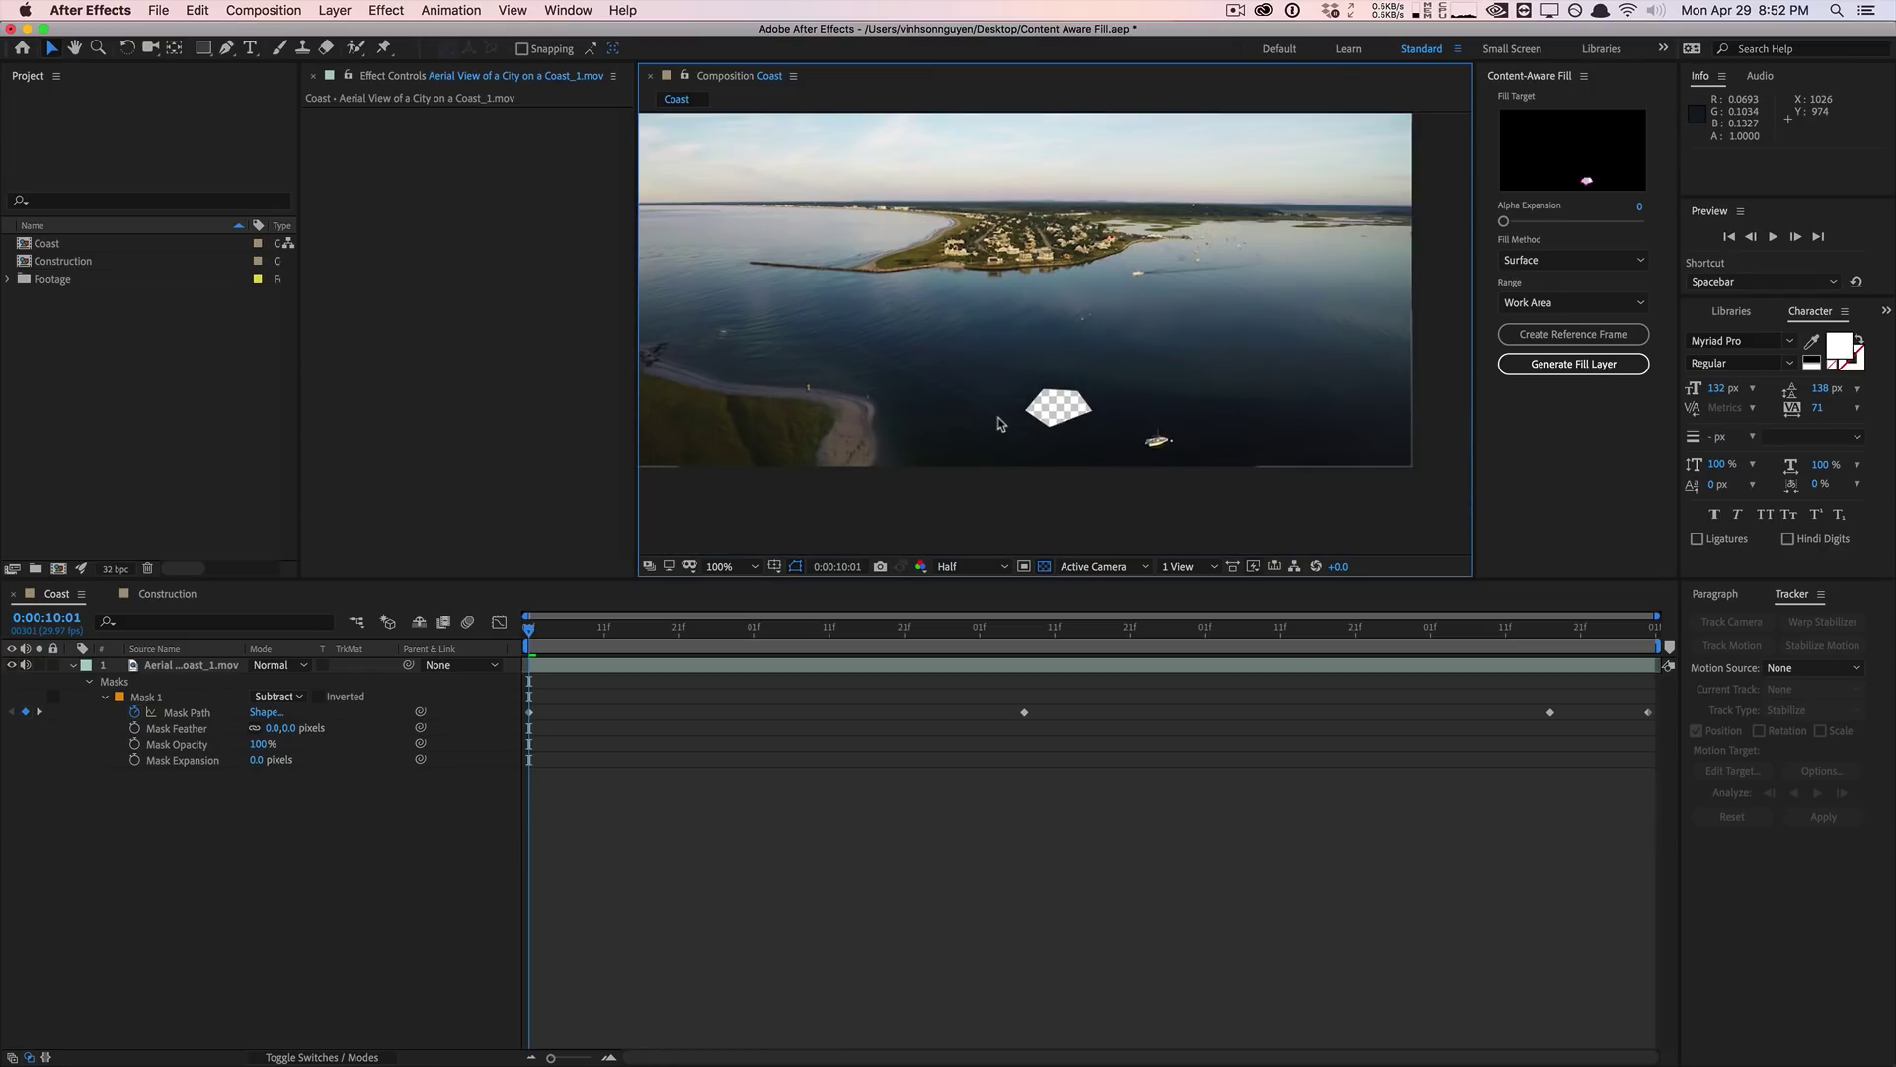
key("h")
mouse_move(982, 326)
left_mouse_down()
mouse_move(1117, 483)
mouse_move(1028, 359)
left_mouse_up()
left_click(1096, 428)
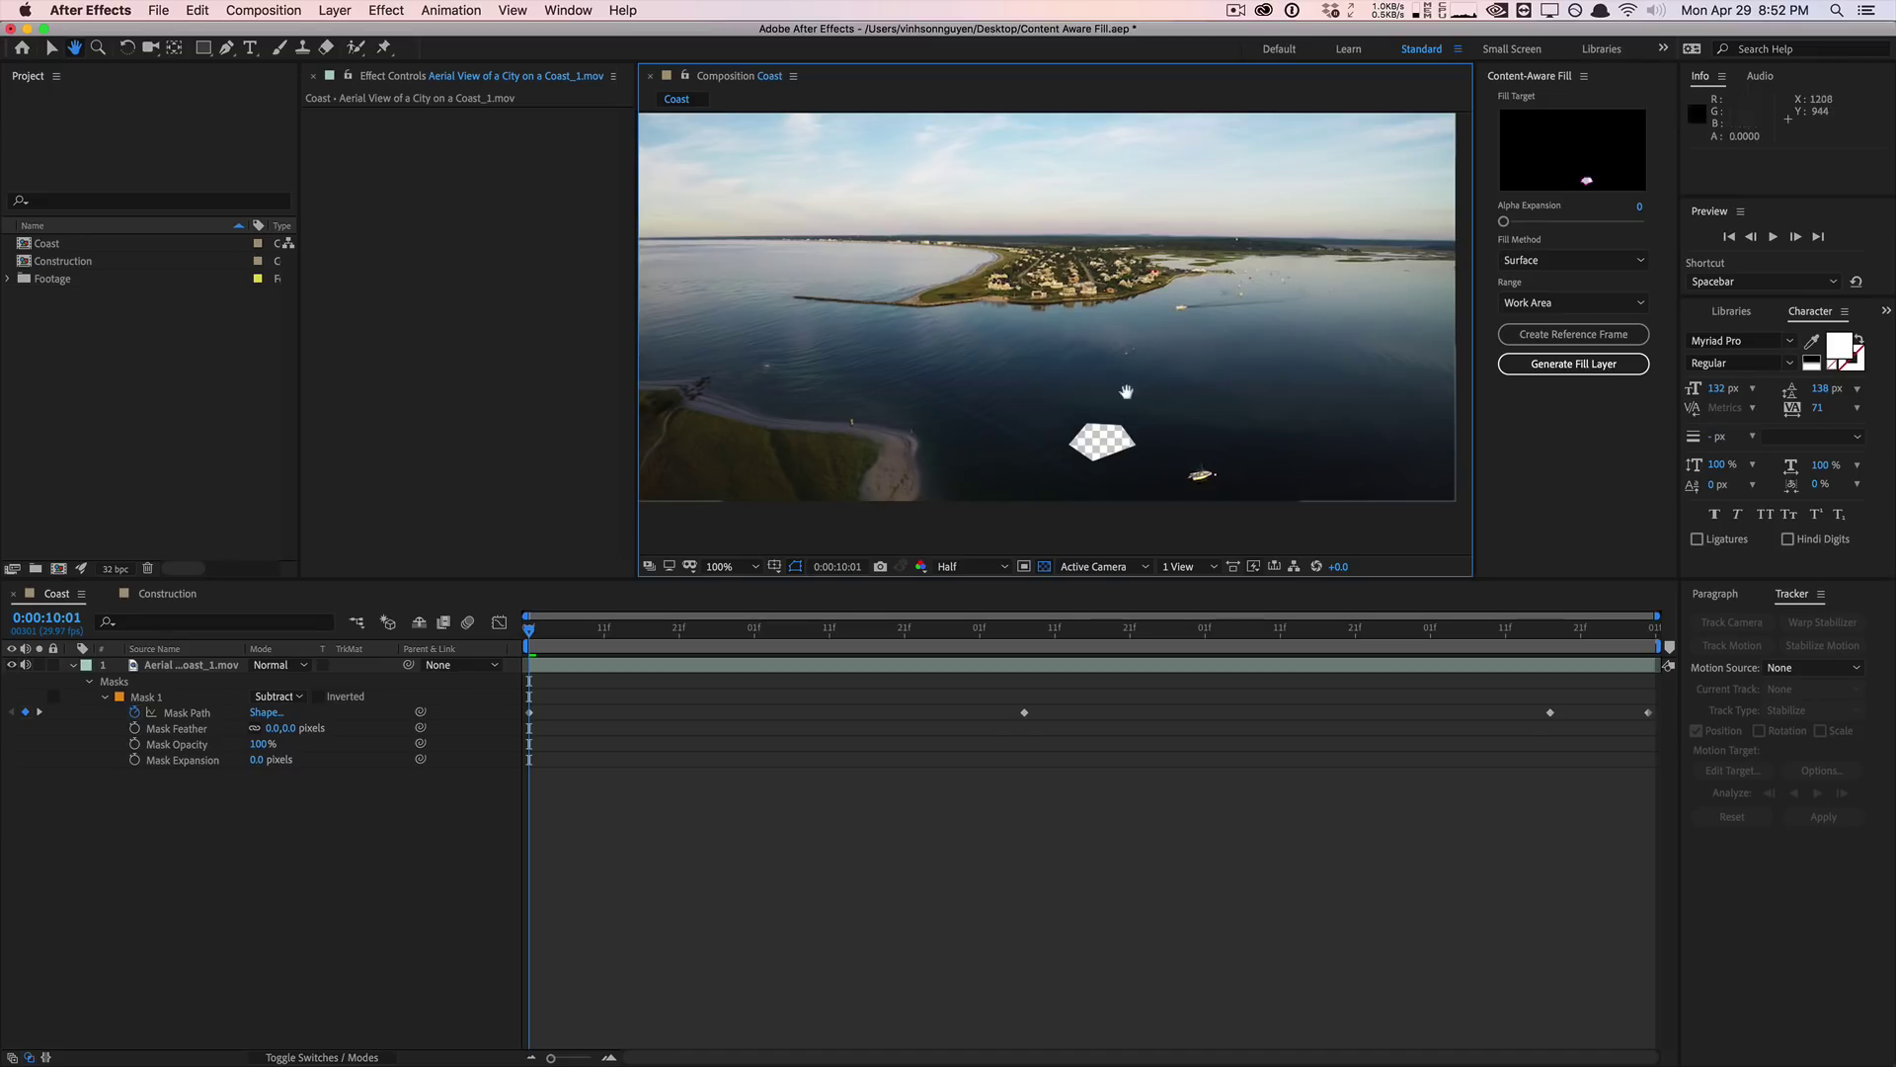
key("v")
left_click(205, 665)
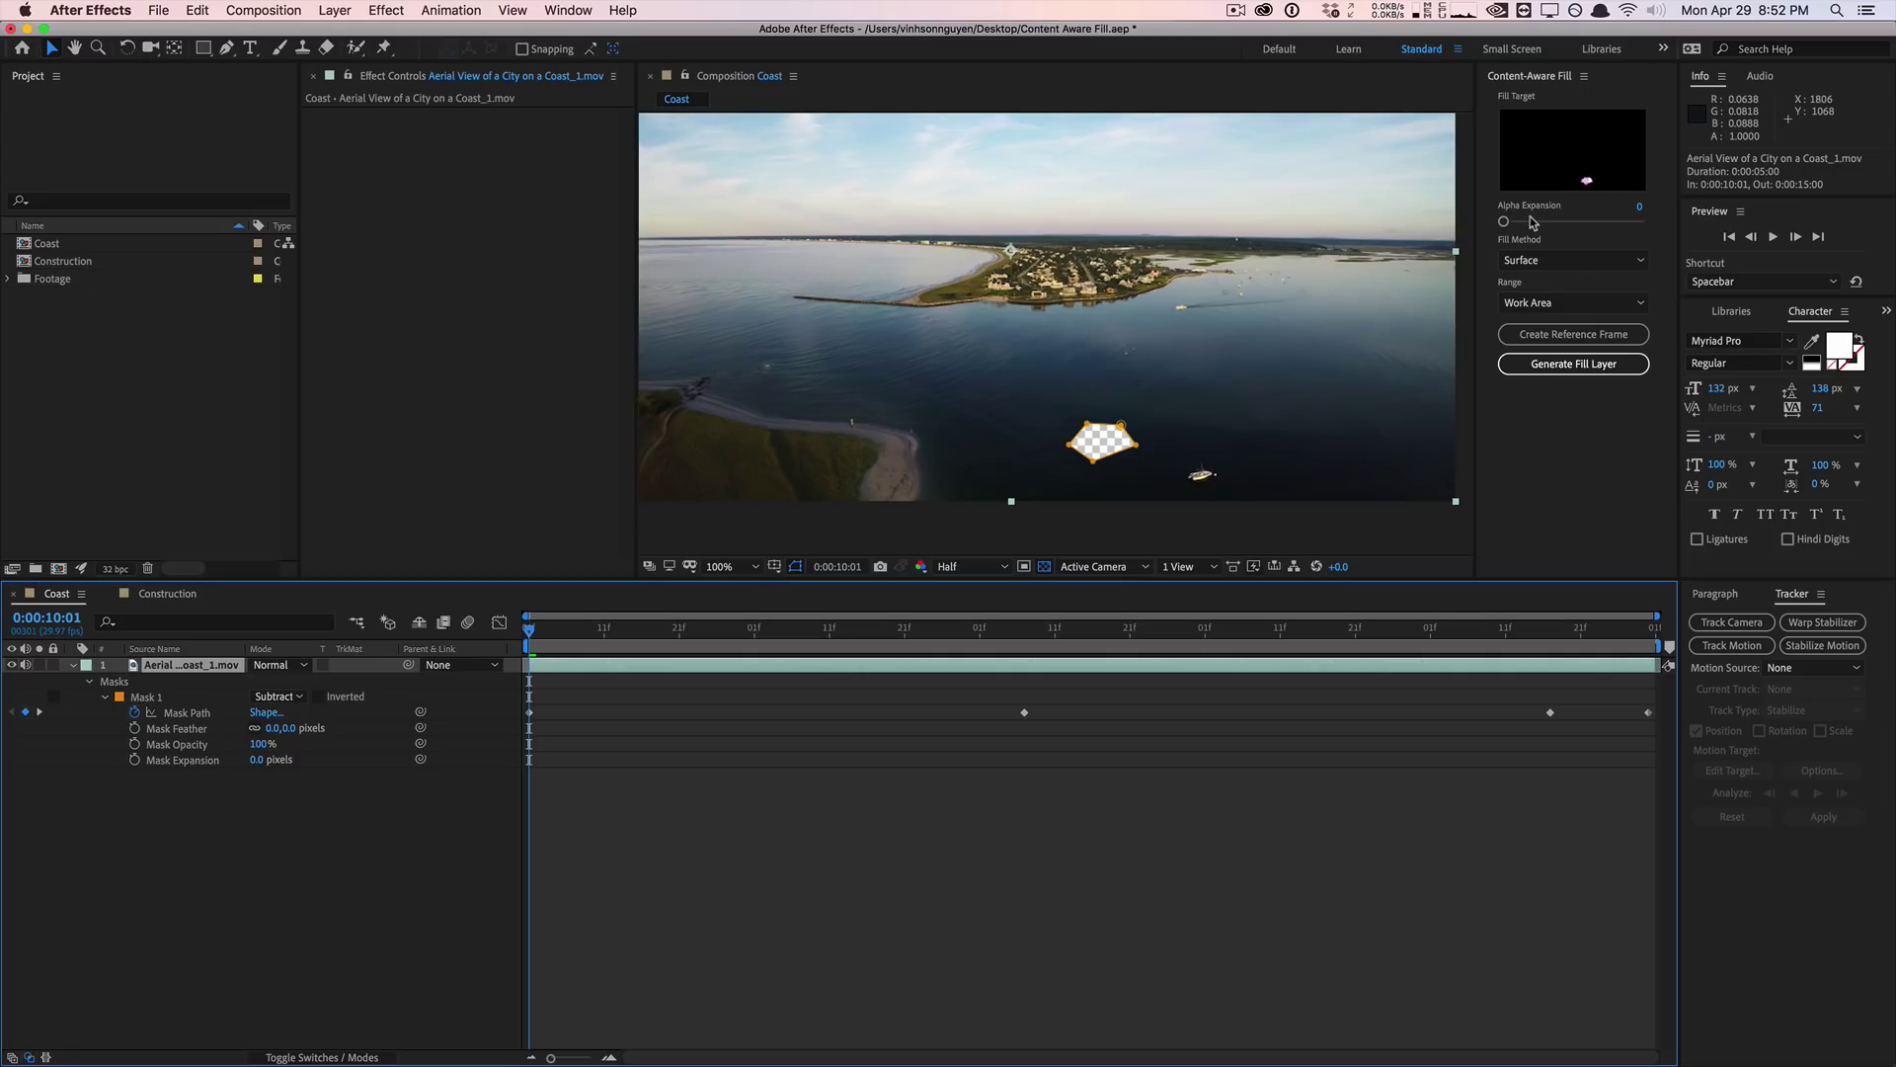
Step: Enter 10 for Content-Aware Fill Alpha Expansion, then change it to 2
left_click(1638, 212)
type("10")
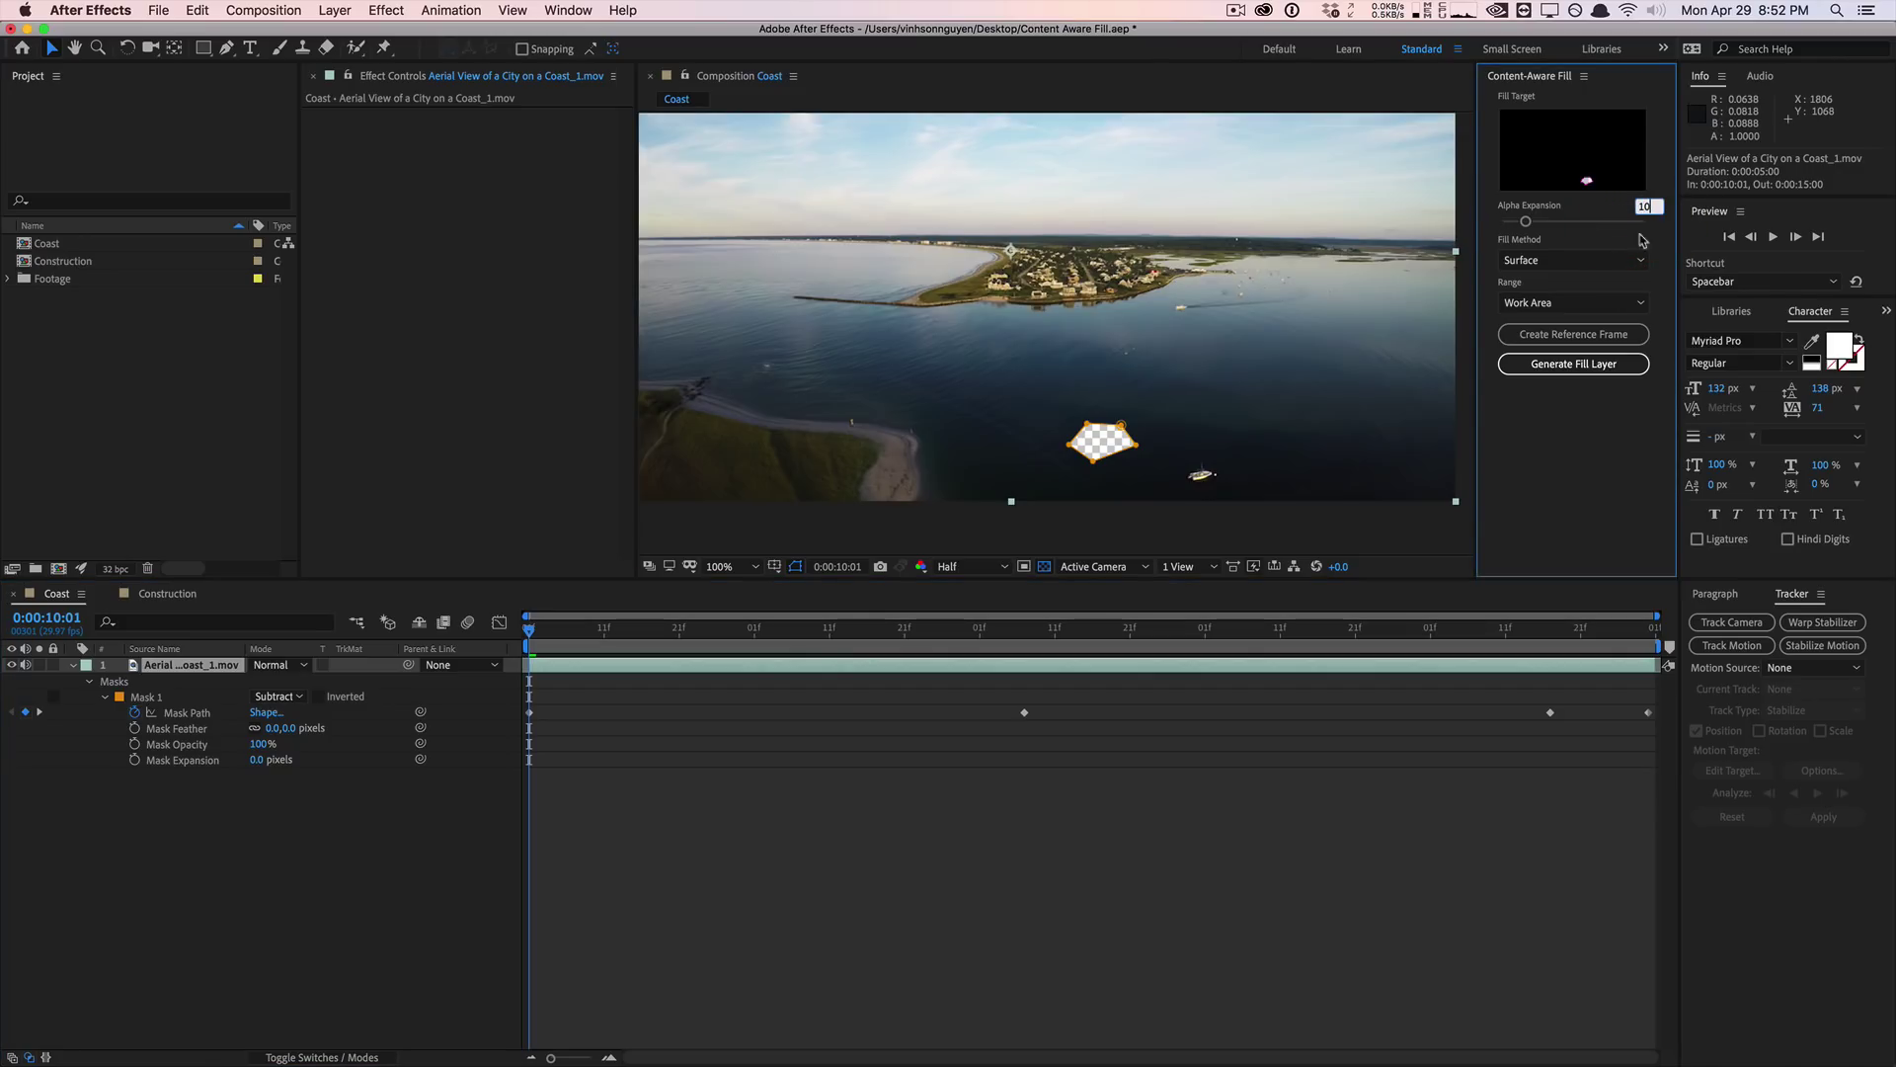
key("Return")
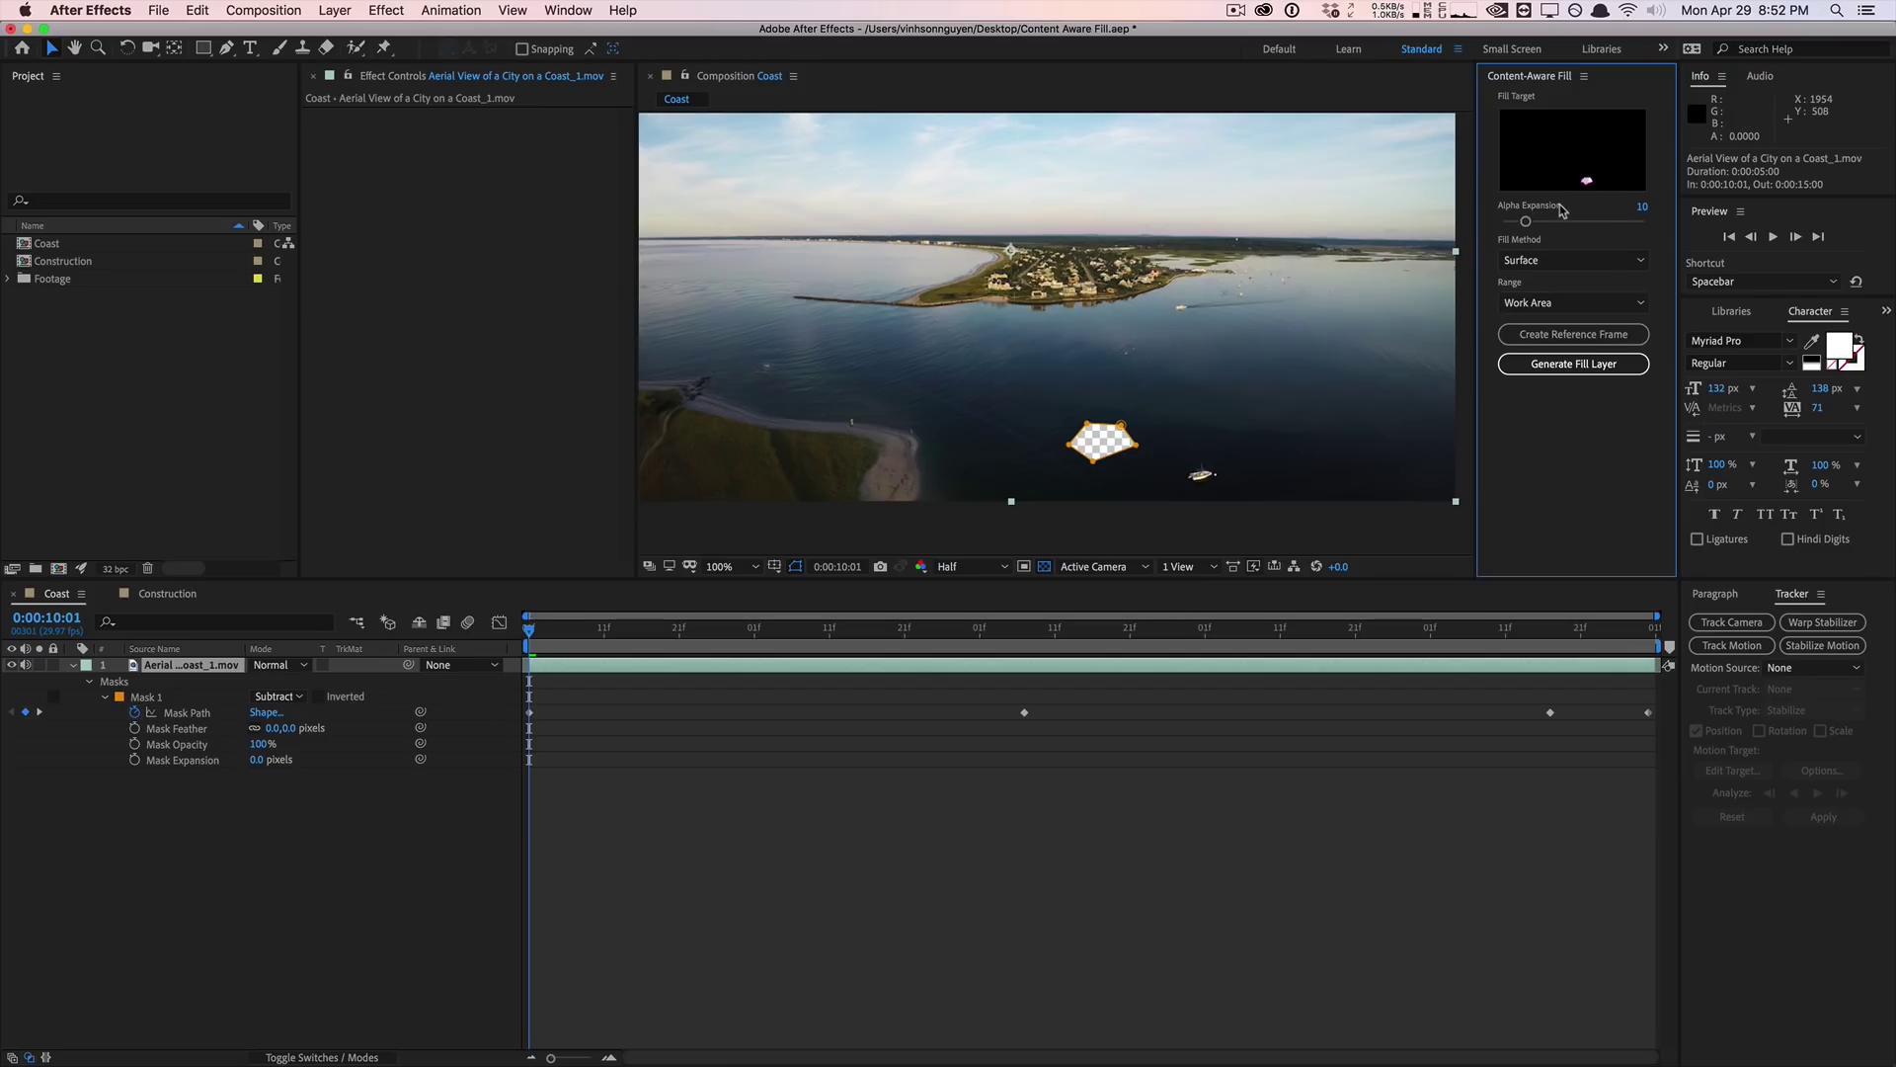
left_click(1644, 207)
type("2")
left_click(1549, 464)
left_click(1596, 259)
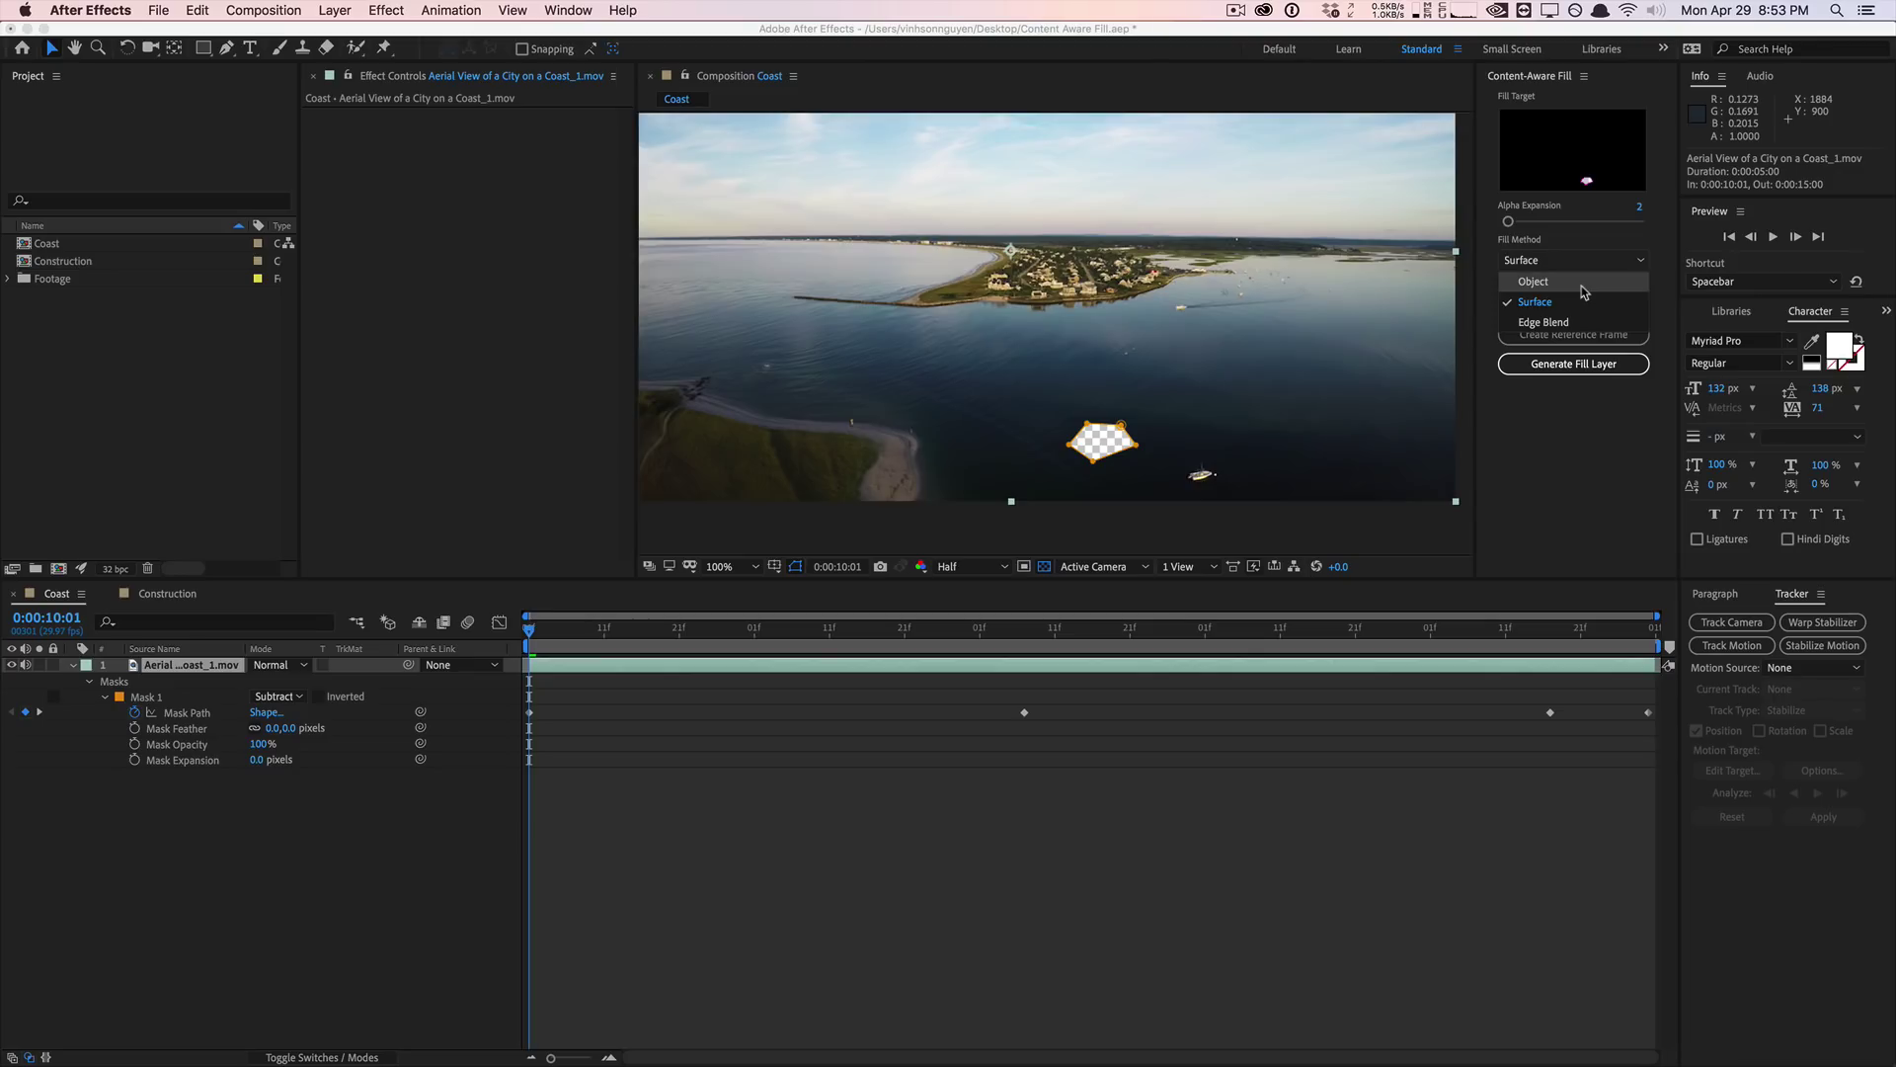
Step: Generate a fill layer with Fill Method Surface and Range Work Area
left_click(1580, 302)
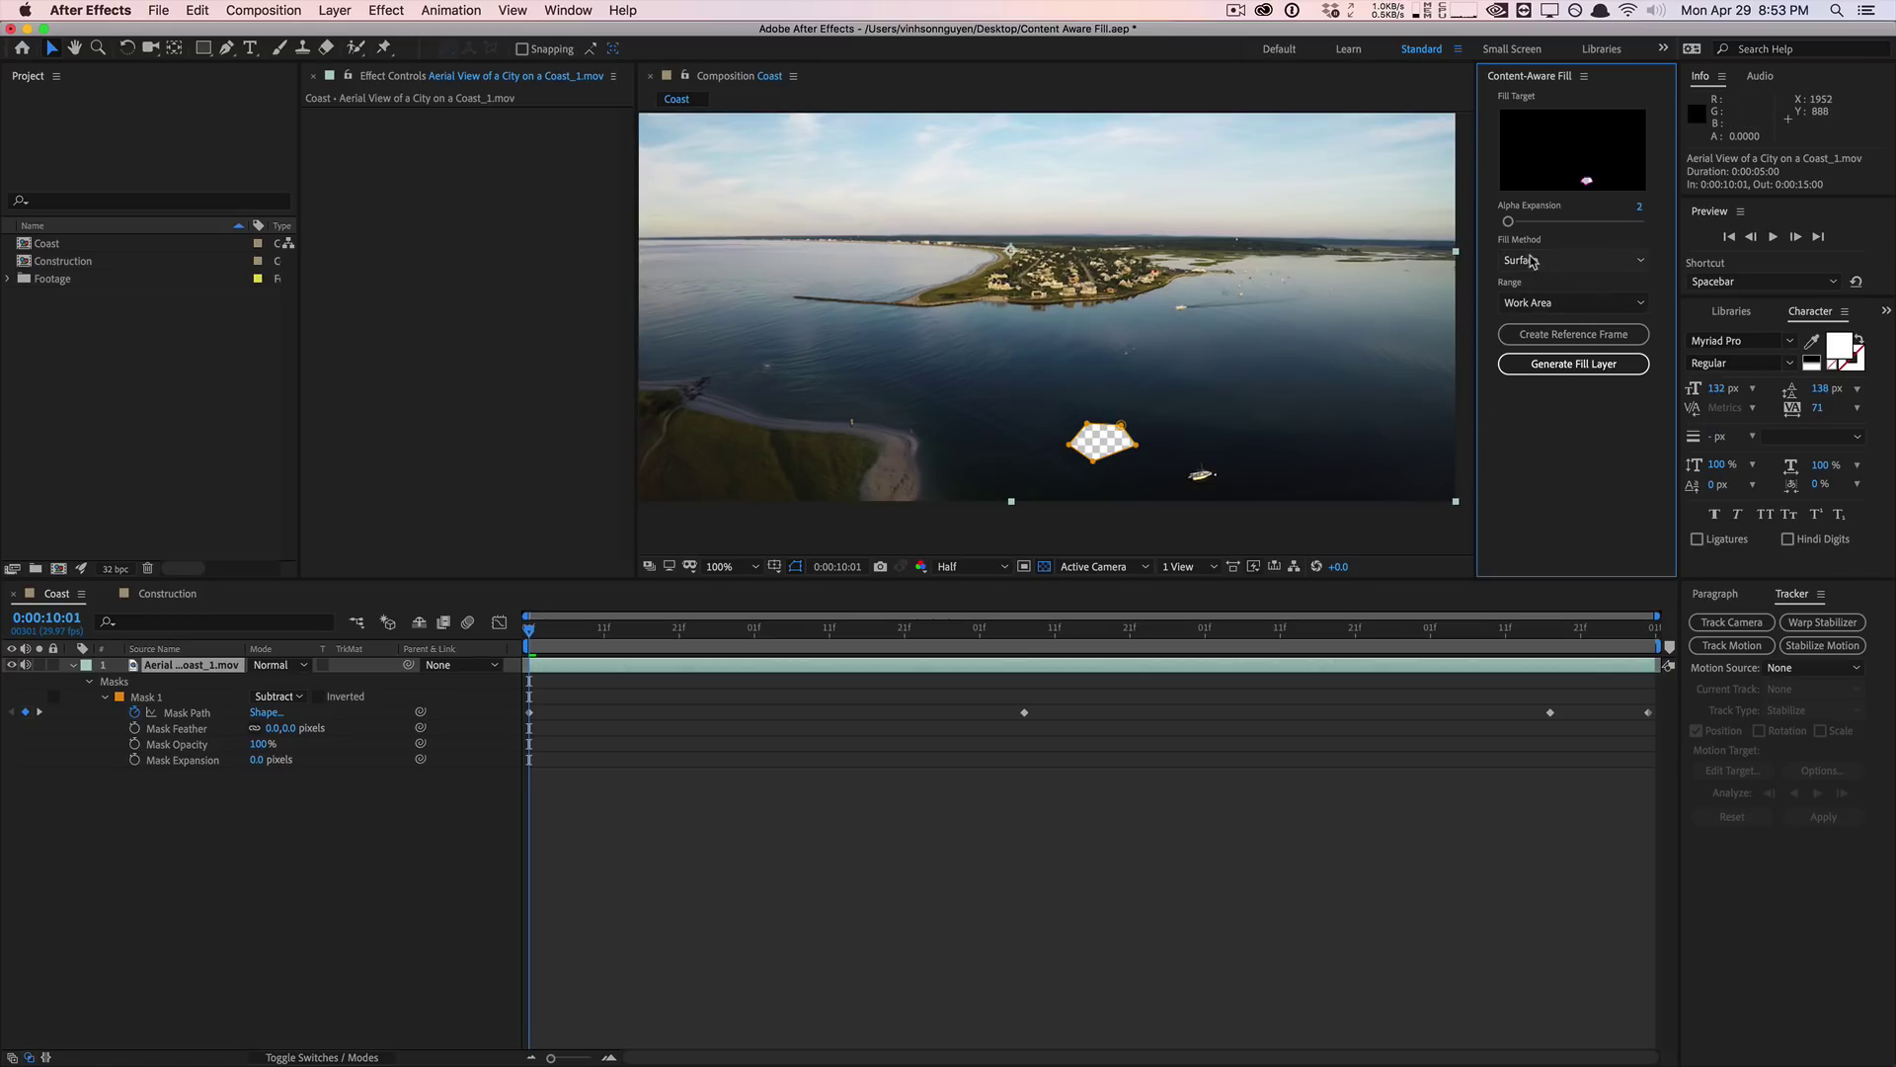
left_click(1545, 303)
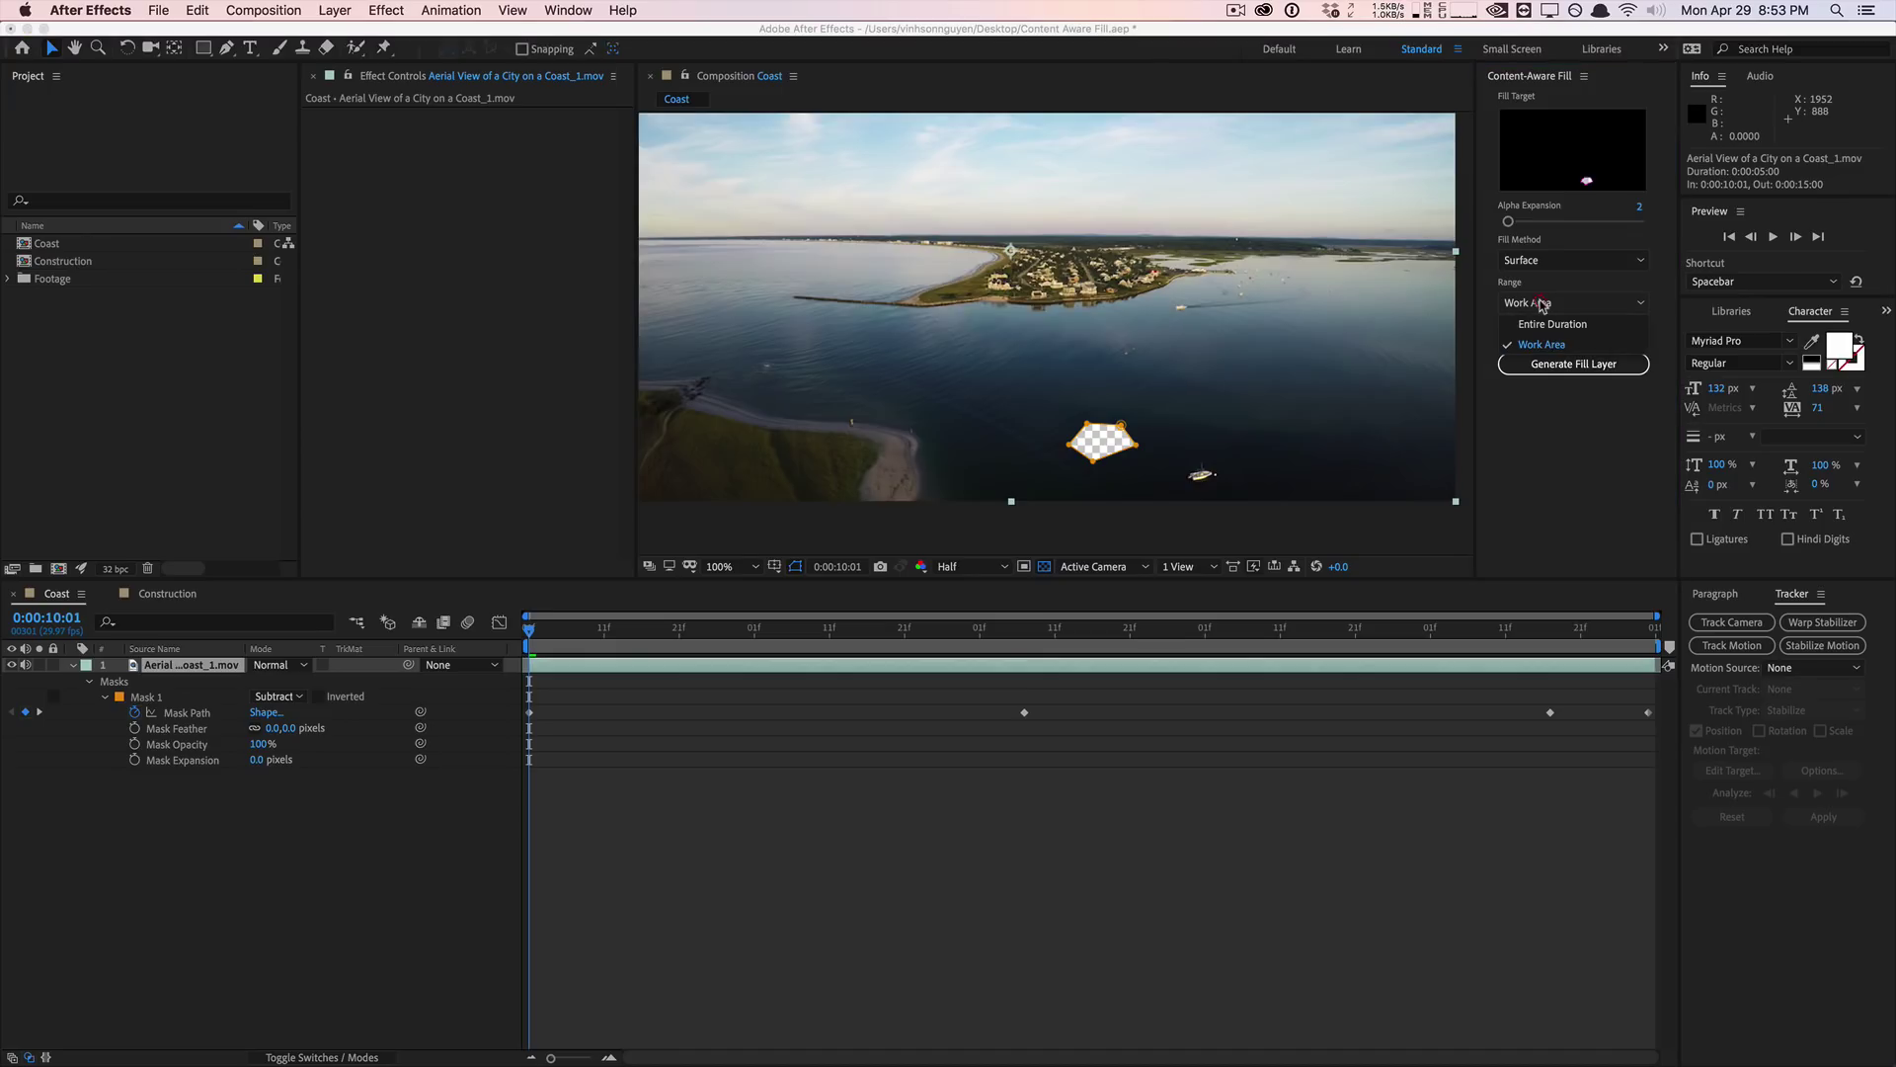
left_click(1557, 346)
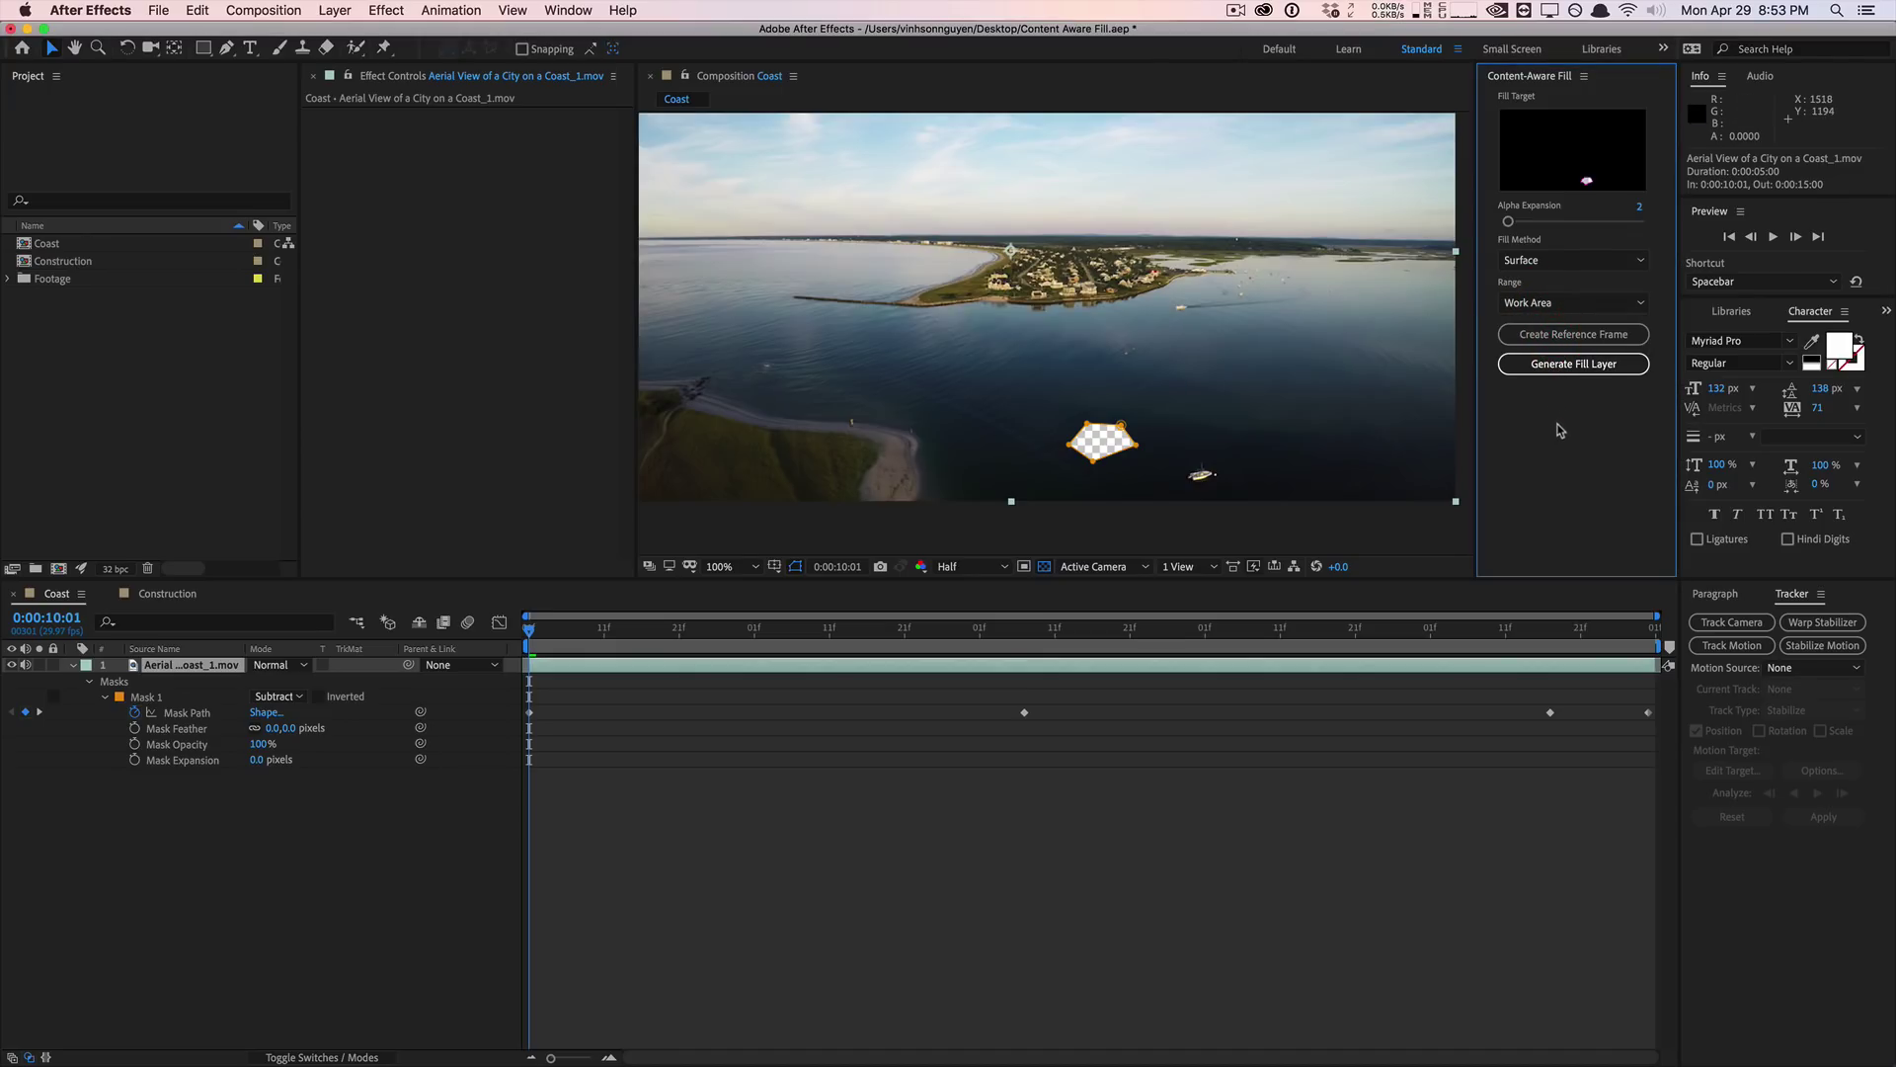
left_click(1548, 366)
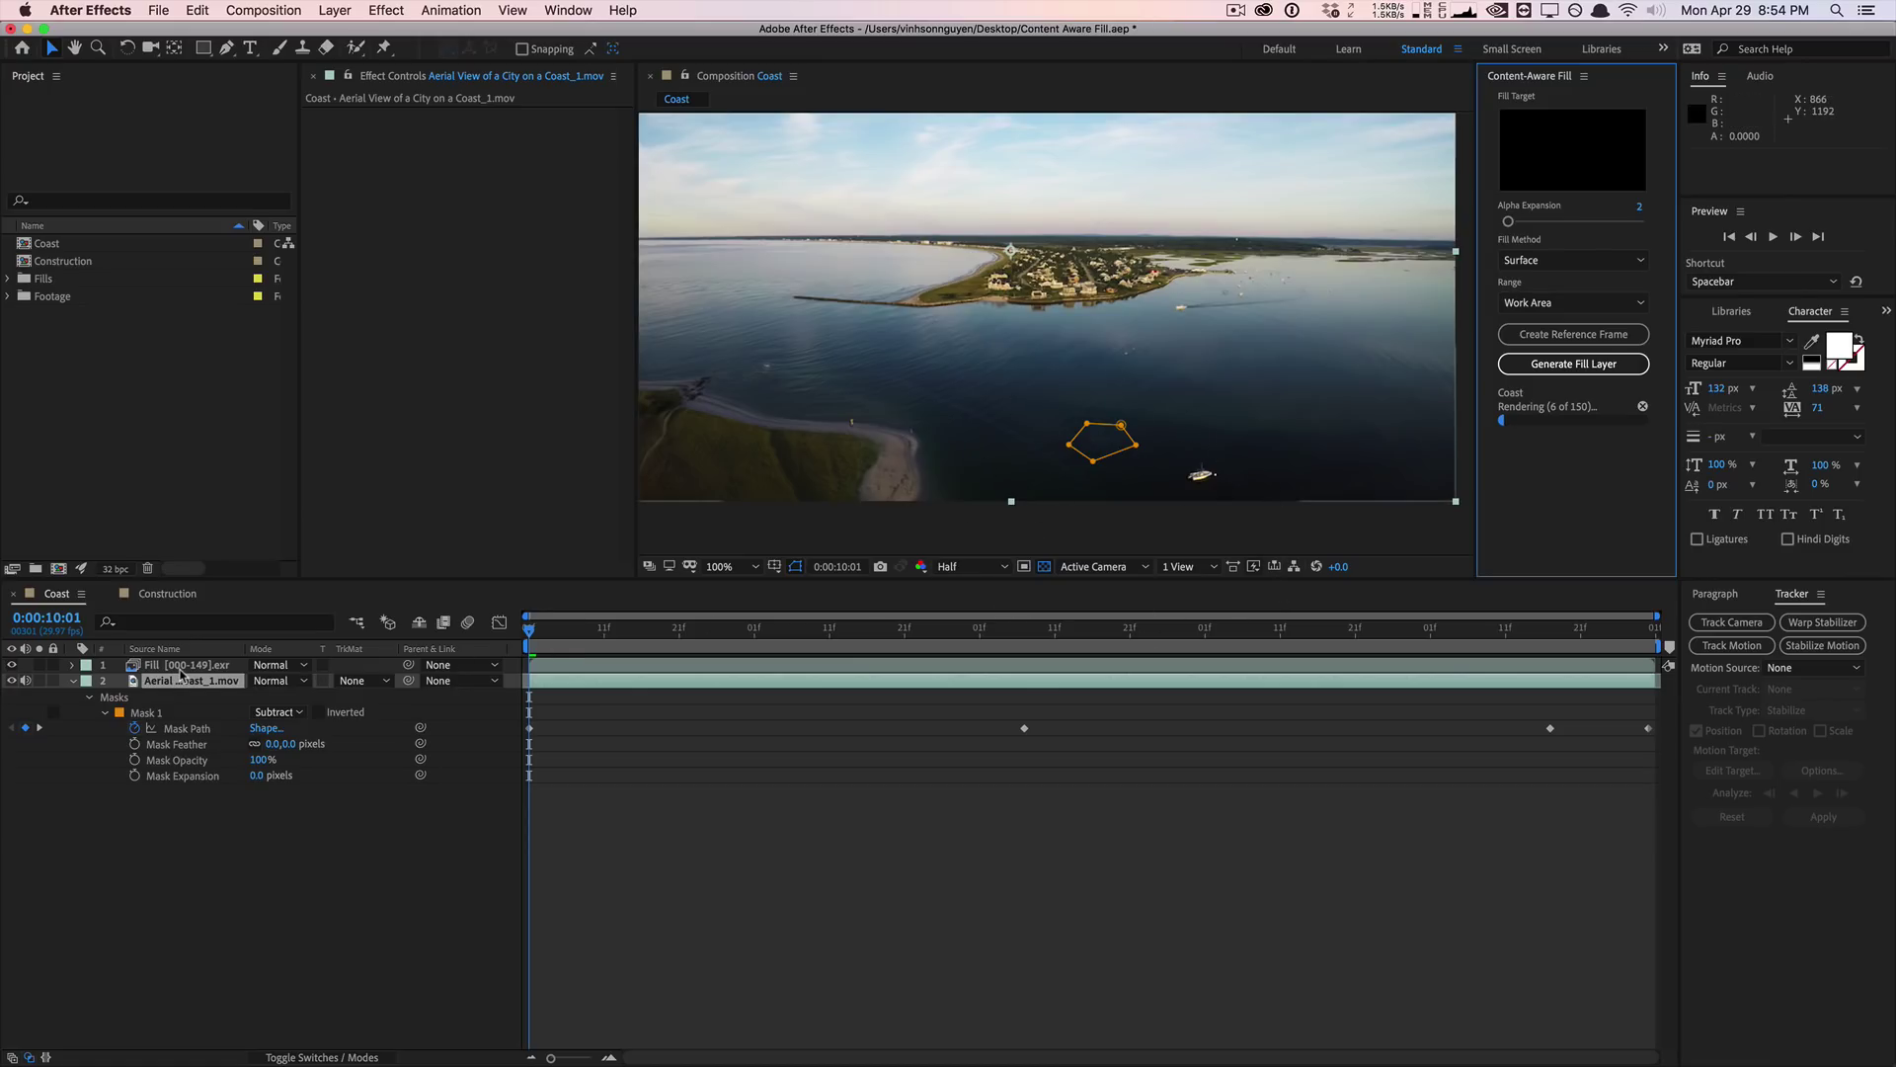
Step: After rendering finishes, select the Fill [000-149].exr layer in the timeline
left_click(178, 667)
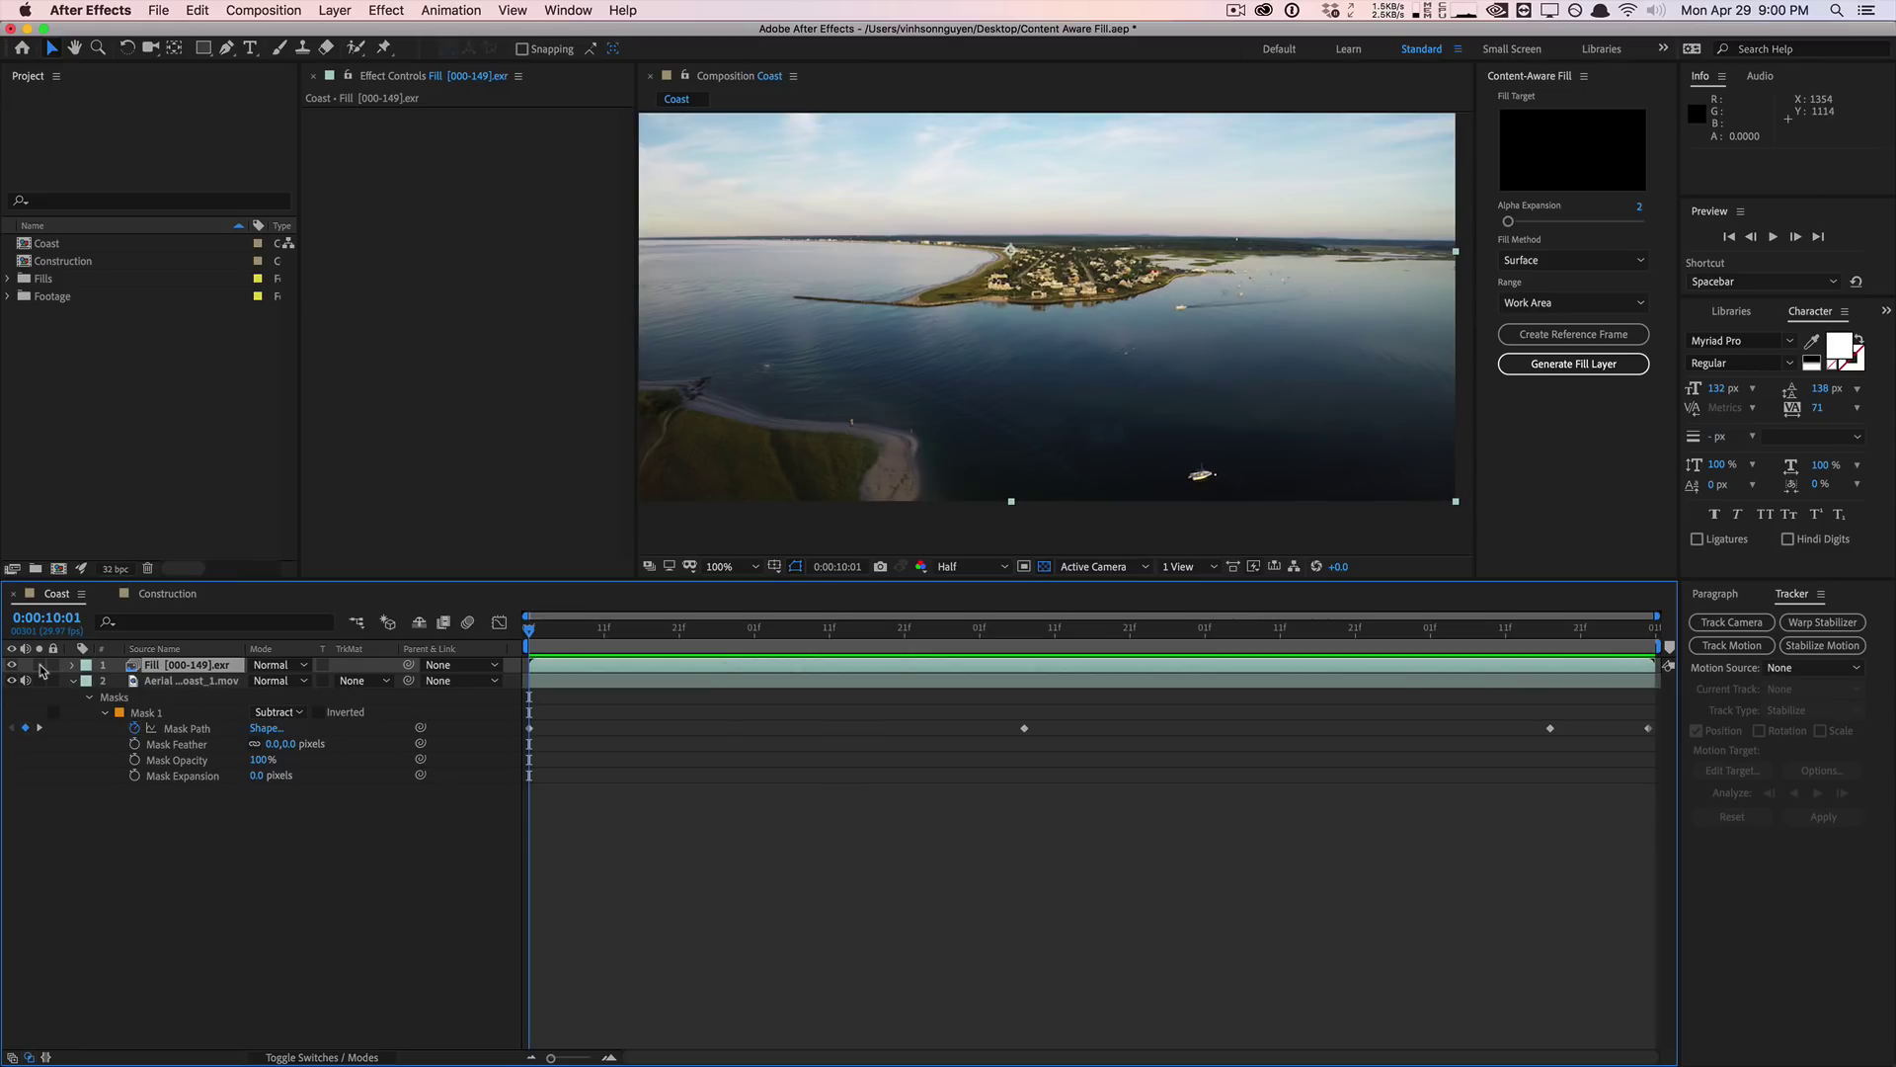
left_click(39, 665)
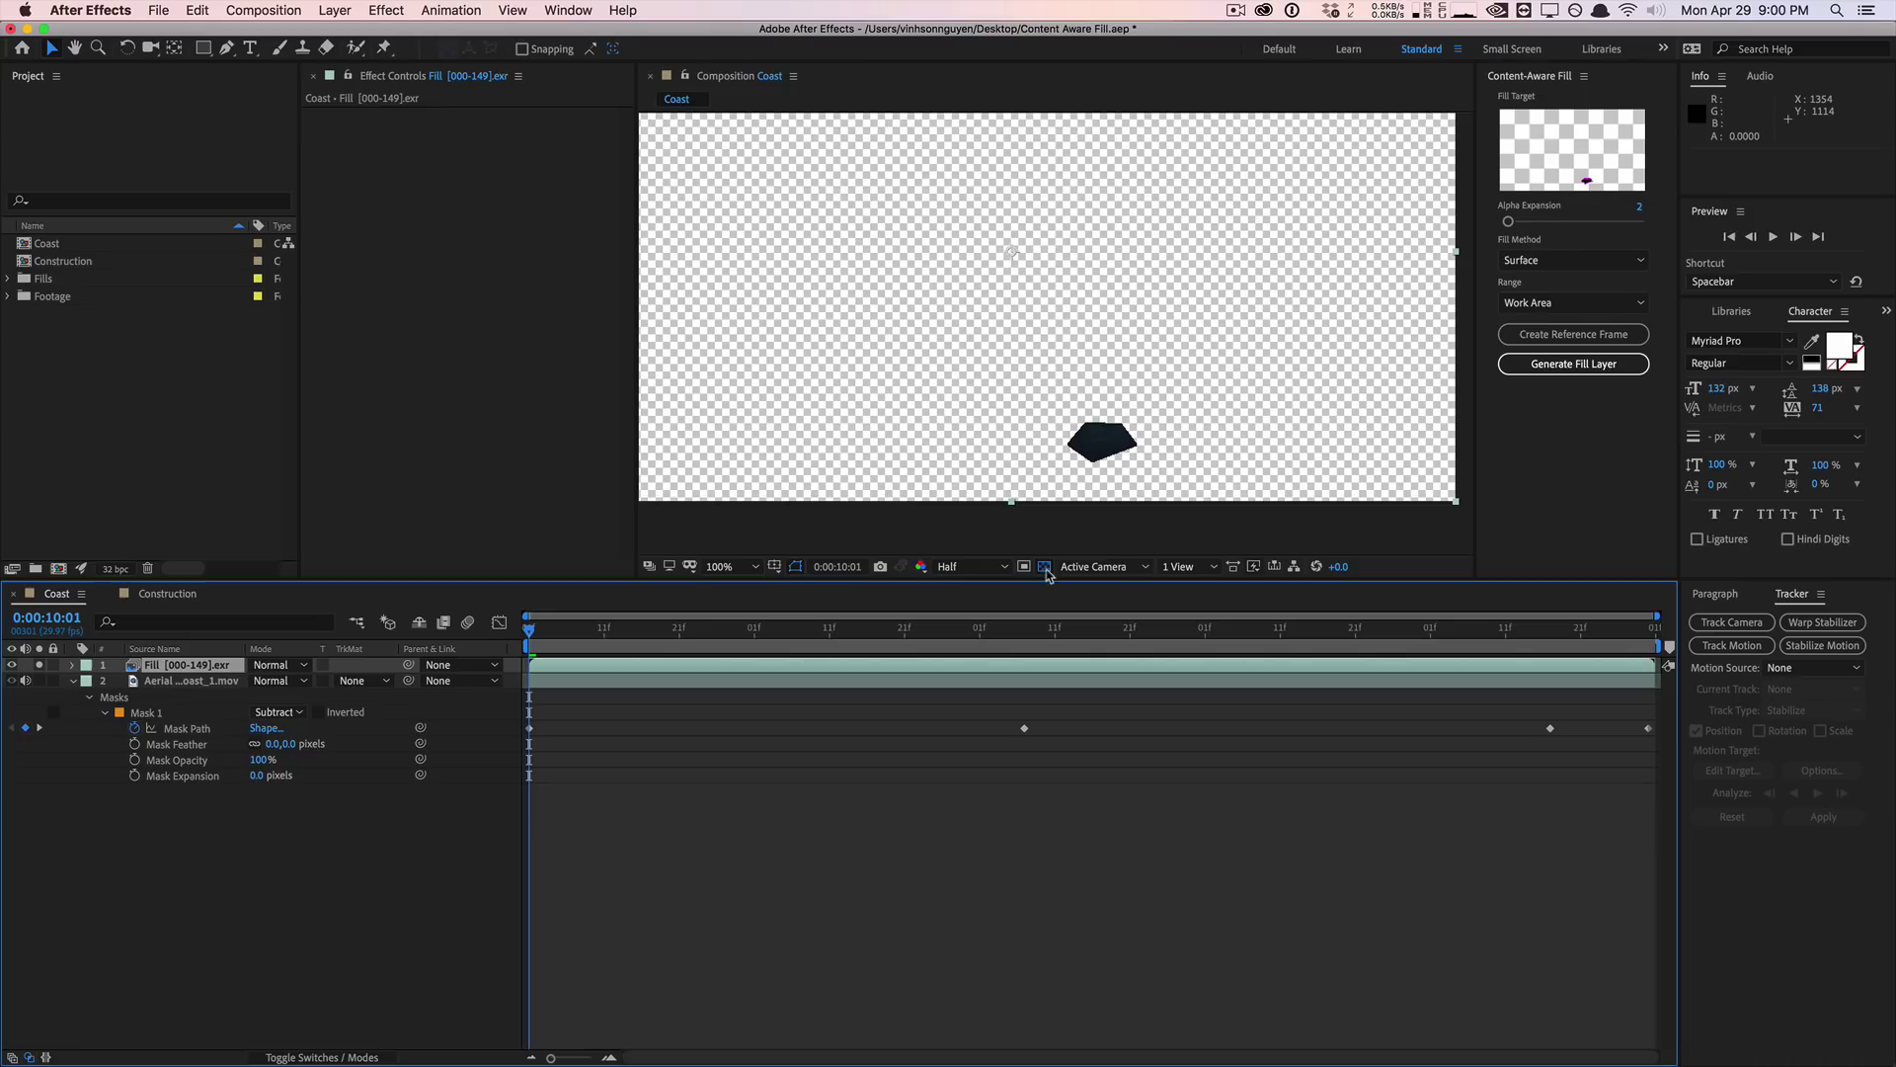
key("space")
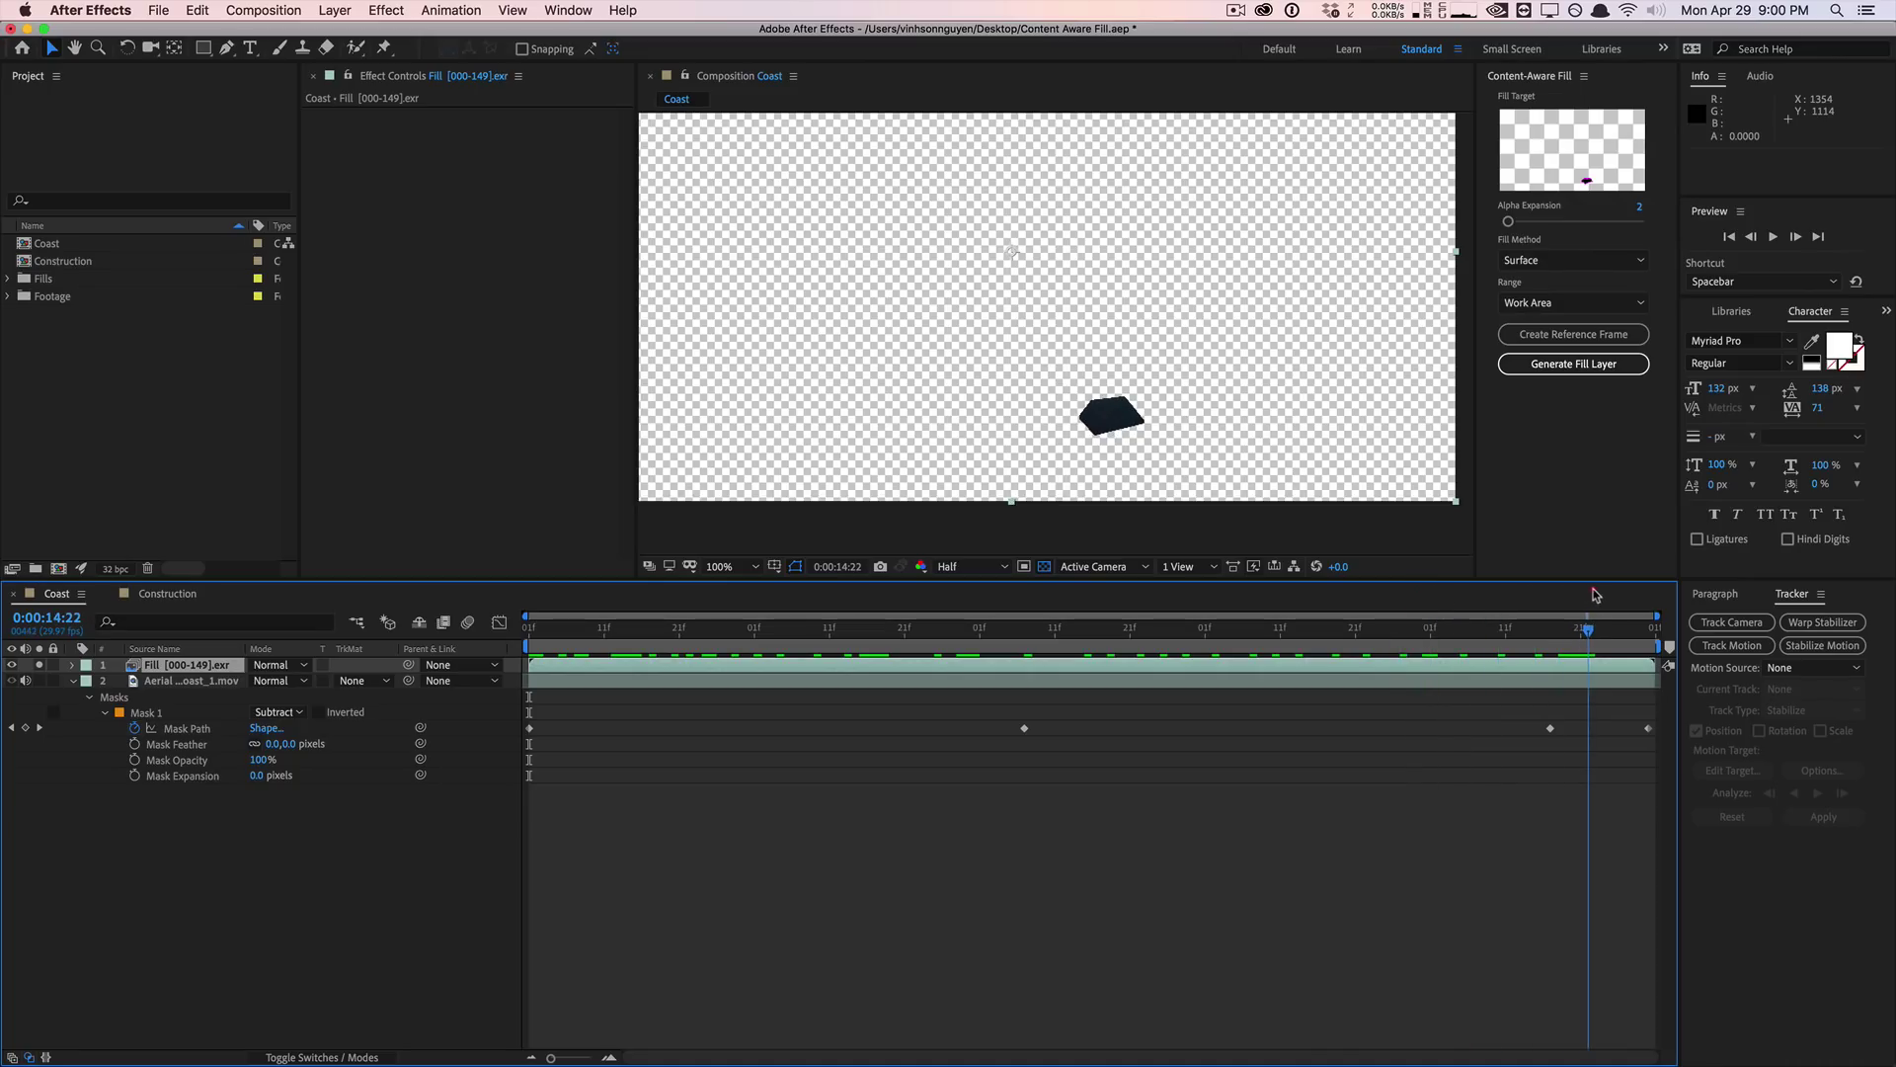
left_click_drag(1618, 621, 821, 613)
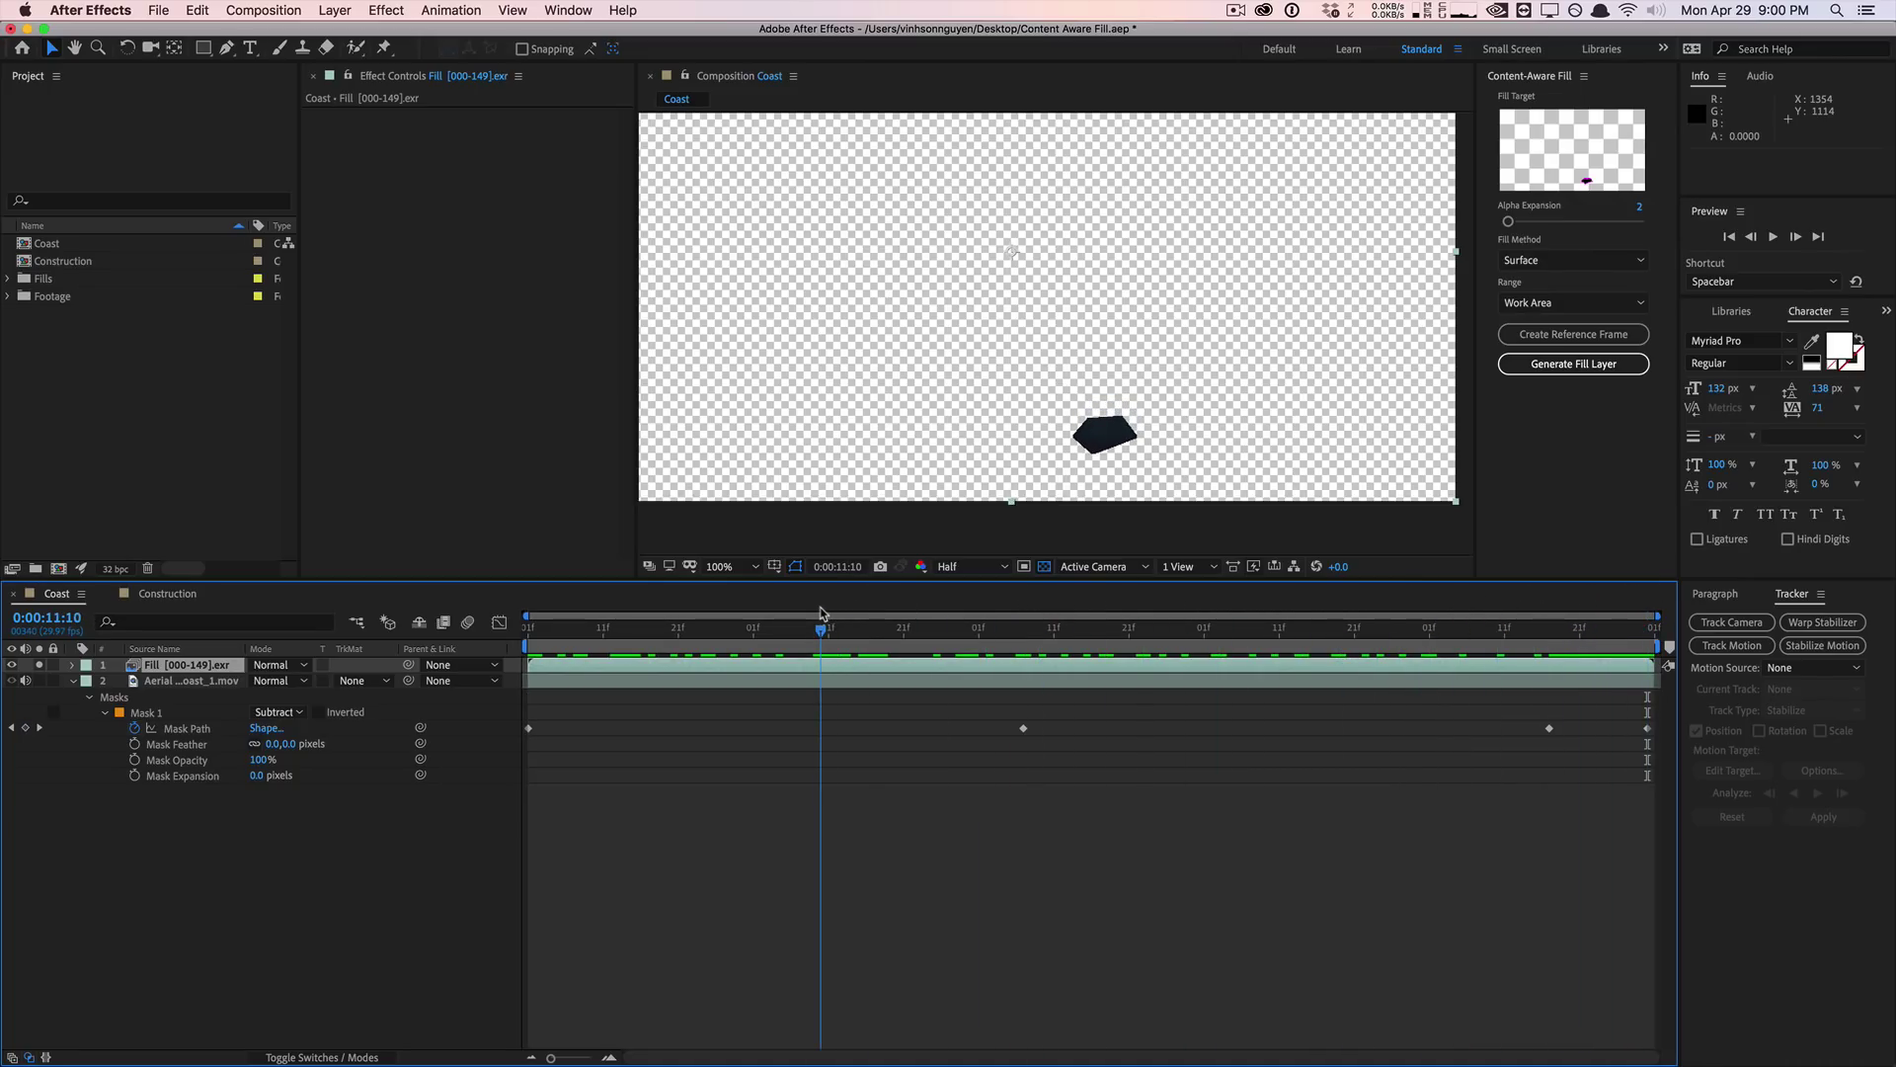
left_click(40, 665)
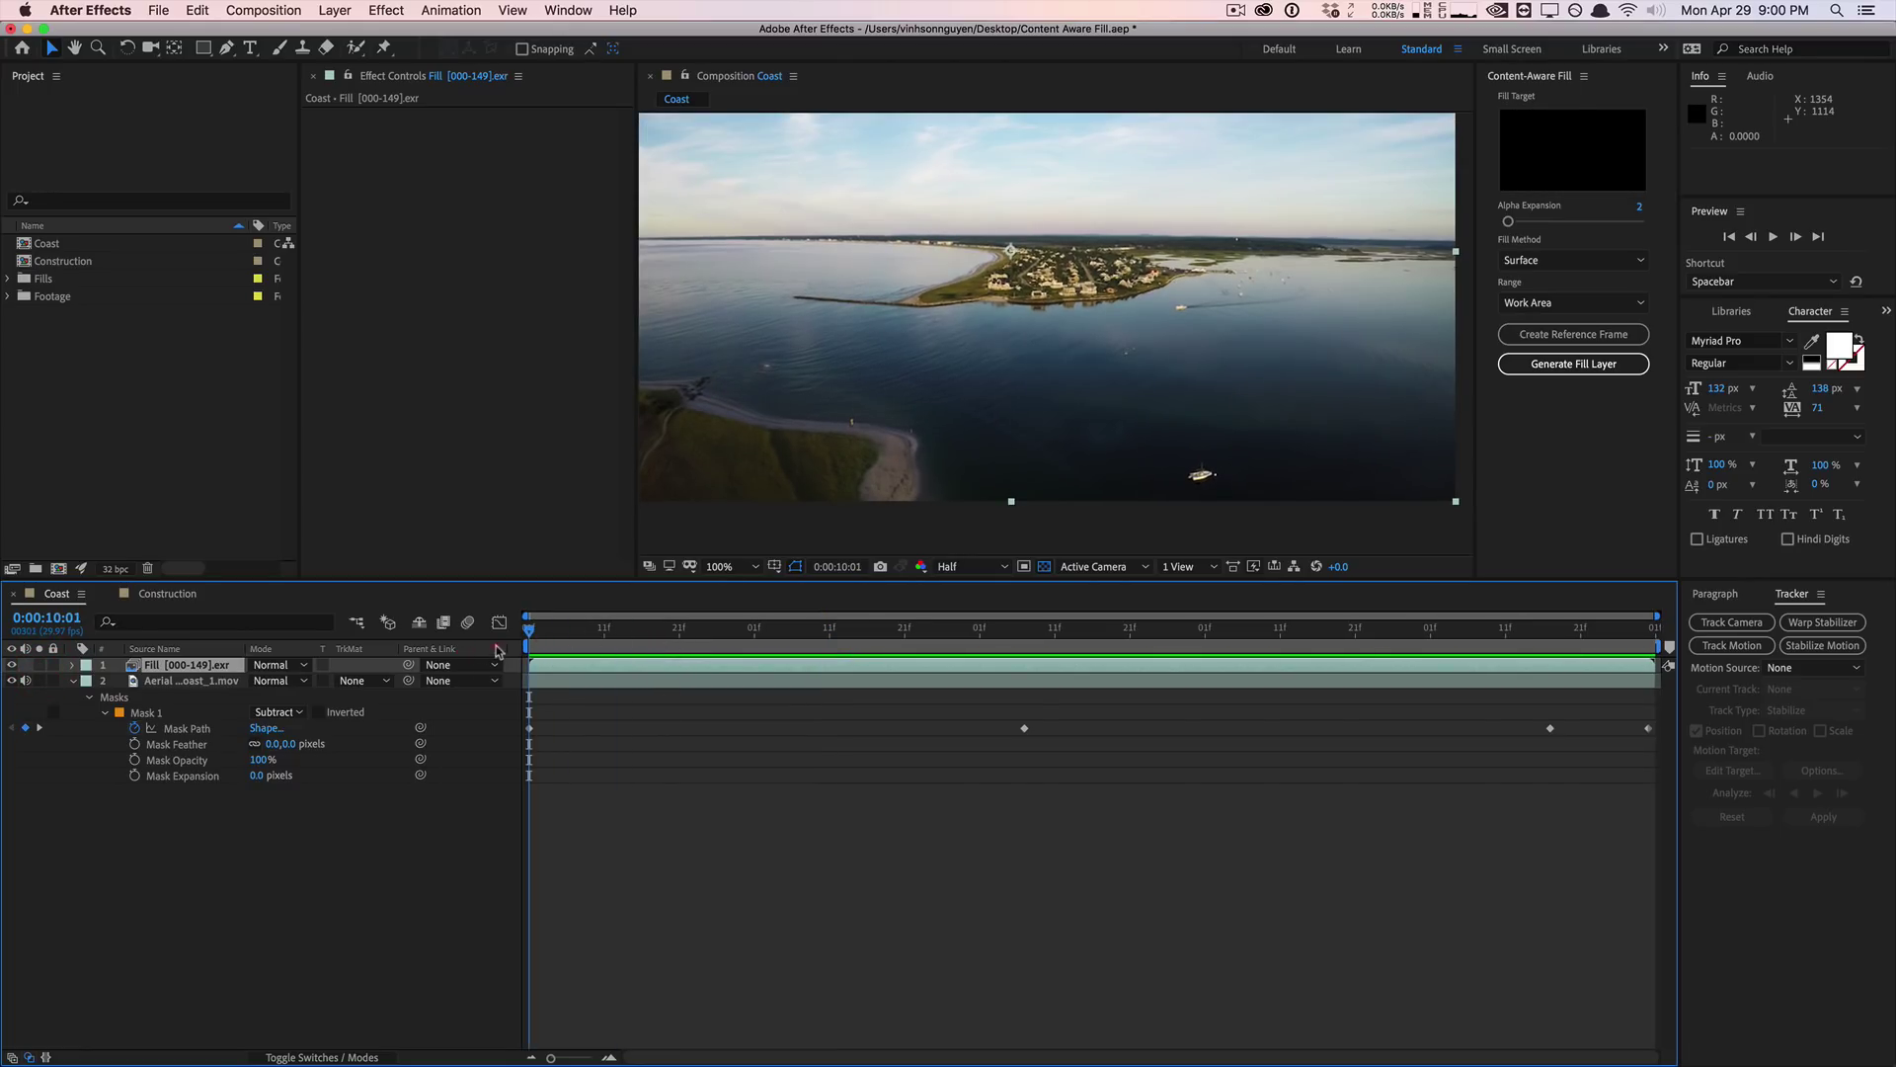
left_click_drag(821, 616, 901, 616)
key("space")
left_click(529, 619)
key("space")
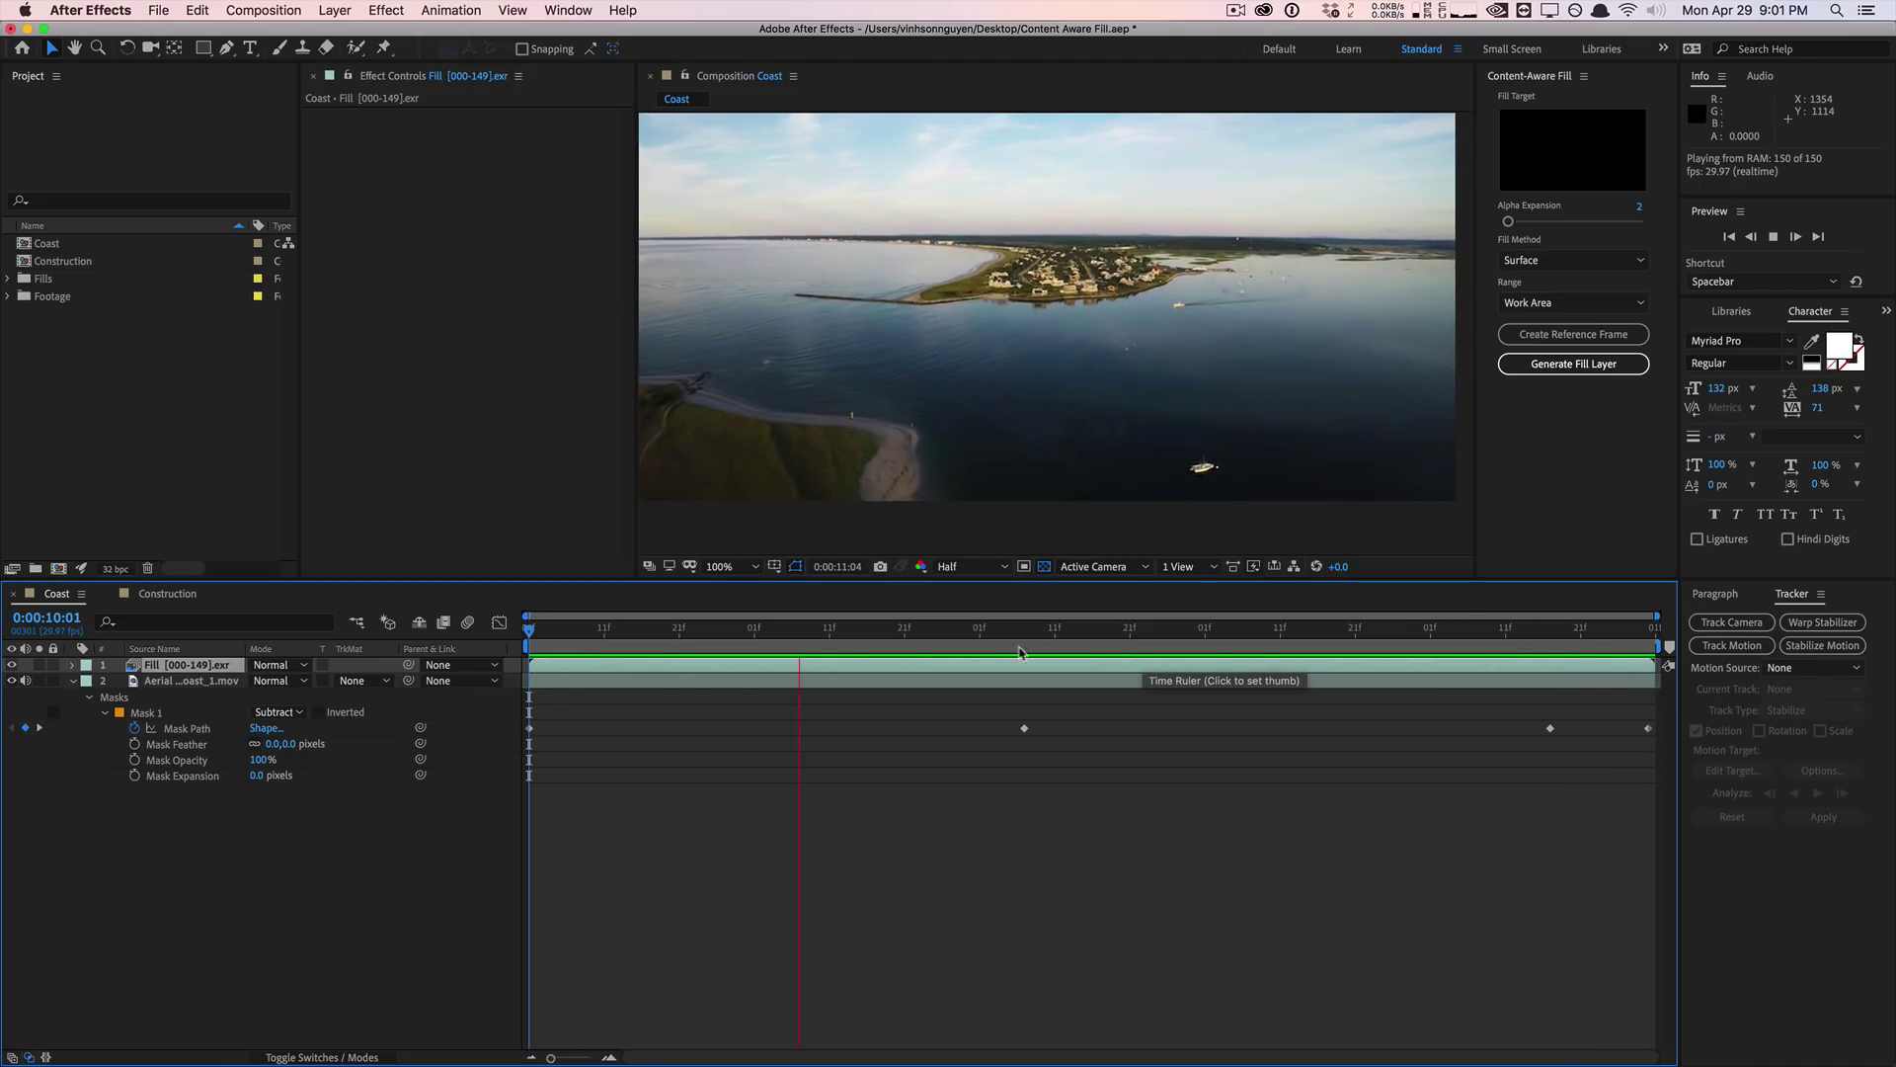
key("space")
left_click(799, 632)
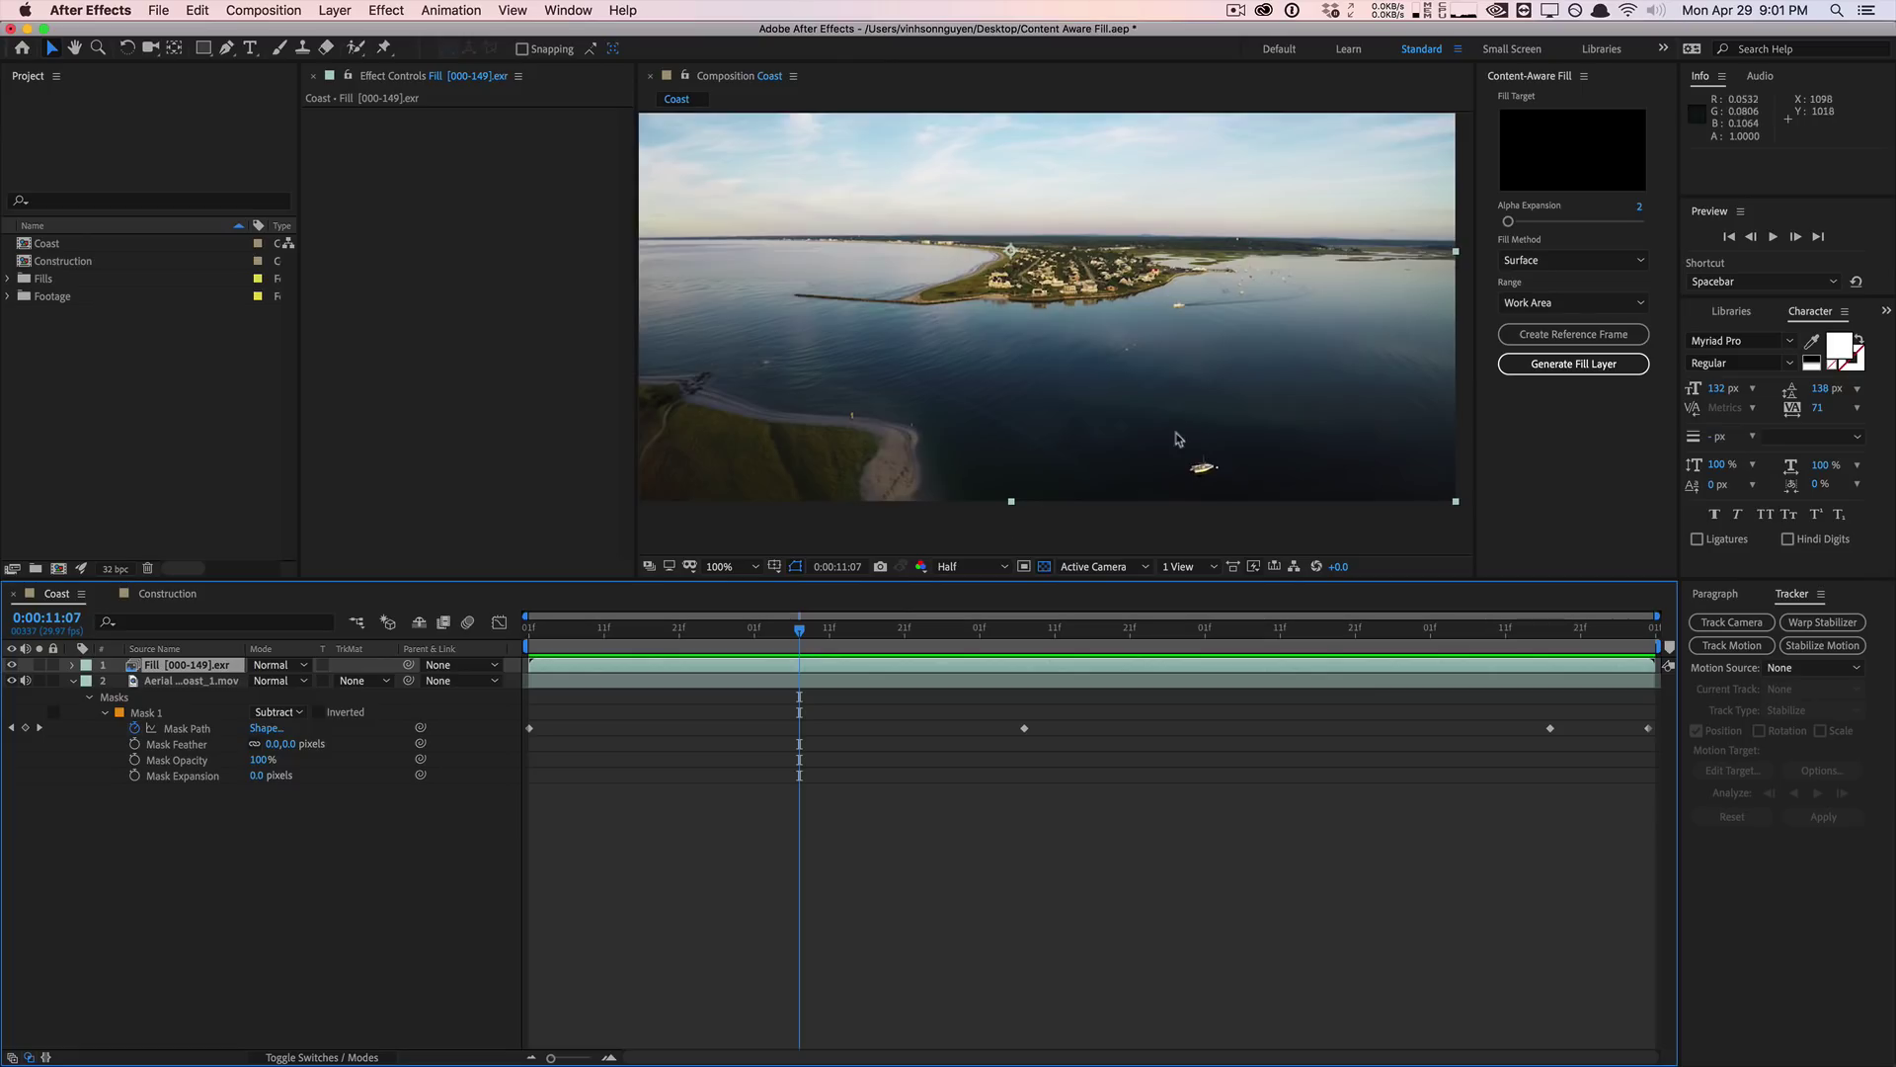
left_click(1537, 261)
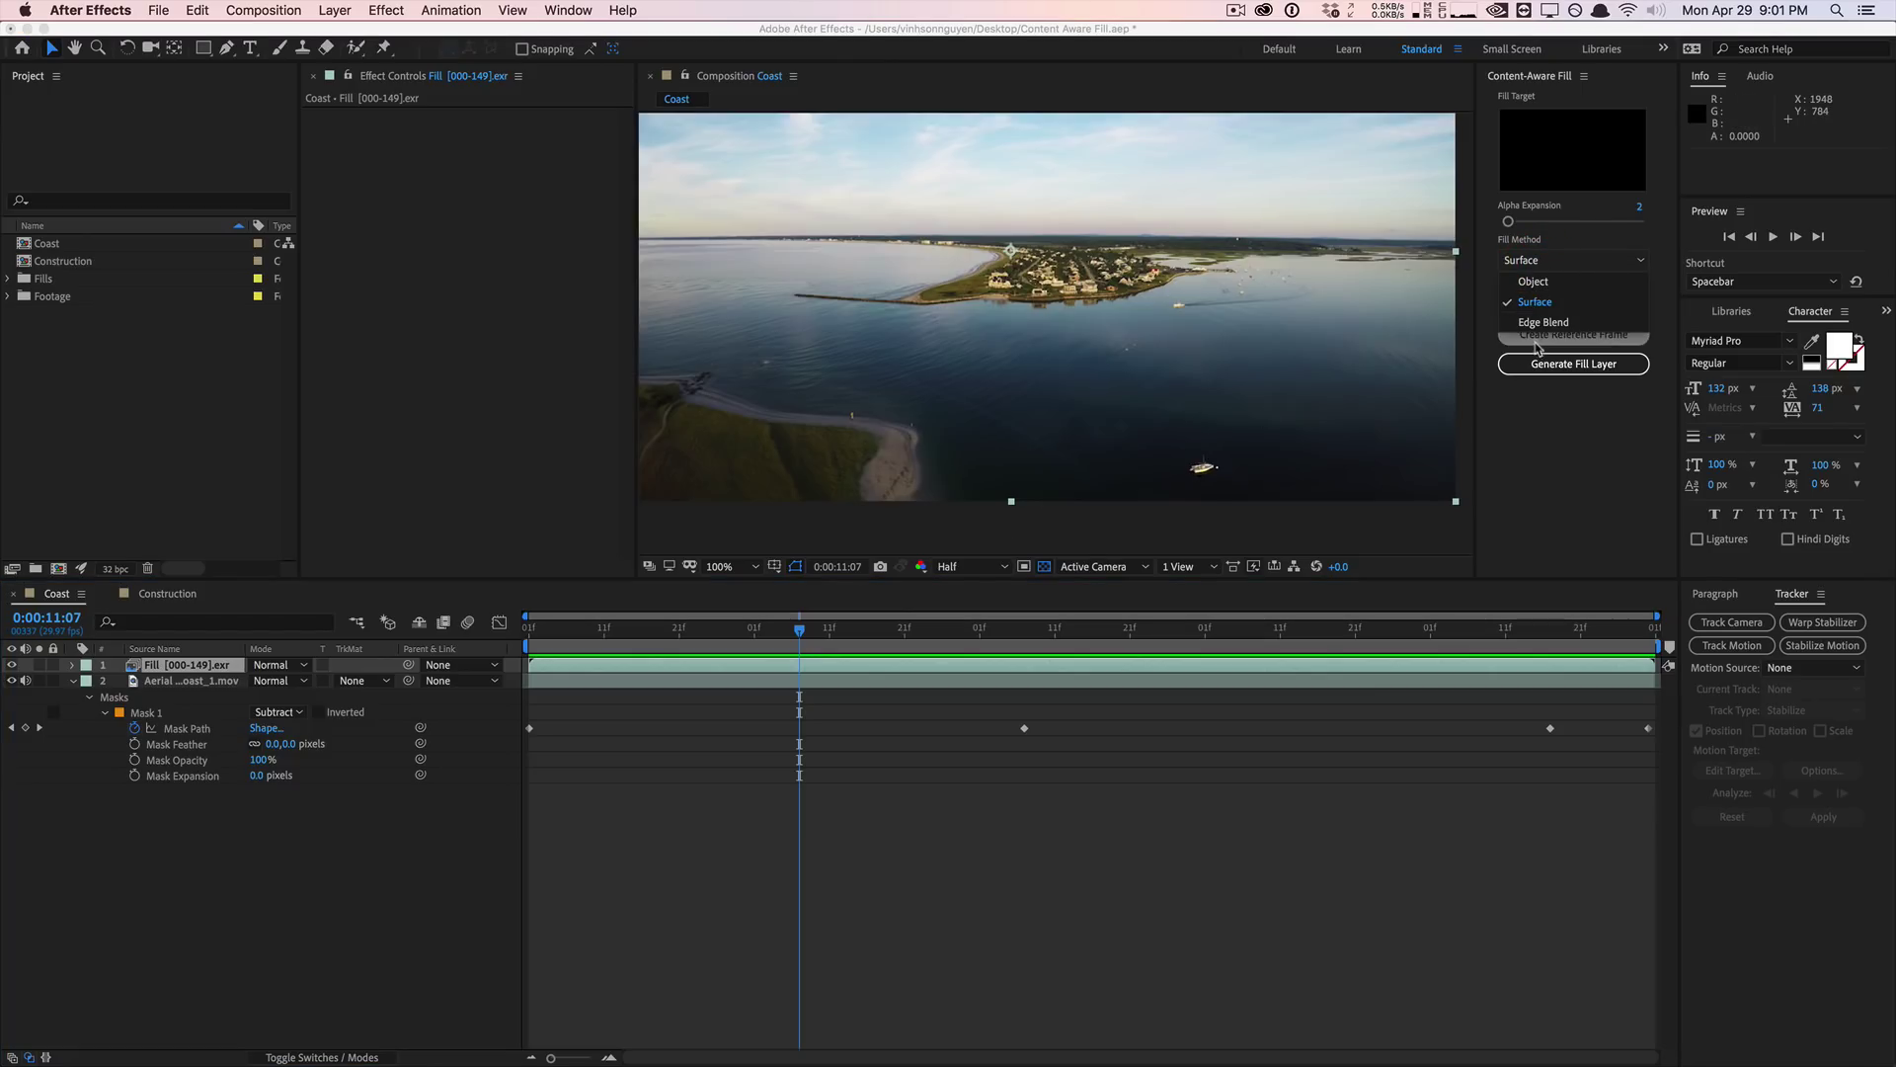
left_click(1536, 489)
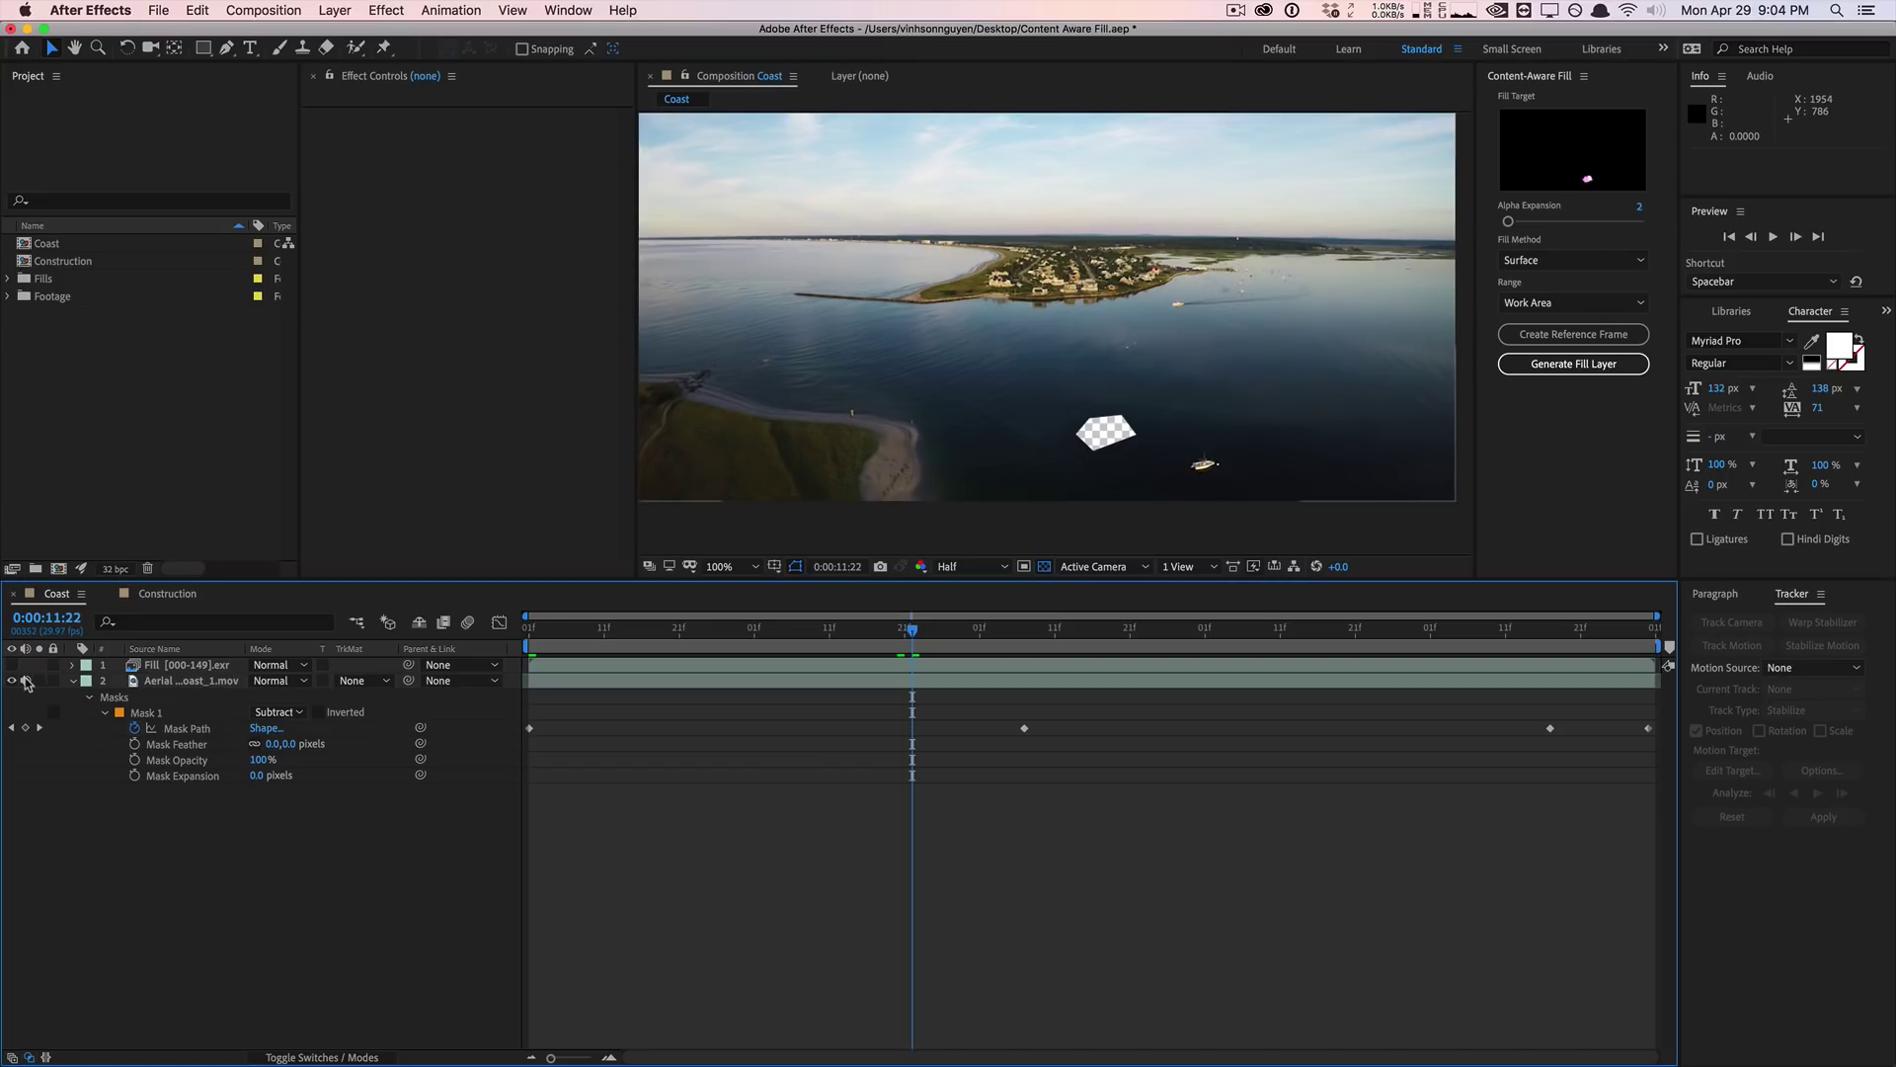
Step: Set Mask 1 back to None, reselect the coast layer, and create a Photoshop reference frame
left_click(147, 713)
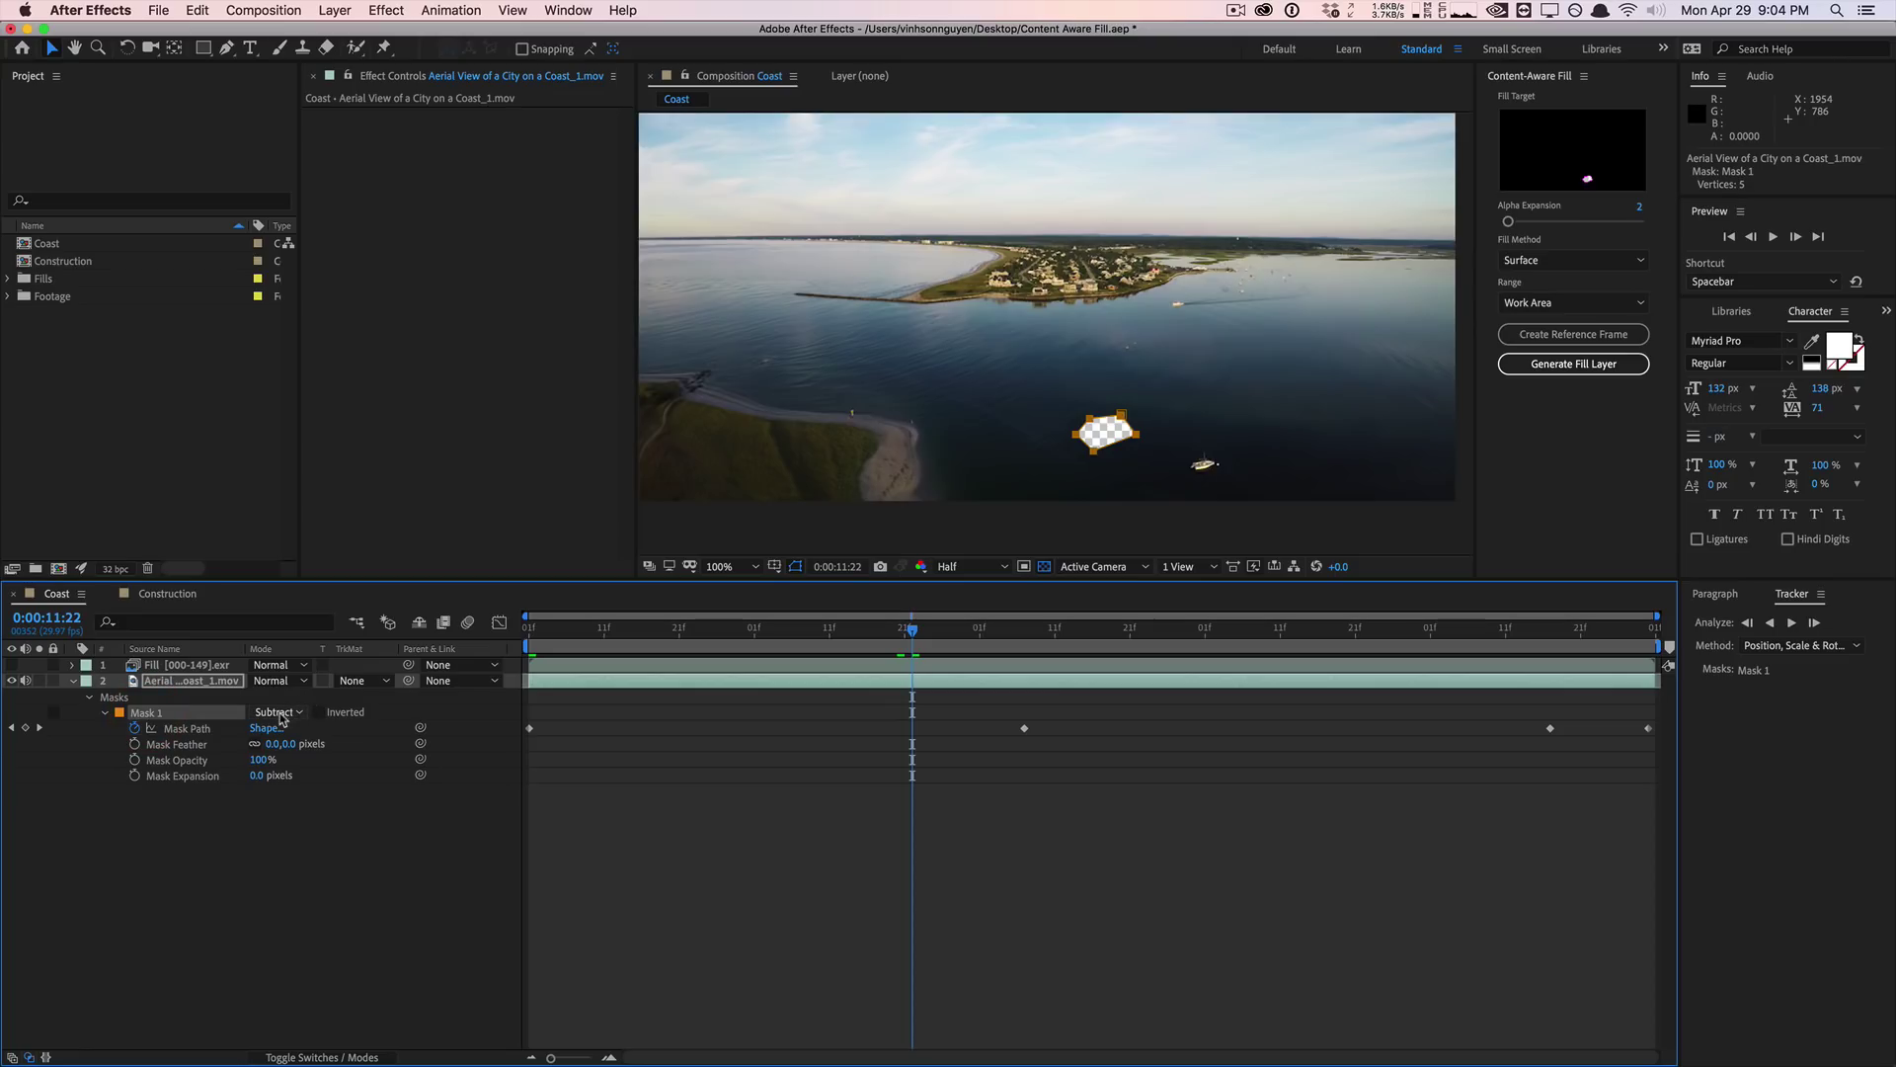
left_click(278, 713)
left_click(271, 724)
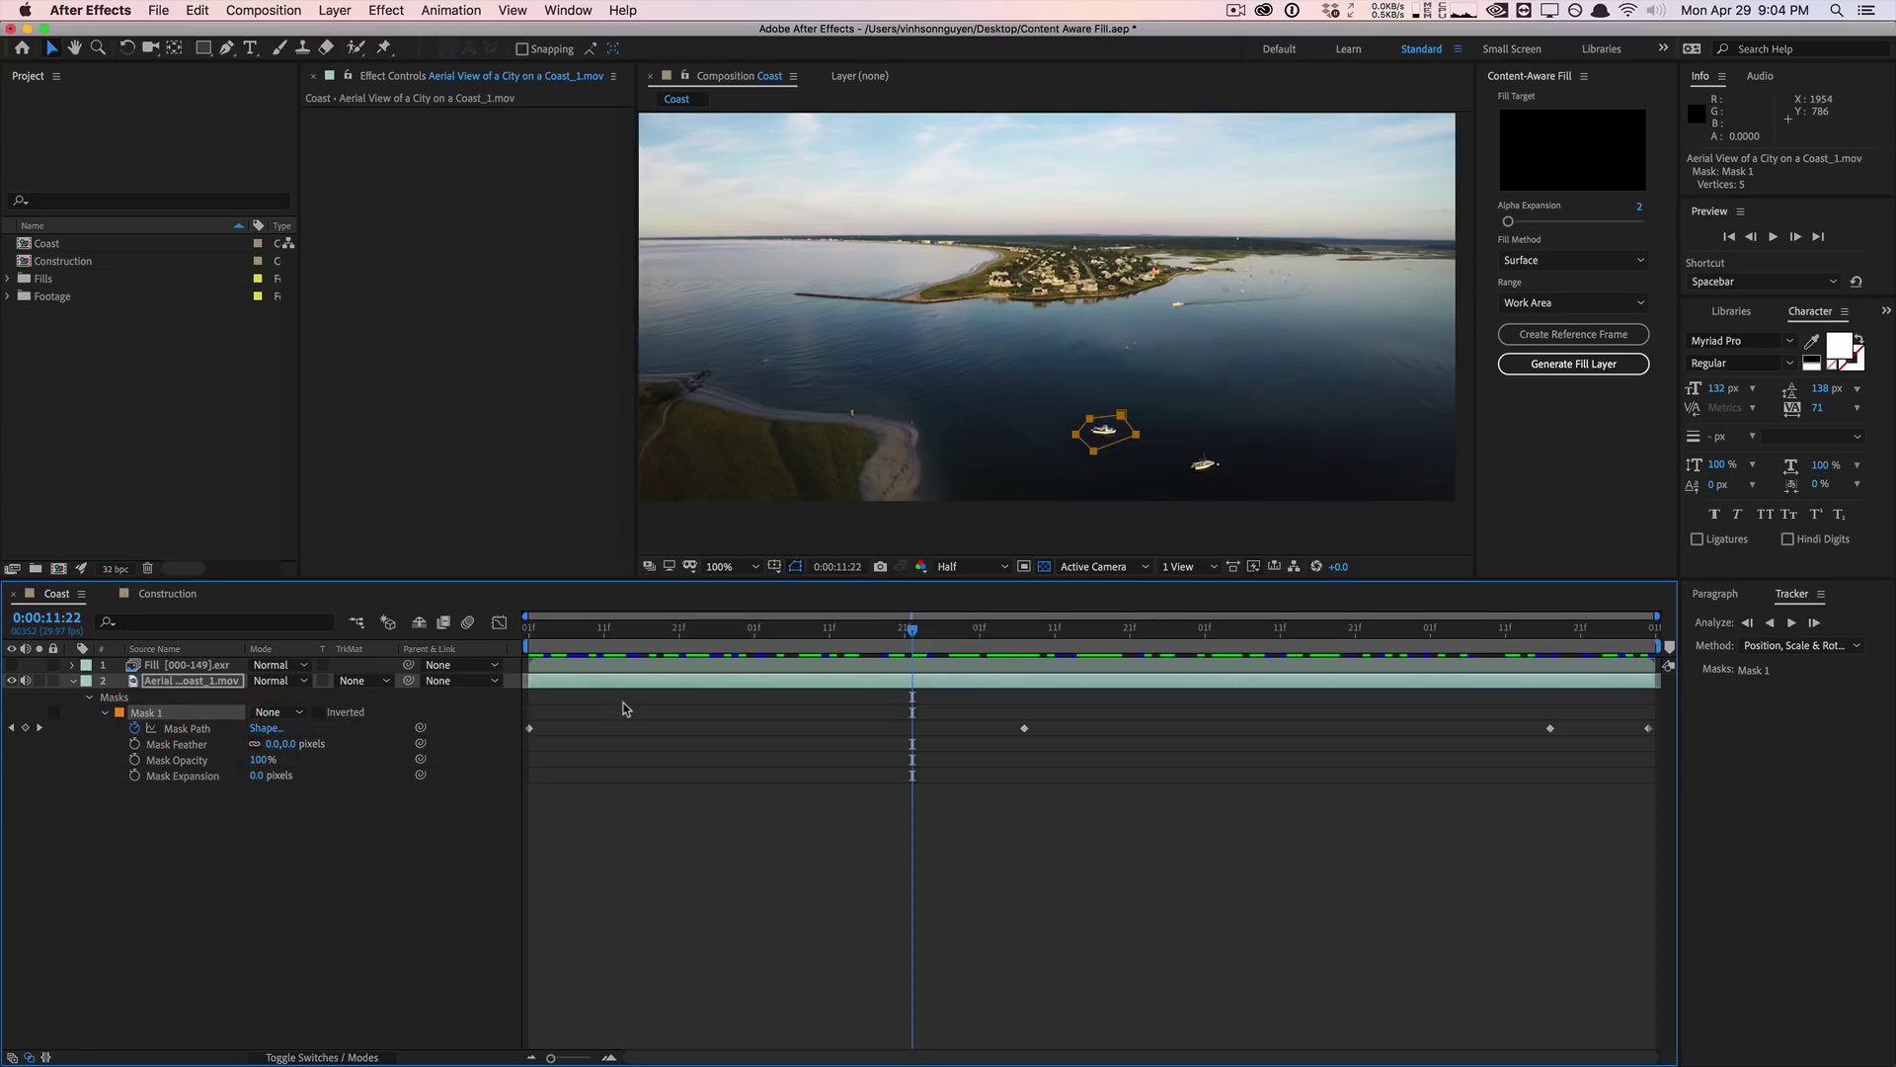
left_click(401, 869)
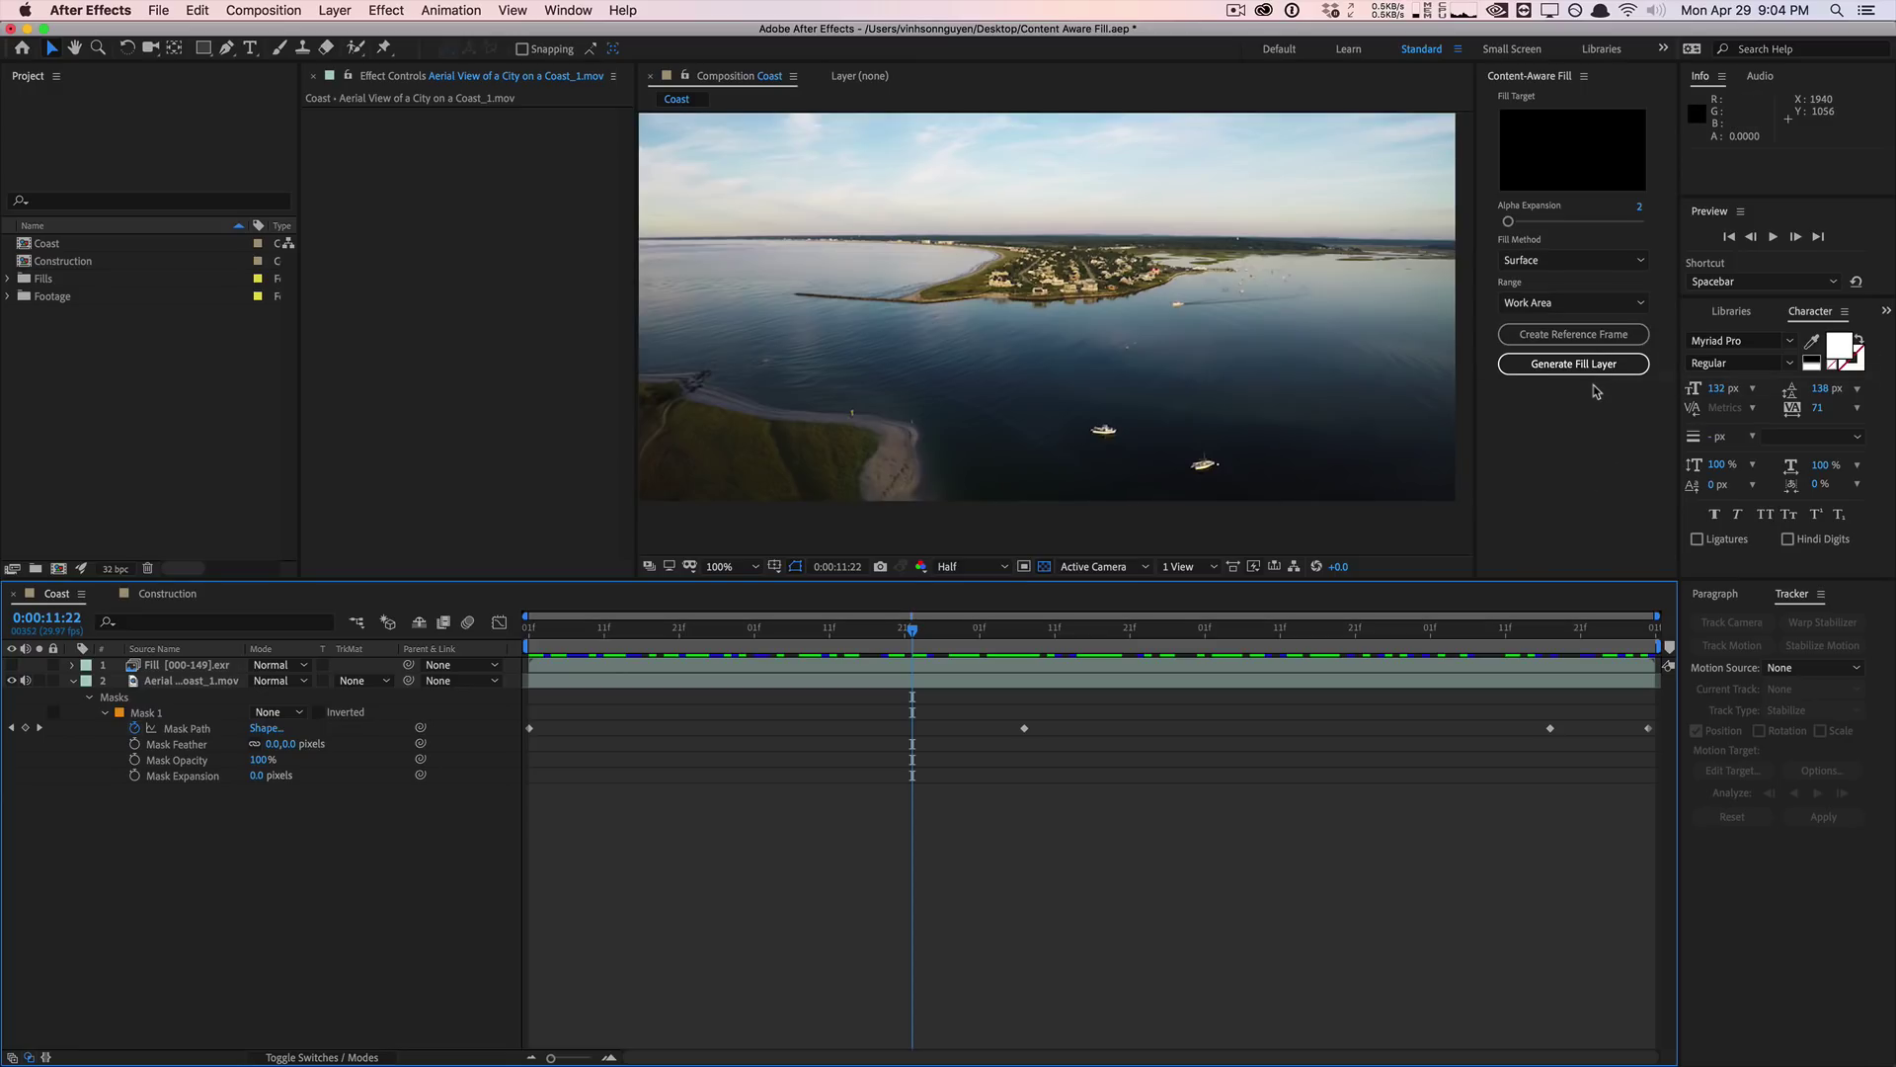
left_click(194, 682)
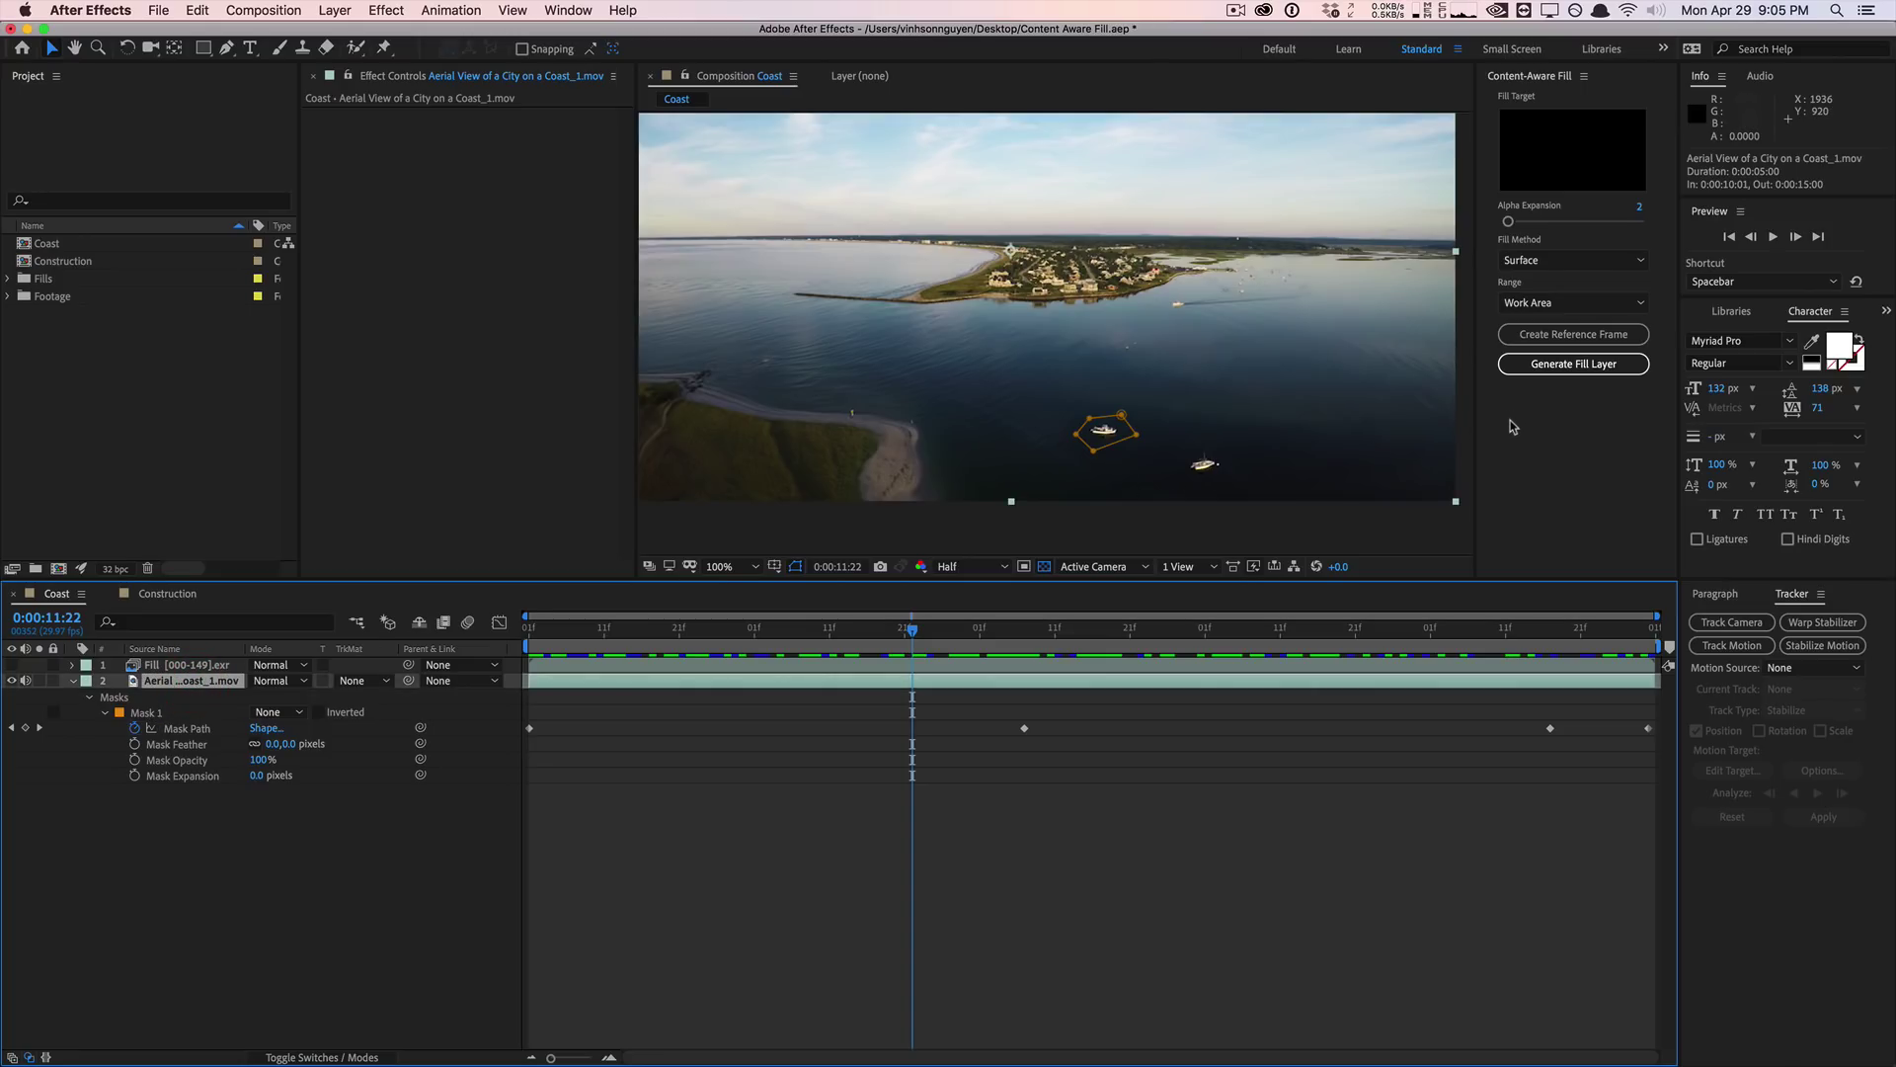
left_click(1577, 335)
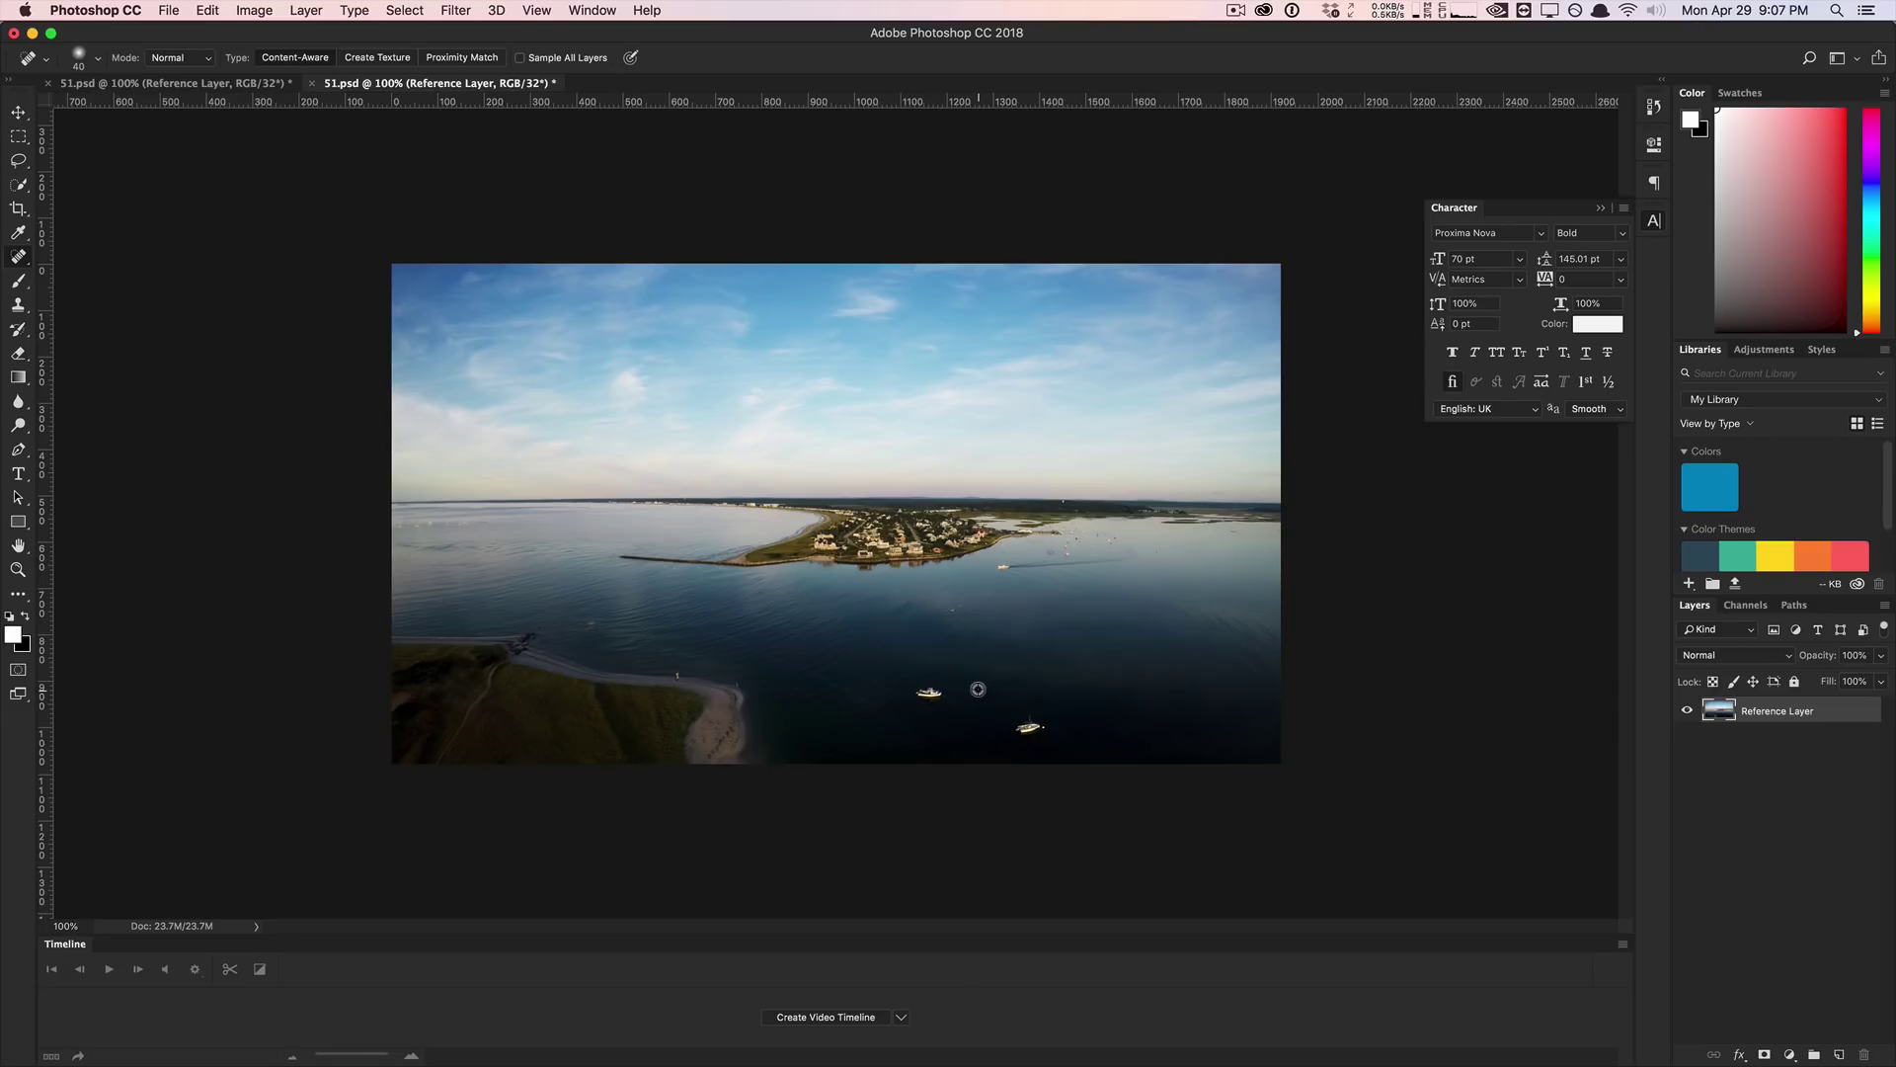
Step: Zoom in on the moored boats and clone-stamp clean water over the upper boat
scroll(974, 688, "up", 5)
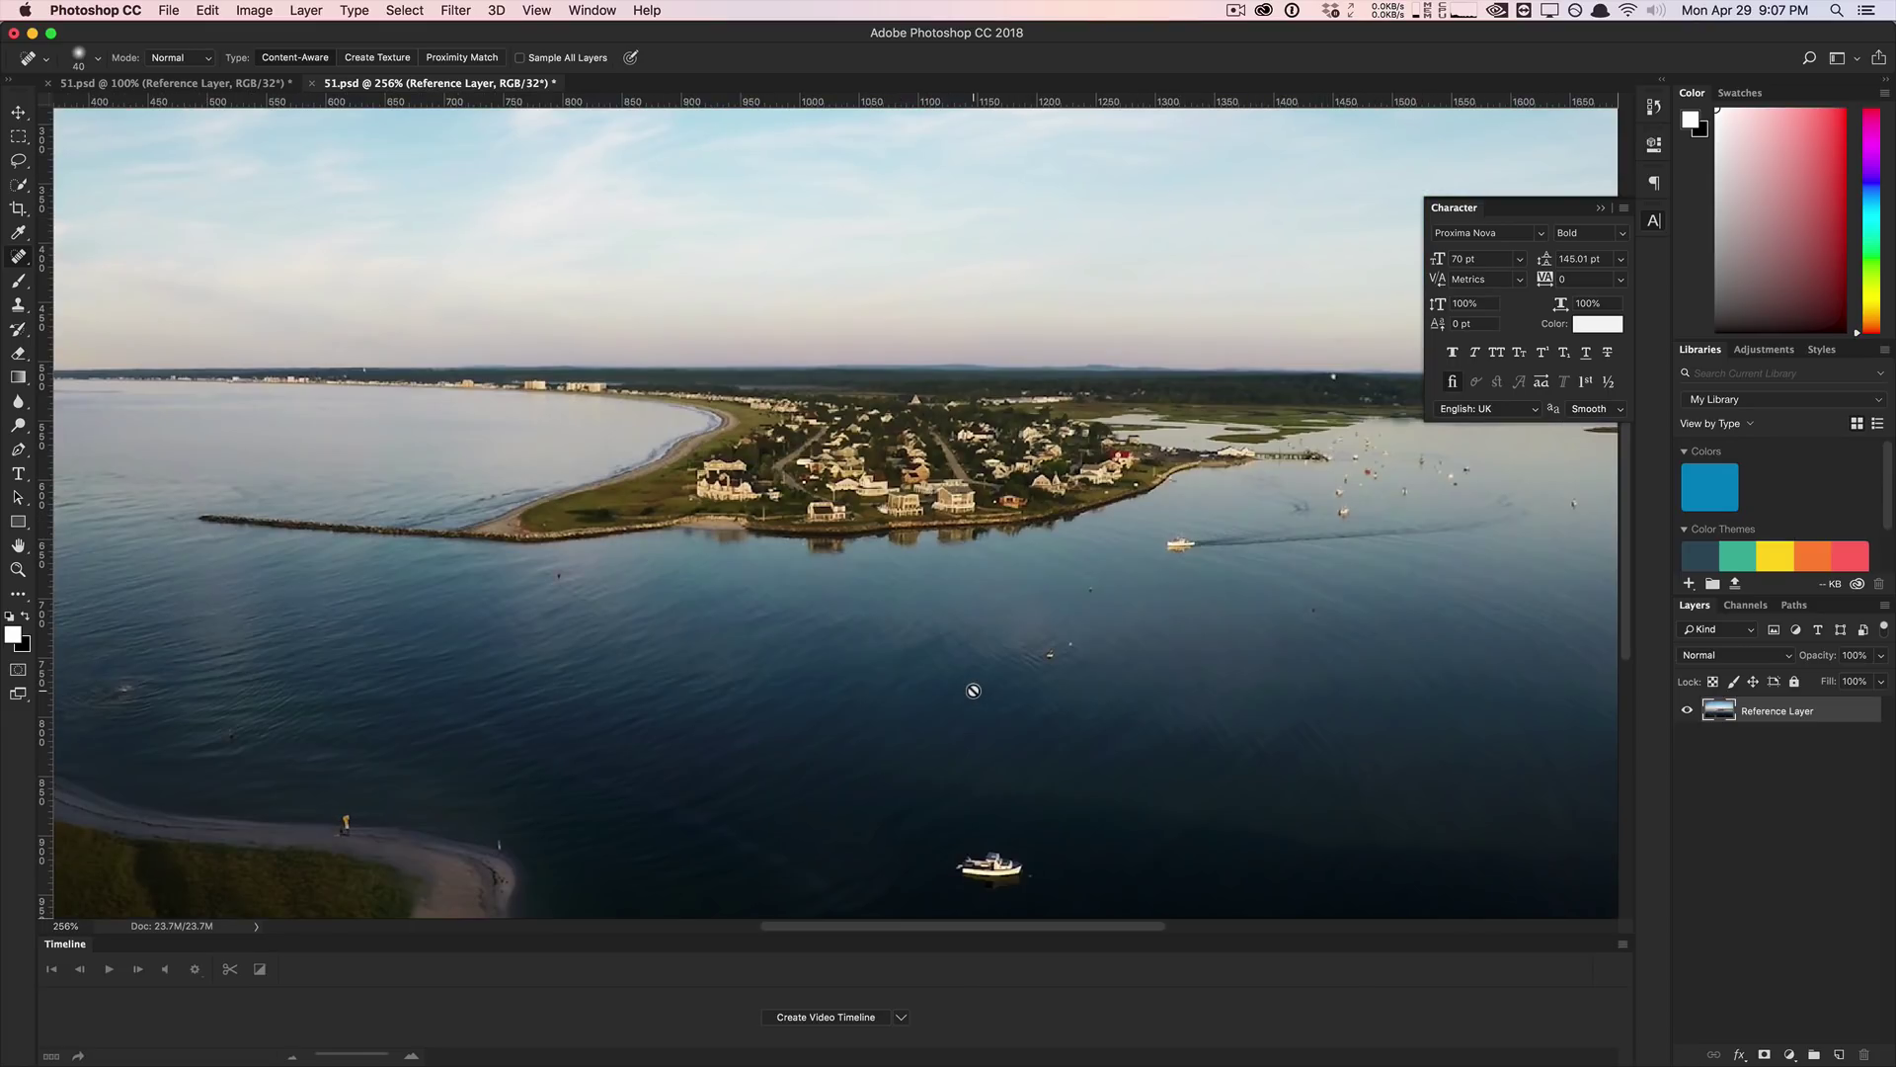
key("space")
left_click_drag(961, 720, 939, 608)
scroll(941, 617, "up", 3)
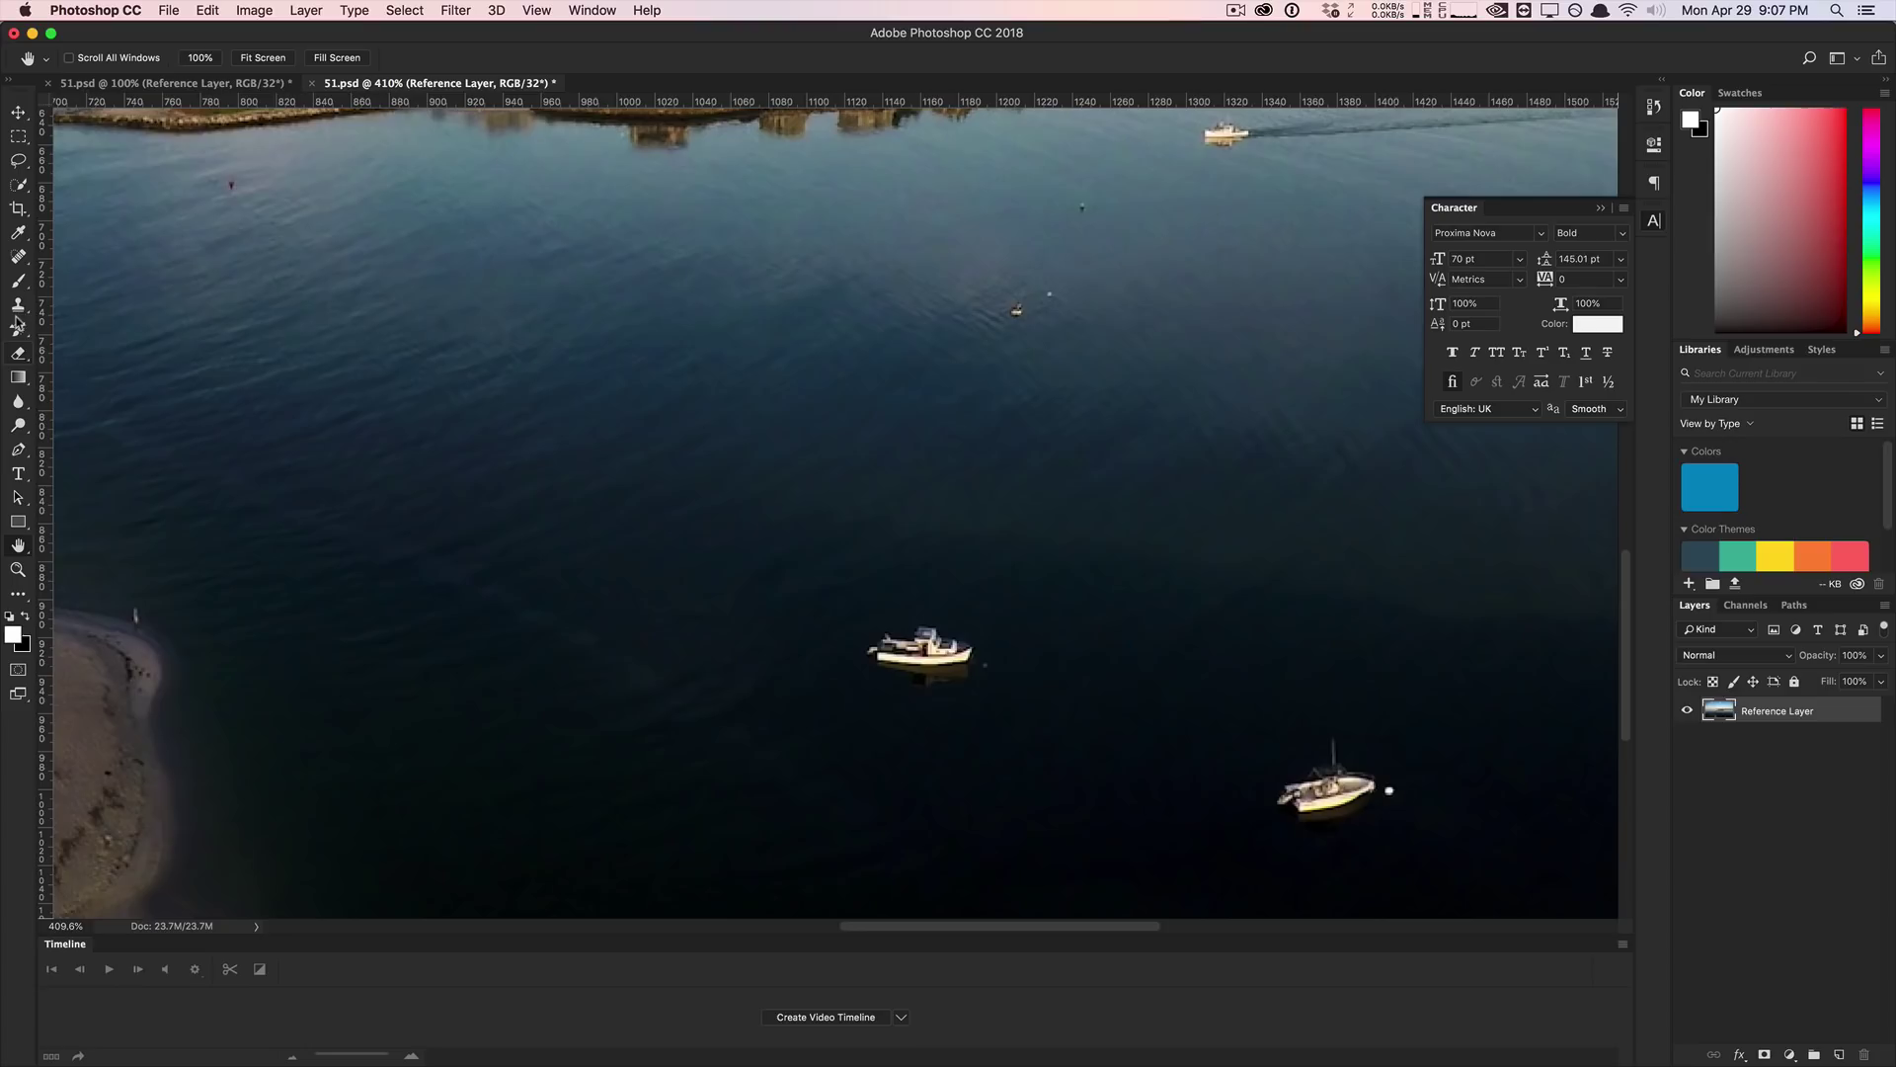
left_click(18, 306)
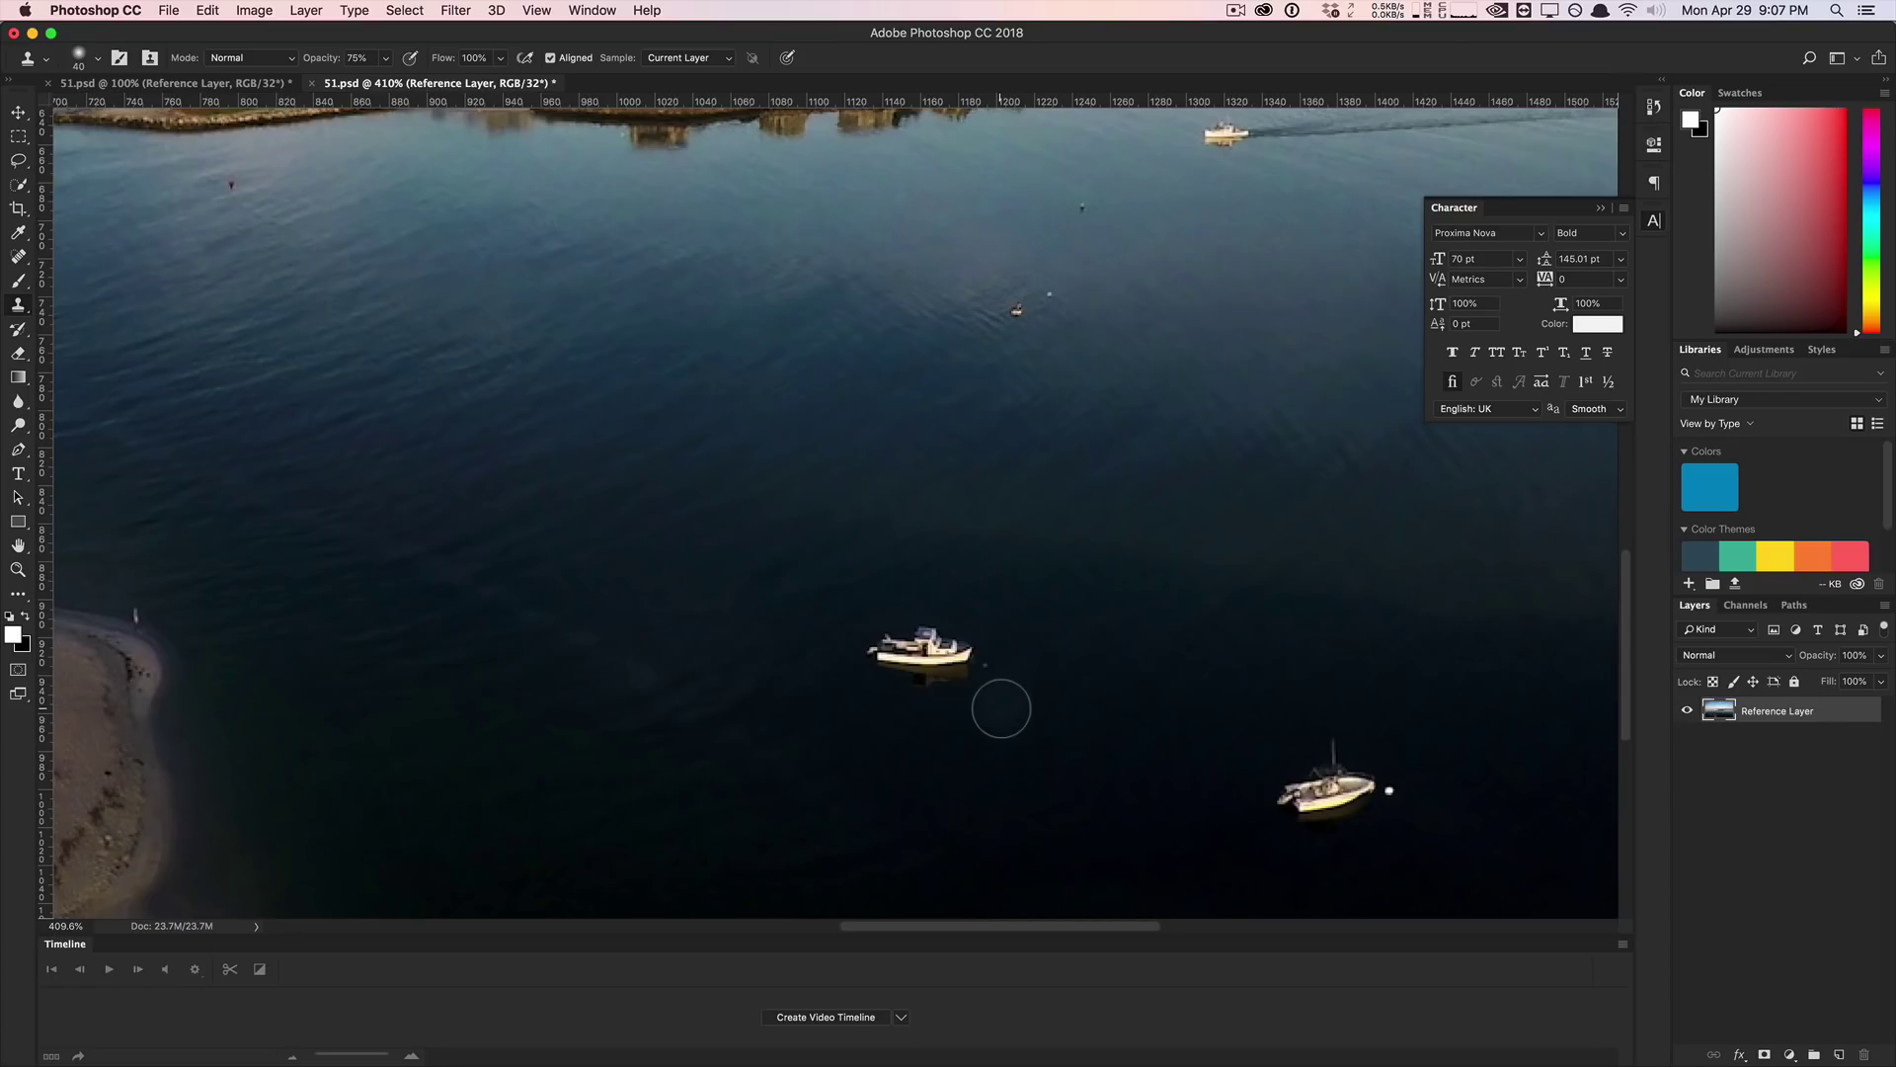
left_click(1085, 736, "alt")
mouse_move(978, 665)
left_mouse_down()
mouse_move(896, 654)
mouse_move(952, 650)
mouse_move(929, 655)
mouse_move(1022, 600)
mouse_move(971, 606)
mouse_move(788, 719)
mouse_move(832, 676)
mouse_move(786, 698)
mouse_move(817, 677)
mouse_move(735, 661)
mouse_move(758, 753)
mouse_move(769, 736)
mouse_move(728, 710)
mouse_move(749, 635)
mouse_move(969, 639)
left_mouse_up()
left_click(757, 755, "alt")
left_click(1037, 605, "alt")
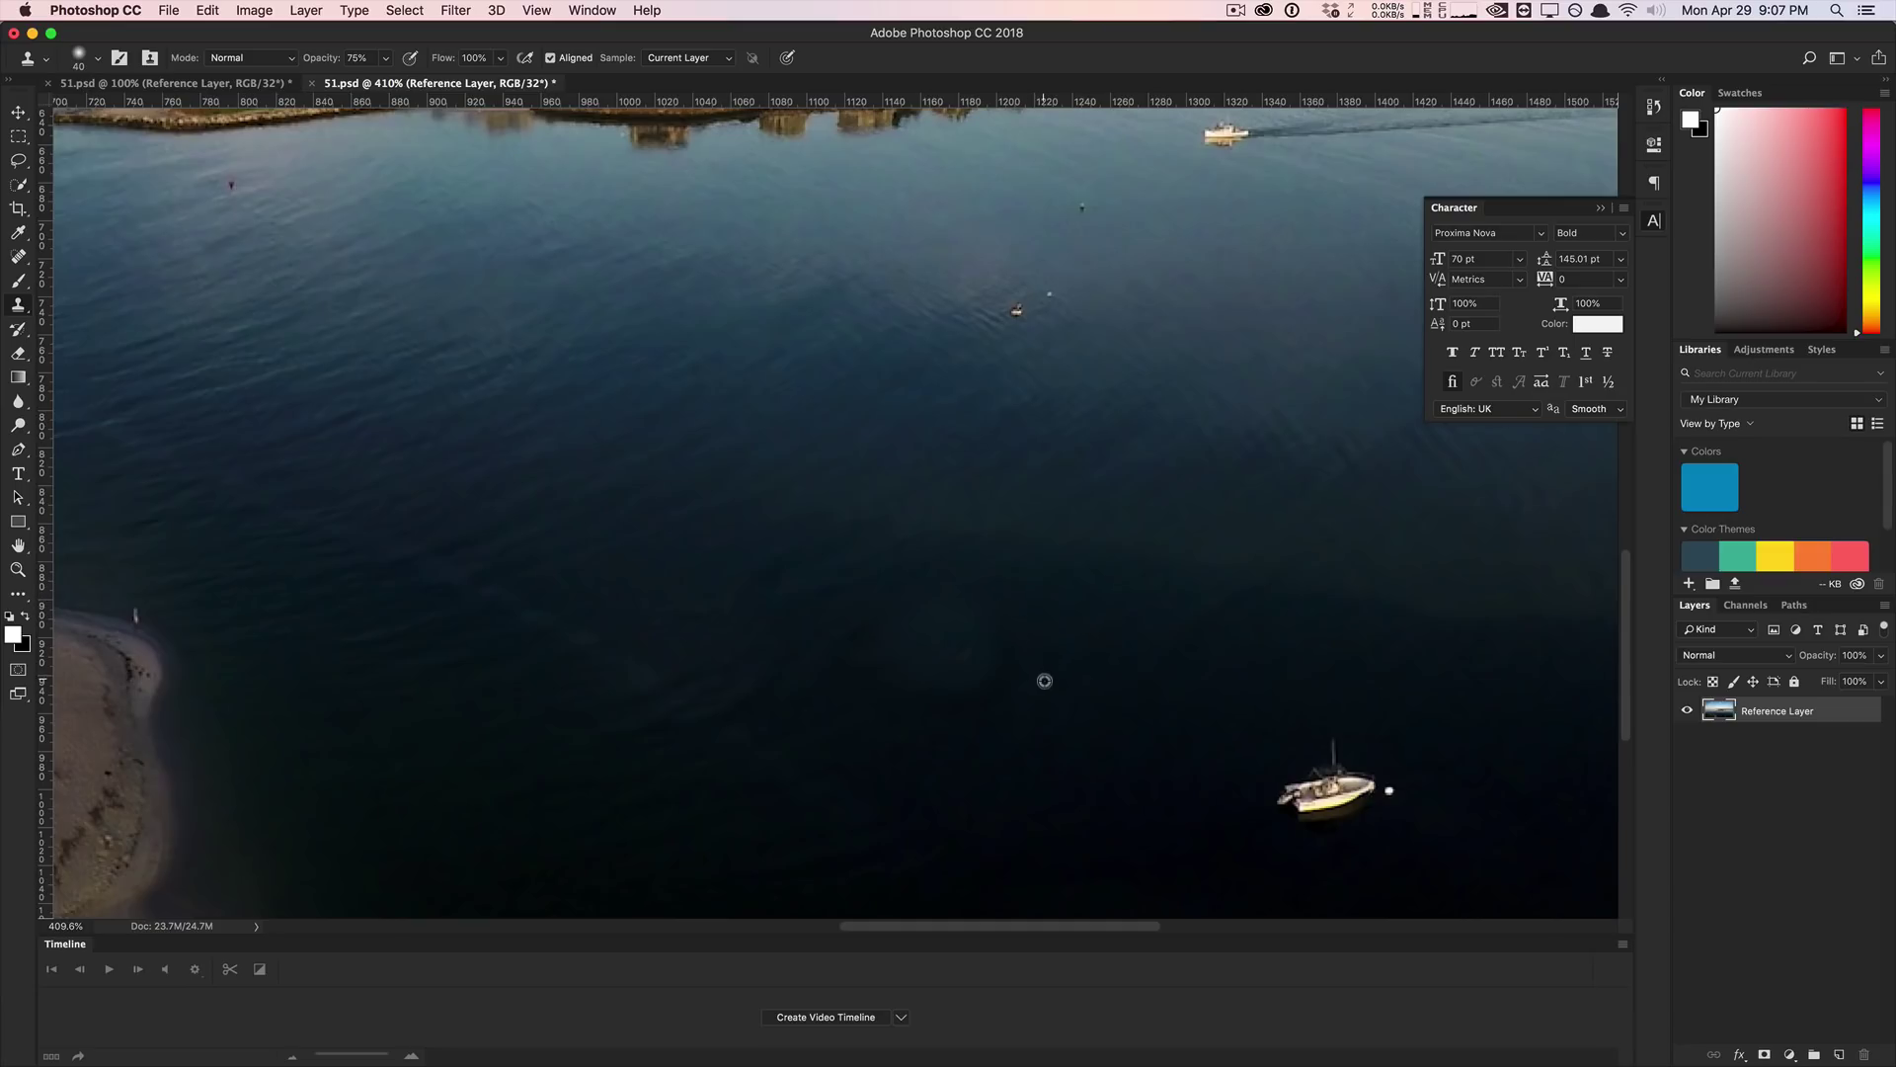
left_click(1090, 634, "alt")
left_click_drag(984, 660, 935, 622)
left_click(927, 612, "alt")
Step: Touch up the remaining boat traces with cloned water, zoom out, and save with Cmd+S
left_click(926, 672)
mouse_move(926, 671)
left_mouse_down()
mouse_move(981, 687)
mouse_move(1034, 646)
mouse_move(965, 635)
left_mouse_up()
left_click(1034, 646)
left_click(1040, 589, "alt")
left_click(940, 604)
left_click(923, 691)
left_click(984, 673, "alt")
scroll(933, 661, "down", 3)
scroll(936, 661, "down", 3)
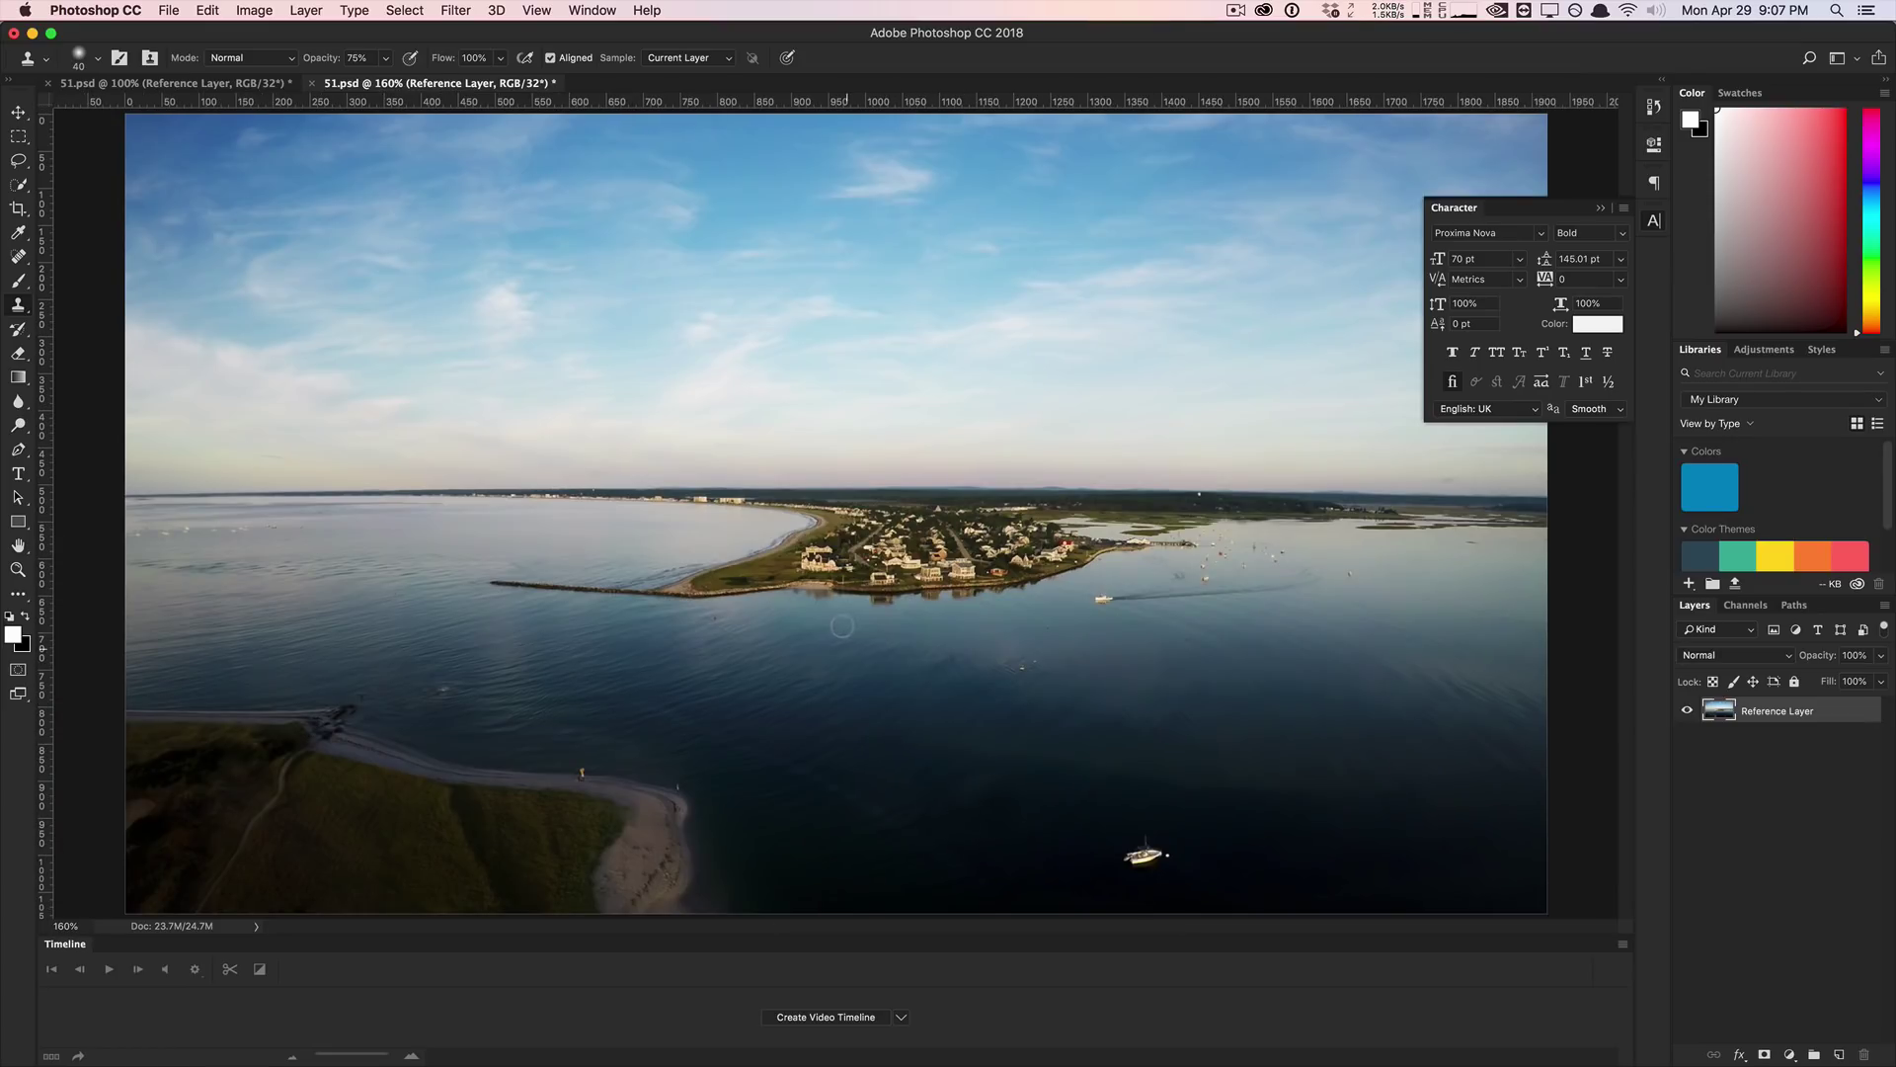
key("super+s")
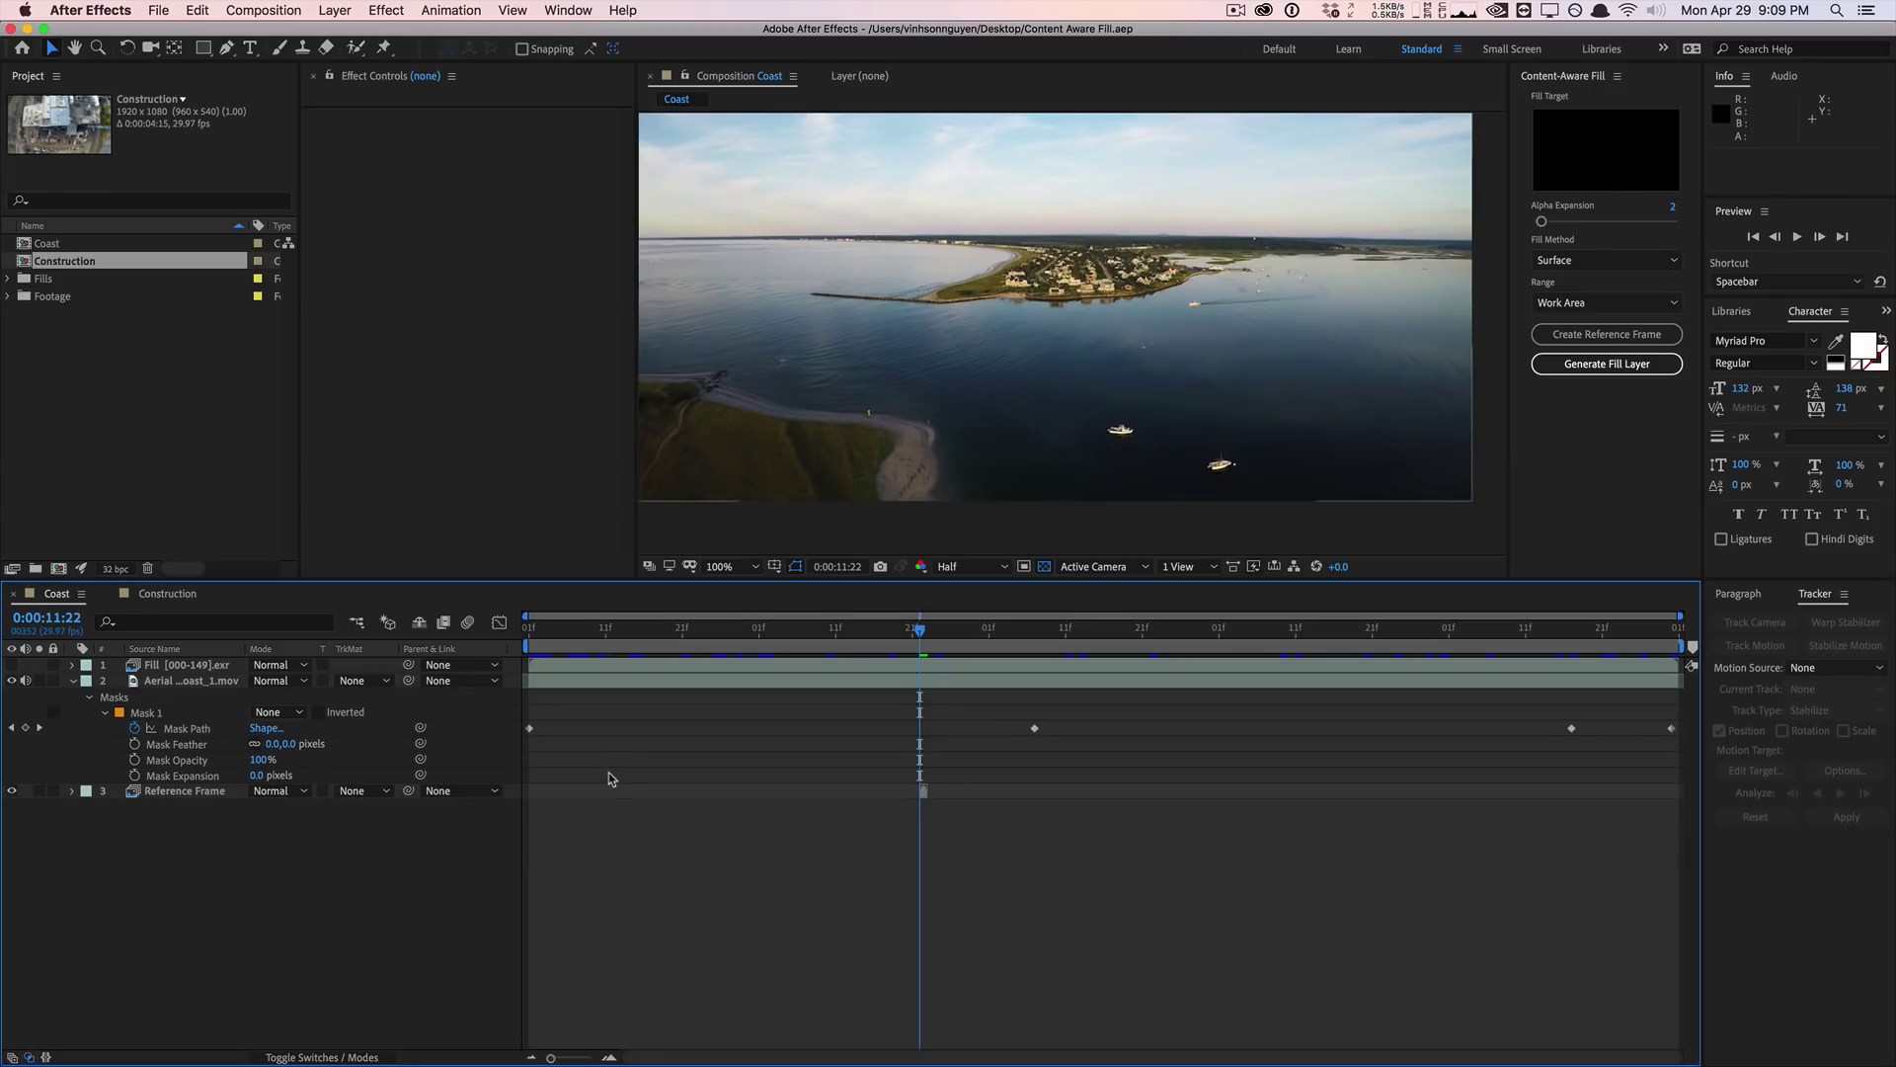
Step: Select the Reference Frame layer in the Coast timeline
left_click(193, 790)
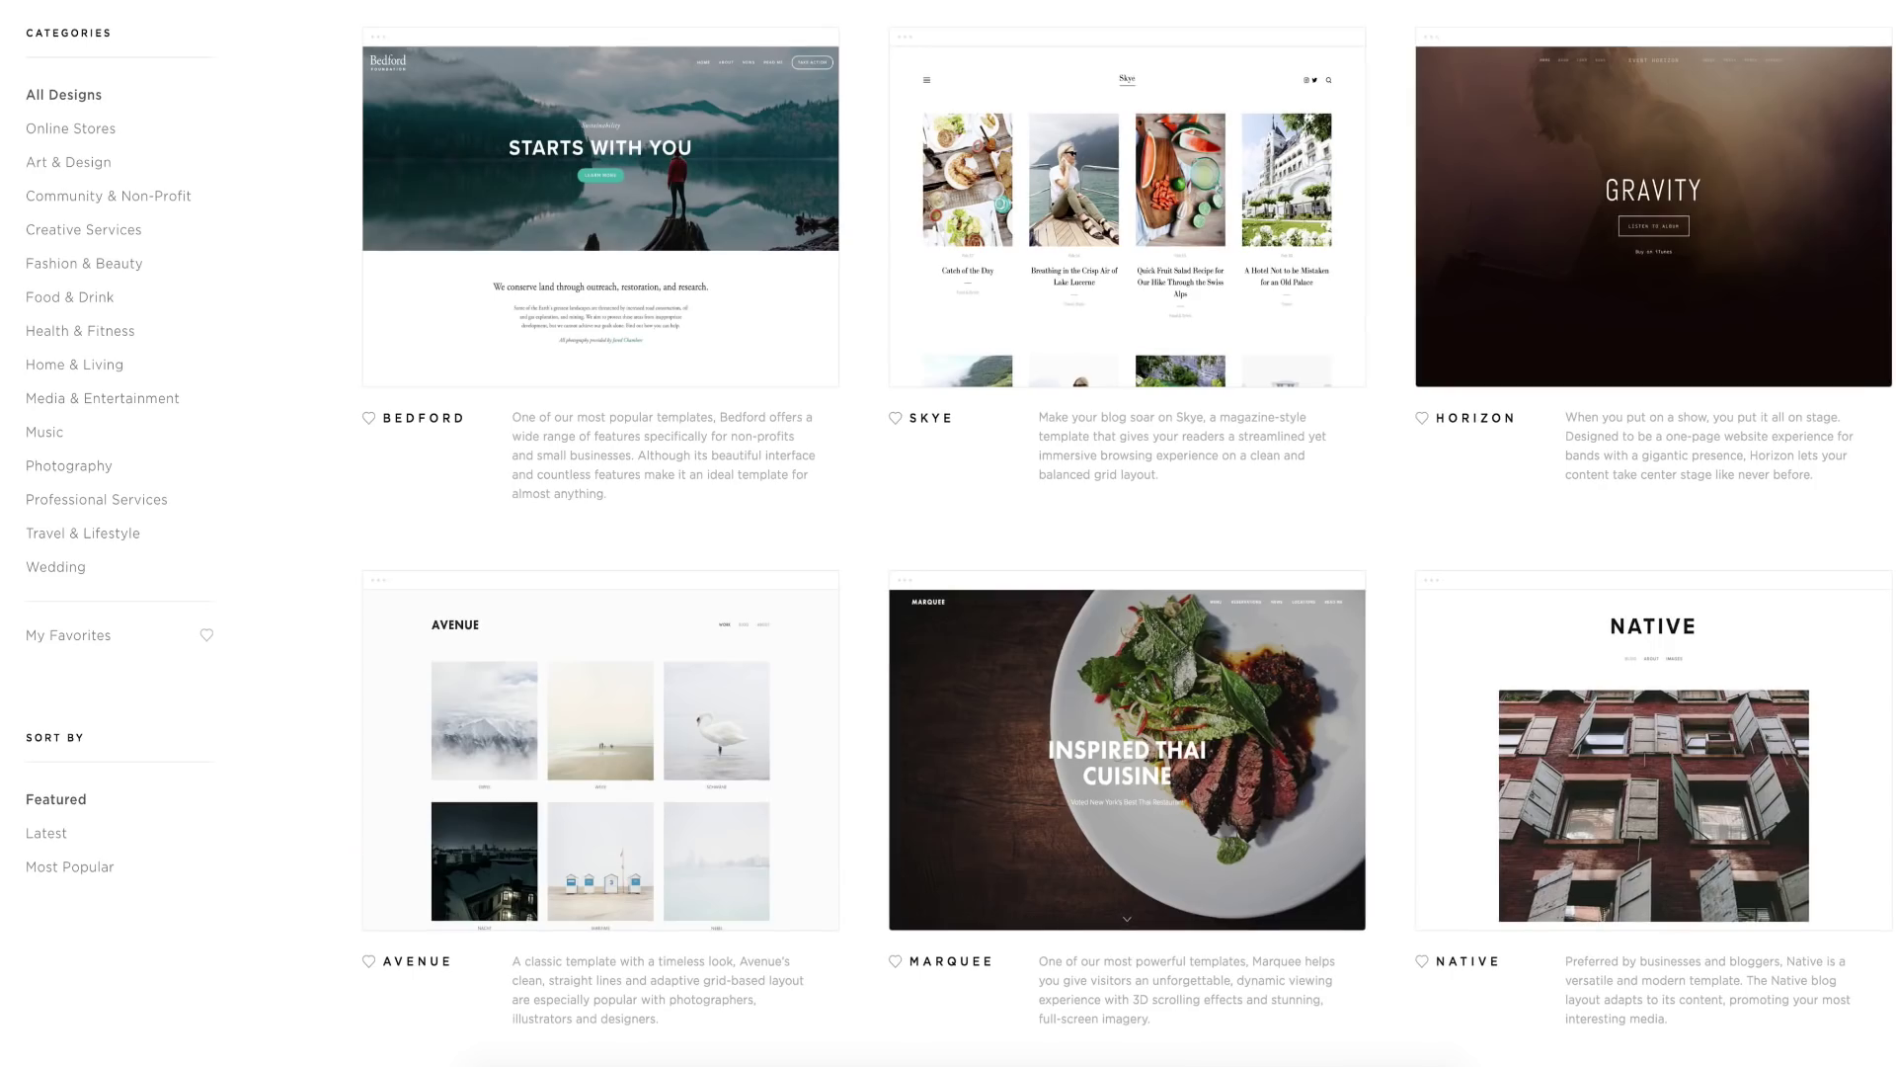
Step: Filter the Squarespace template gallery by Online Stores, then by Art & Design
left_click(30, 129)
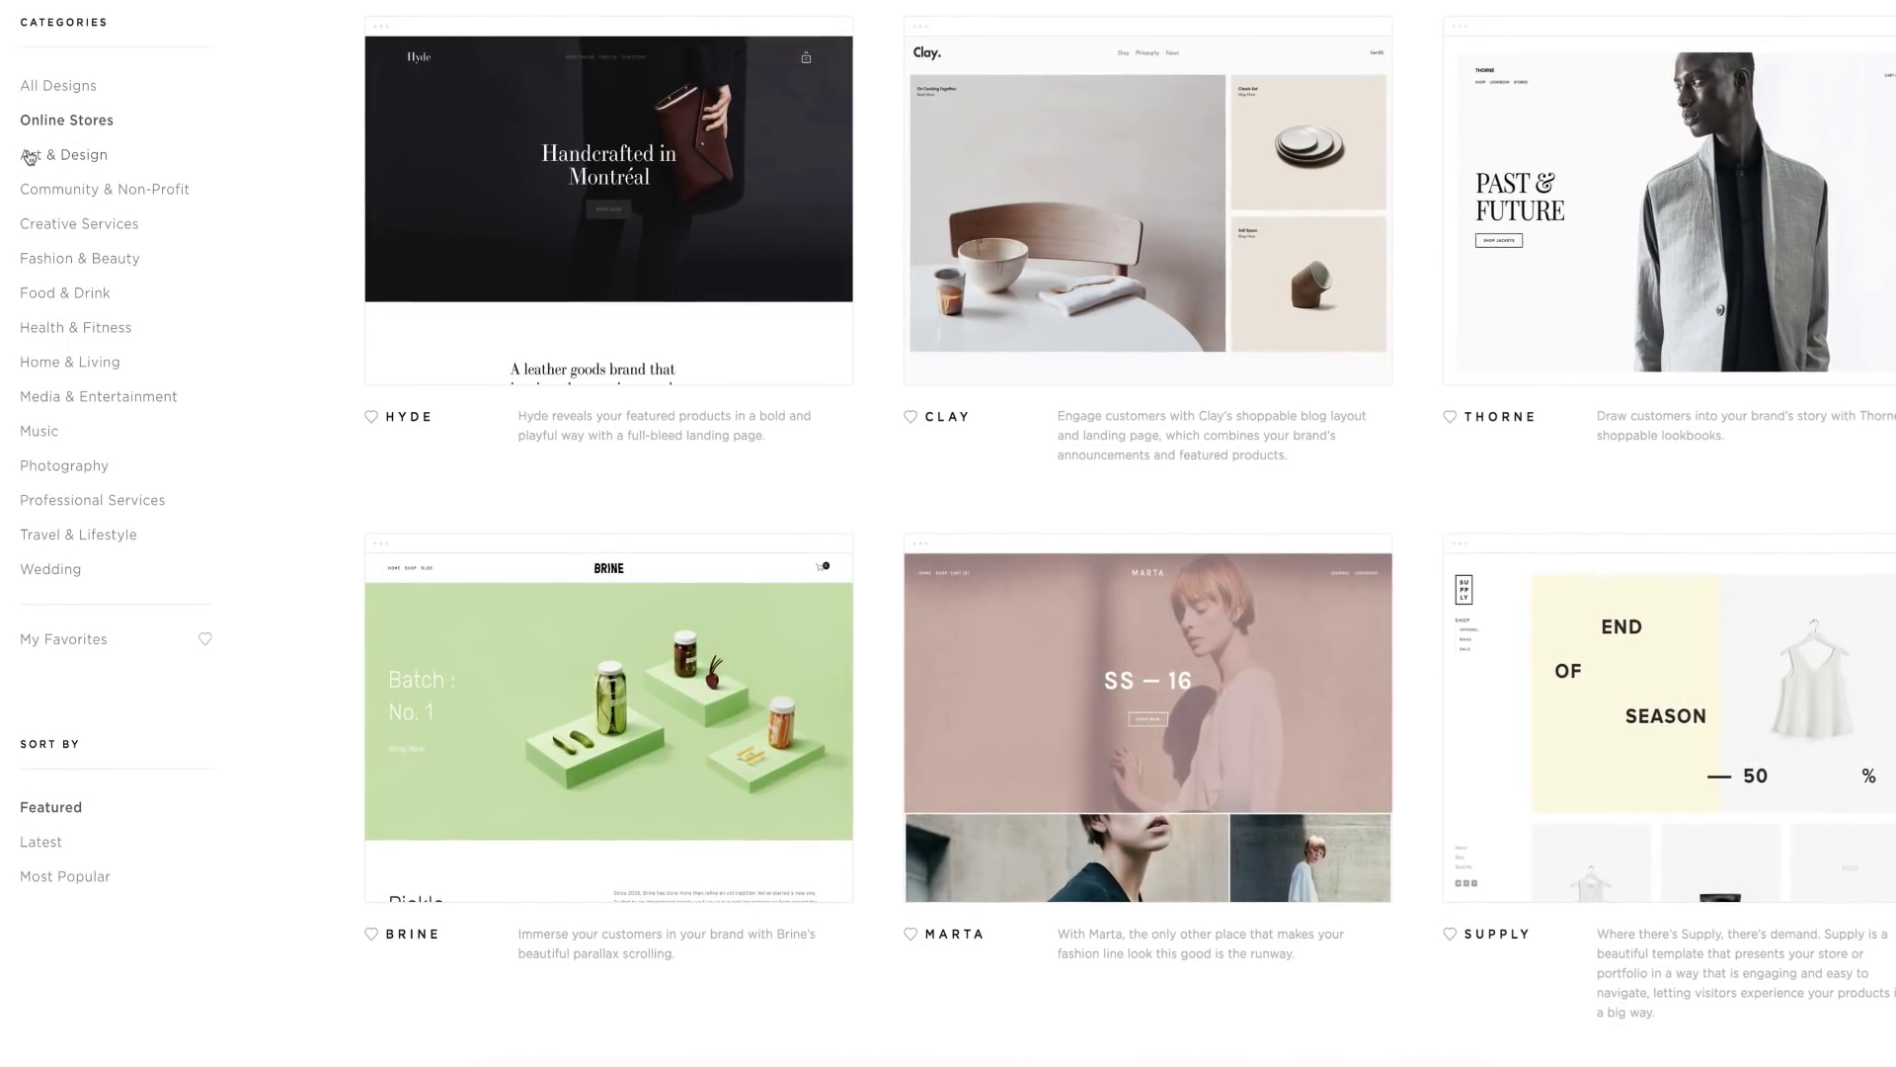
left_click(27, 150)
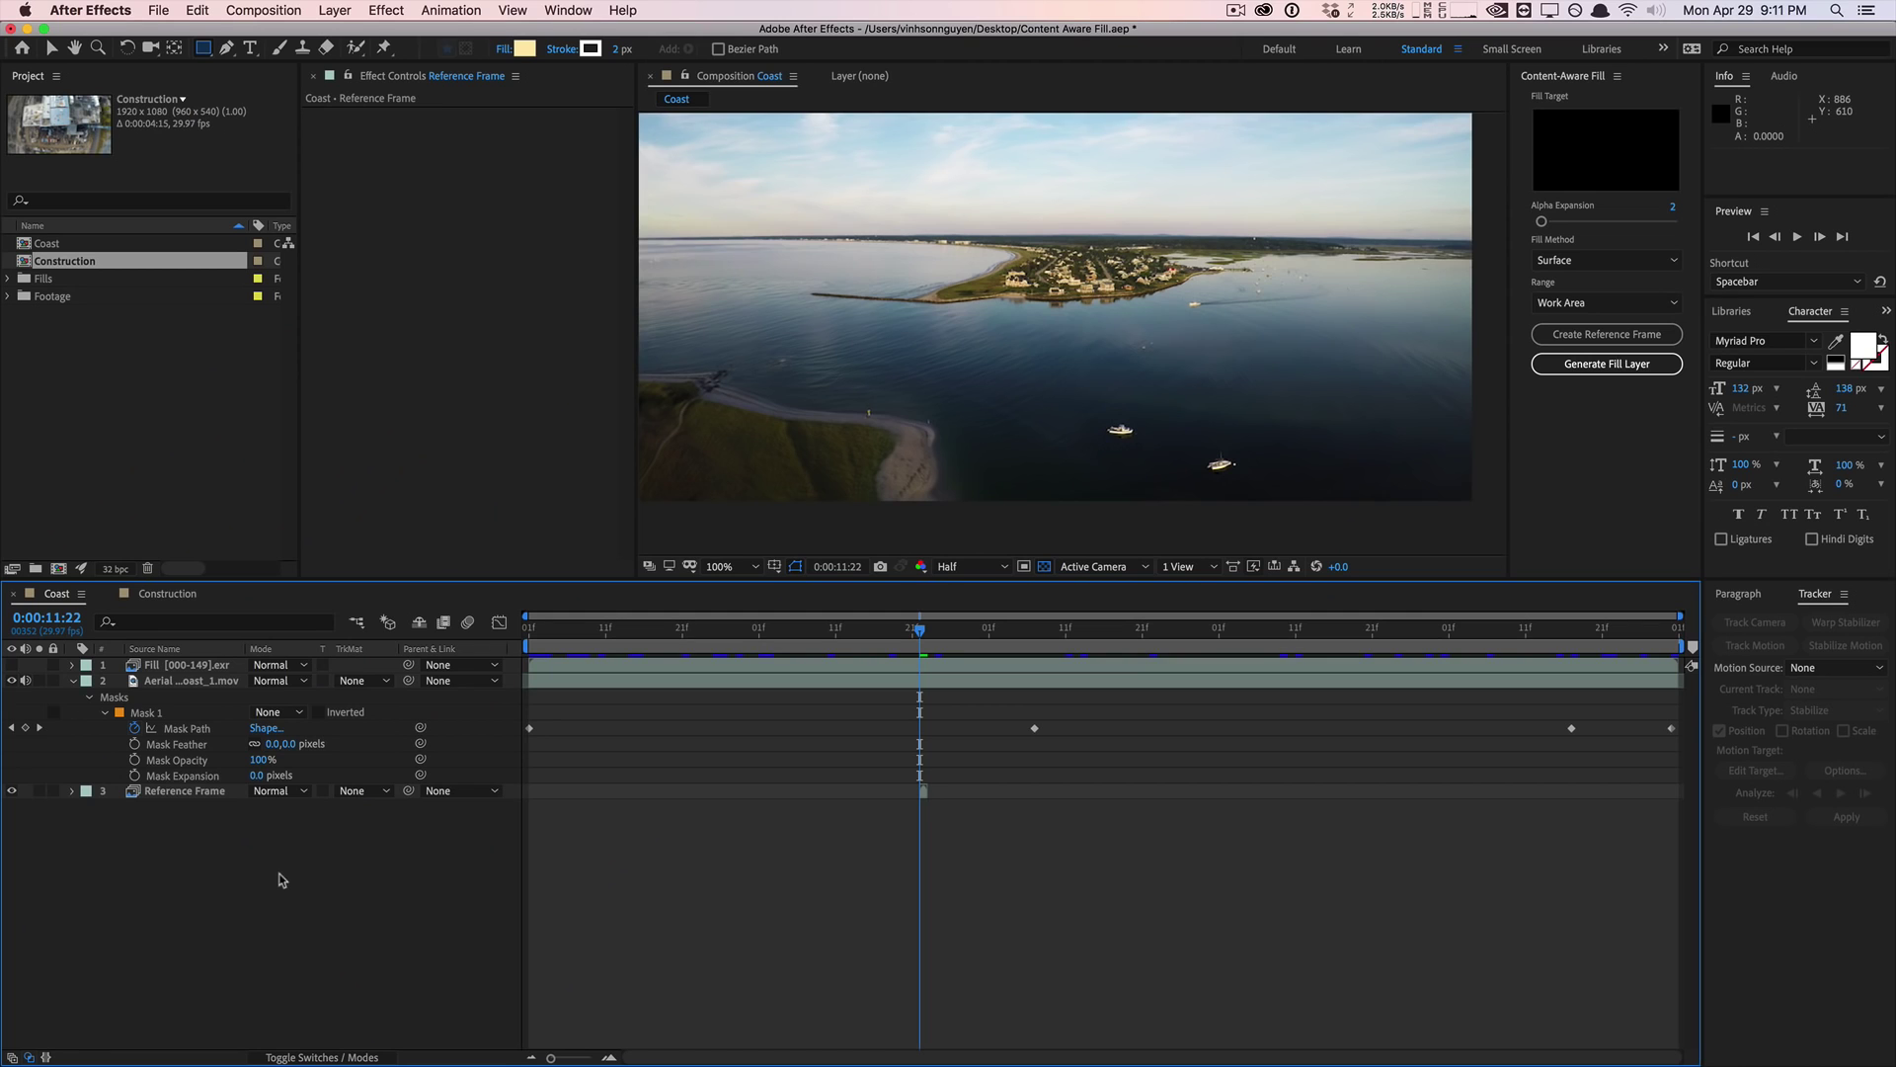
Step: In the Construction footage at 0:00:55:10, draw a small rectangle Mask 1 around the rooftop object
left_click(168, 594)
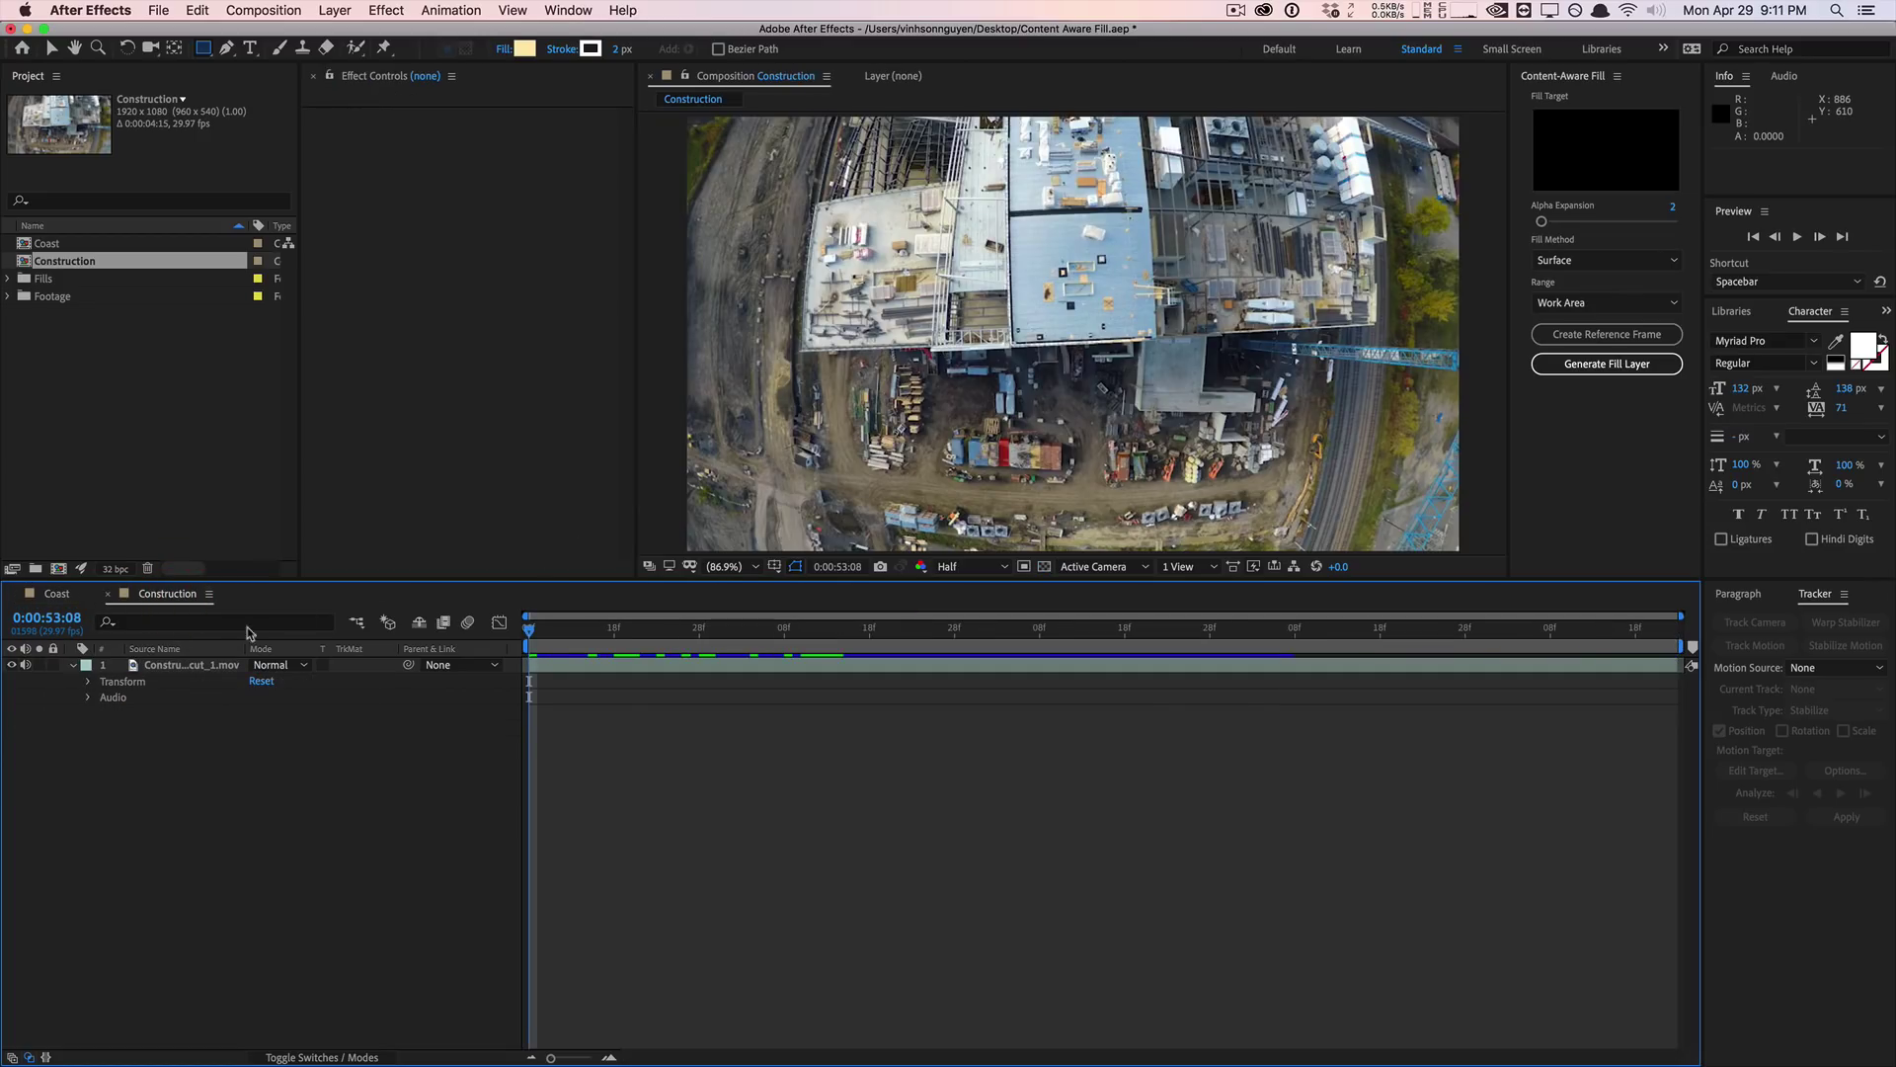
left_click(213, 664)
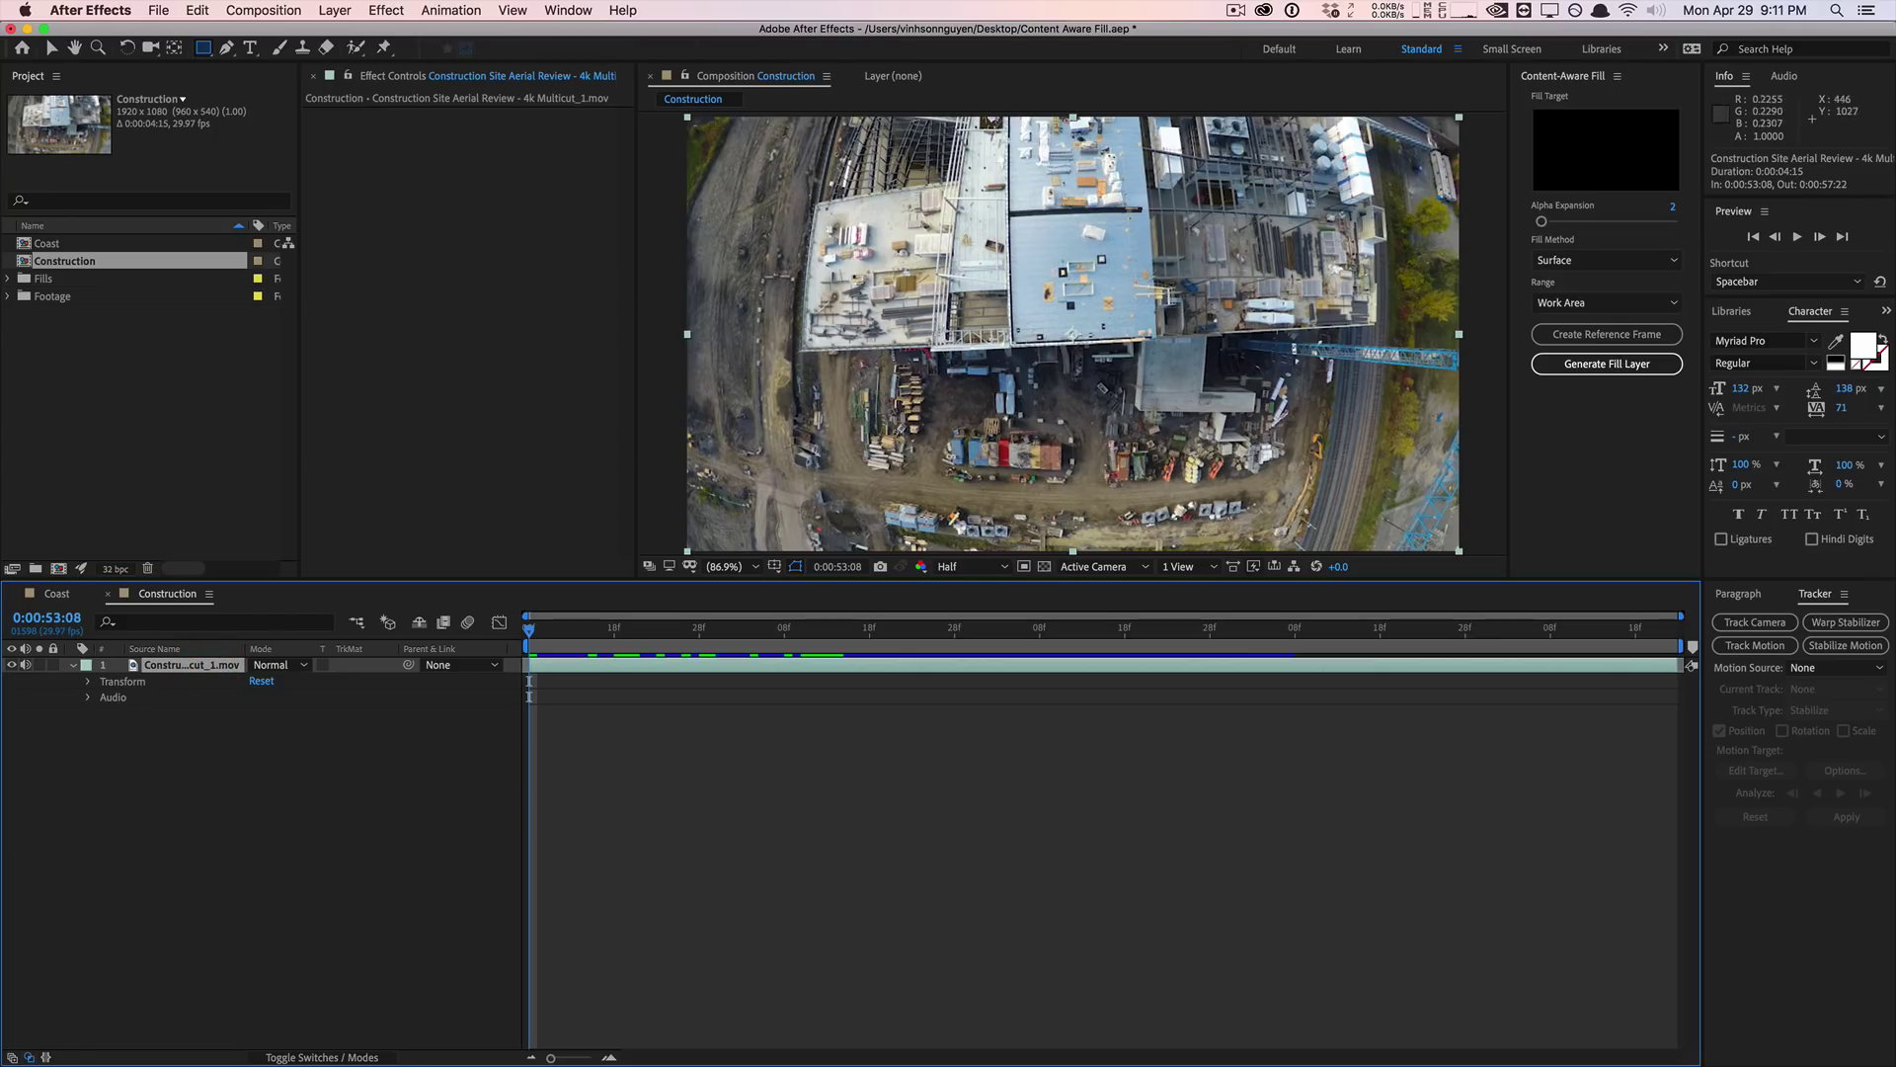
left_click_drag(642, 651, 1056, 651)
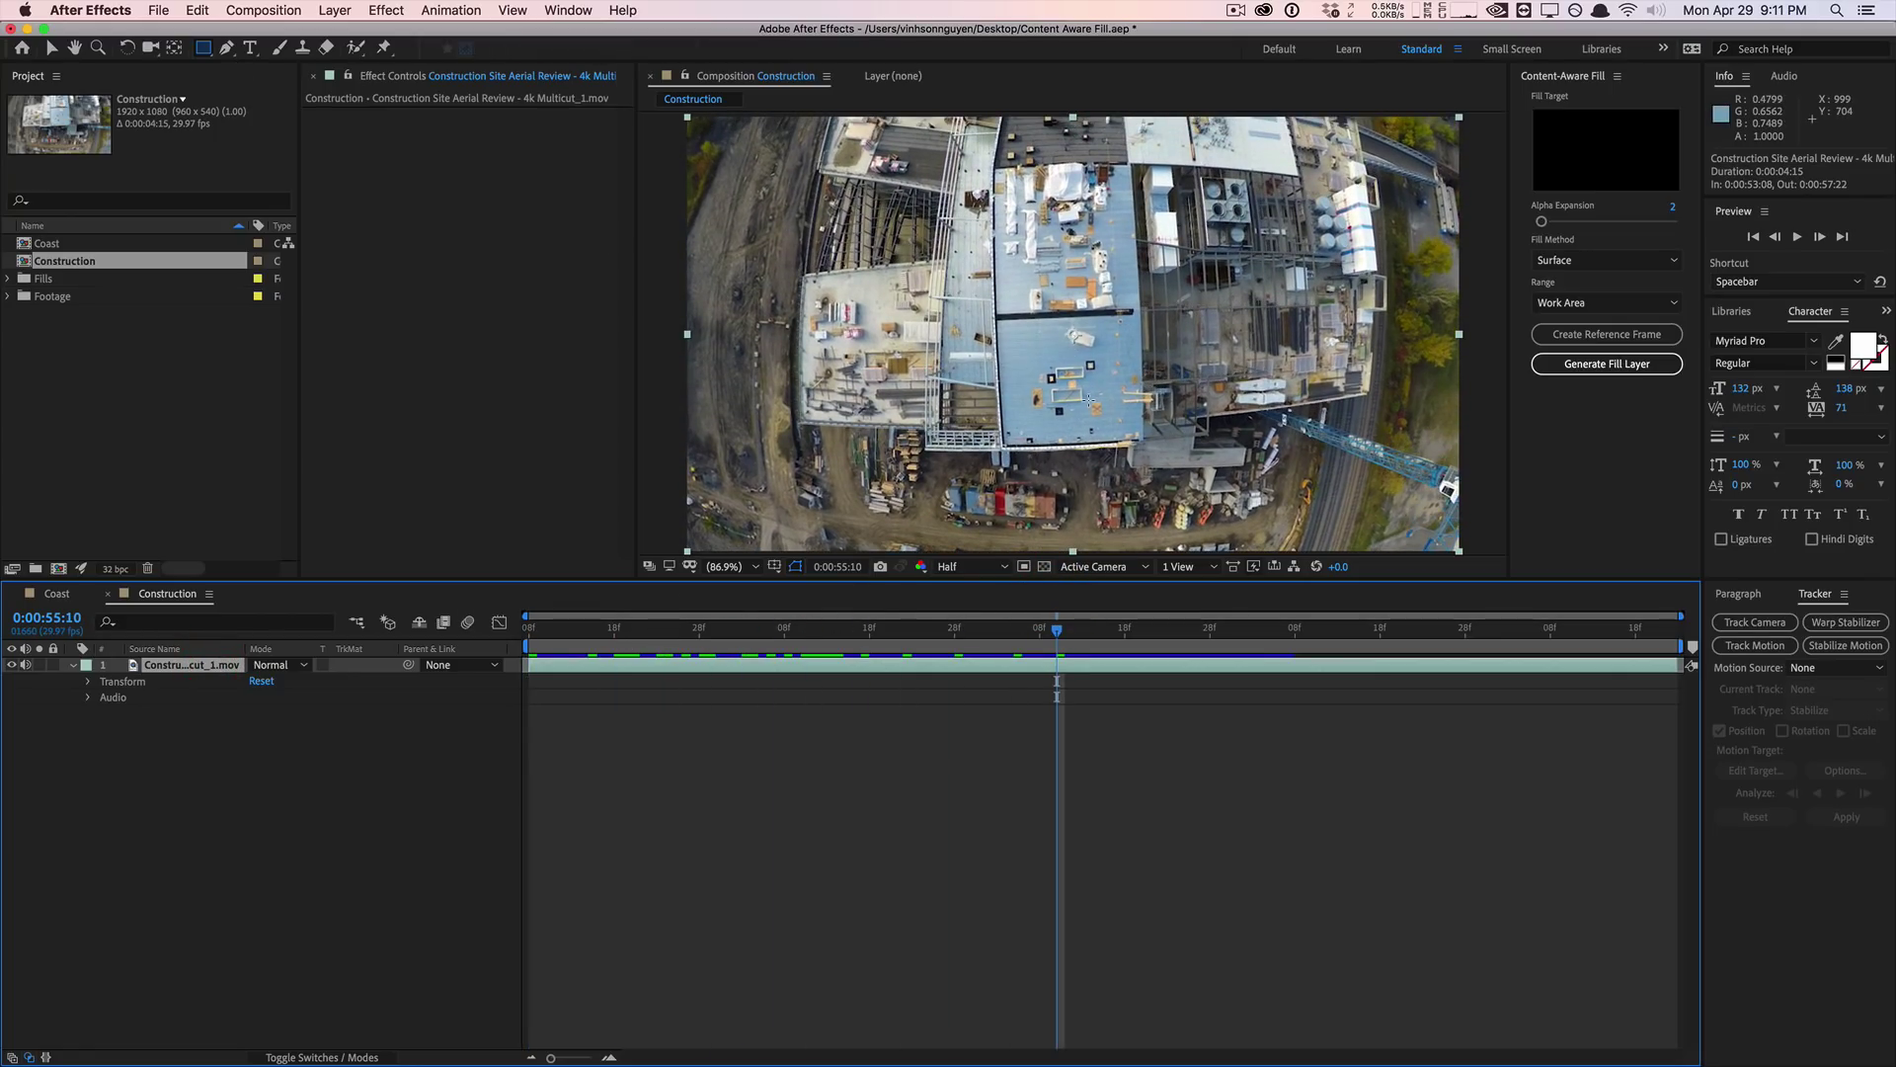
left_click_drag(1089, 400, 1108, 420)
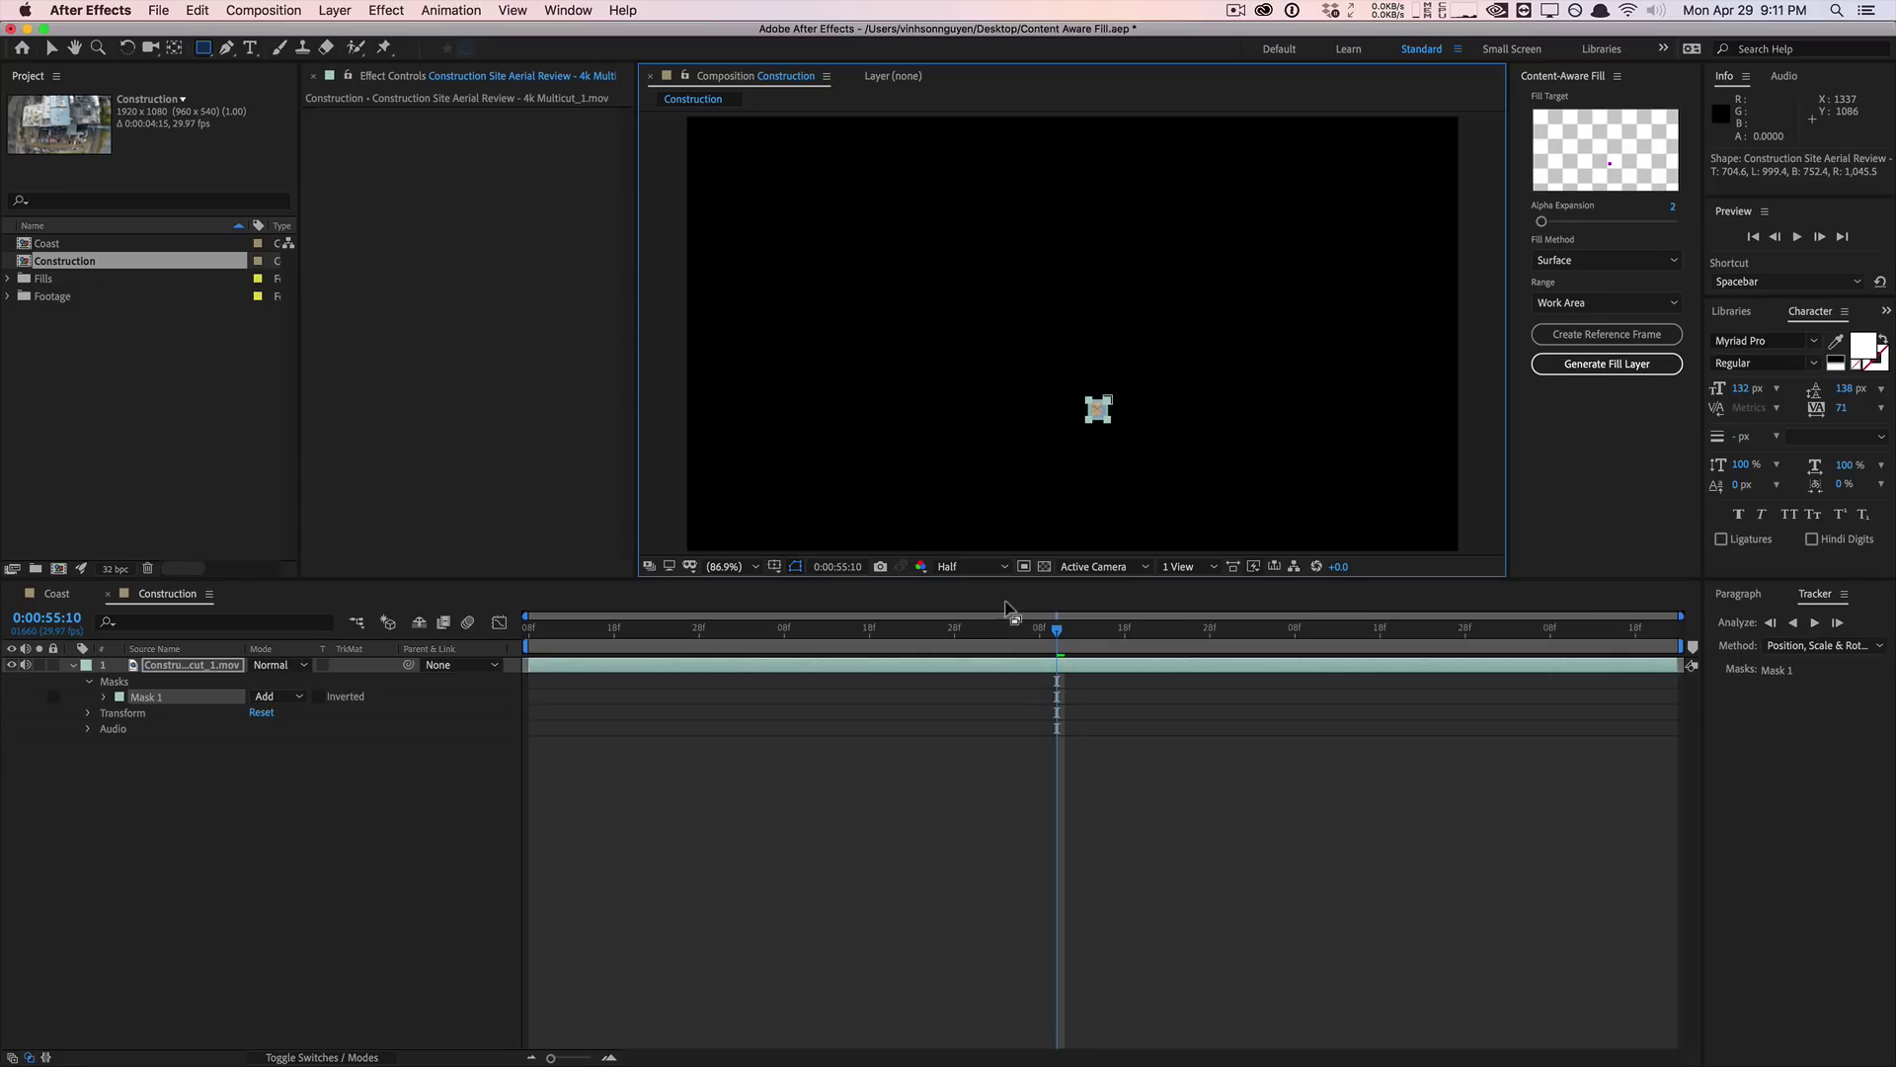
Step: Track Mask 1 forward with Analyze Forward, then check it at about 0:00:56:17
left_click(1814, 623)
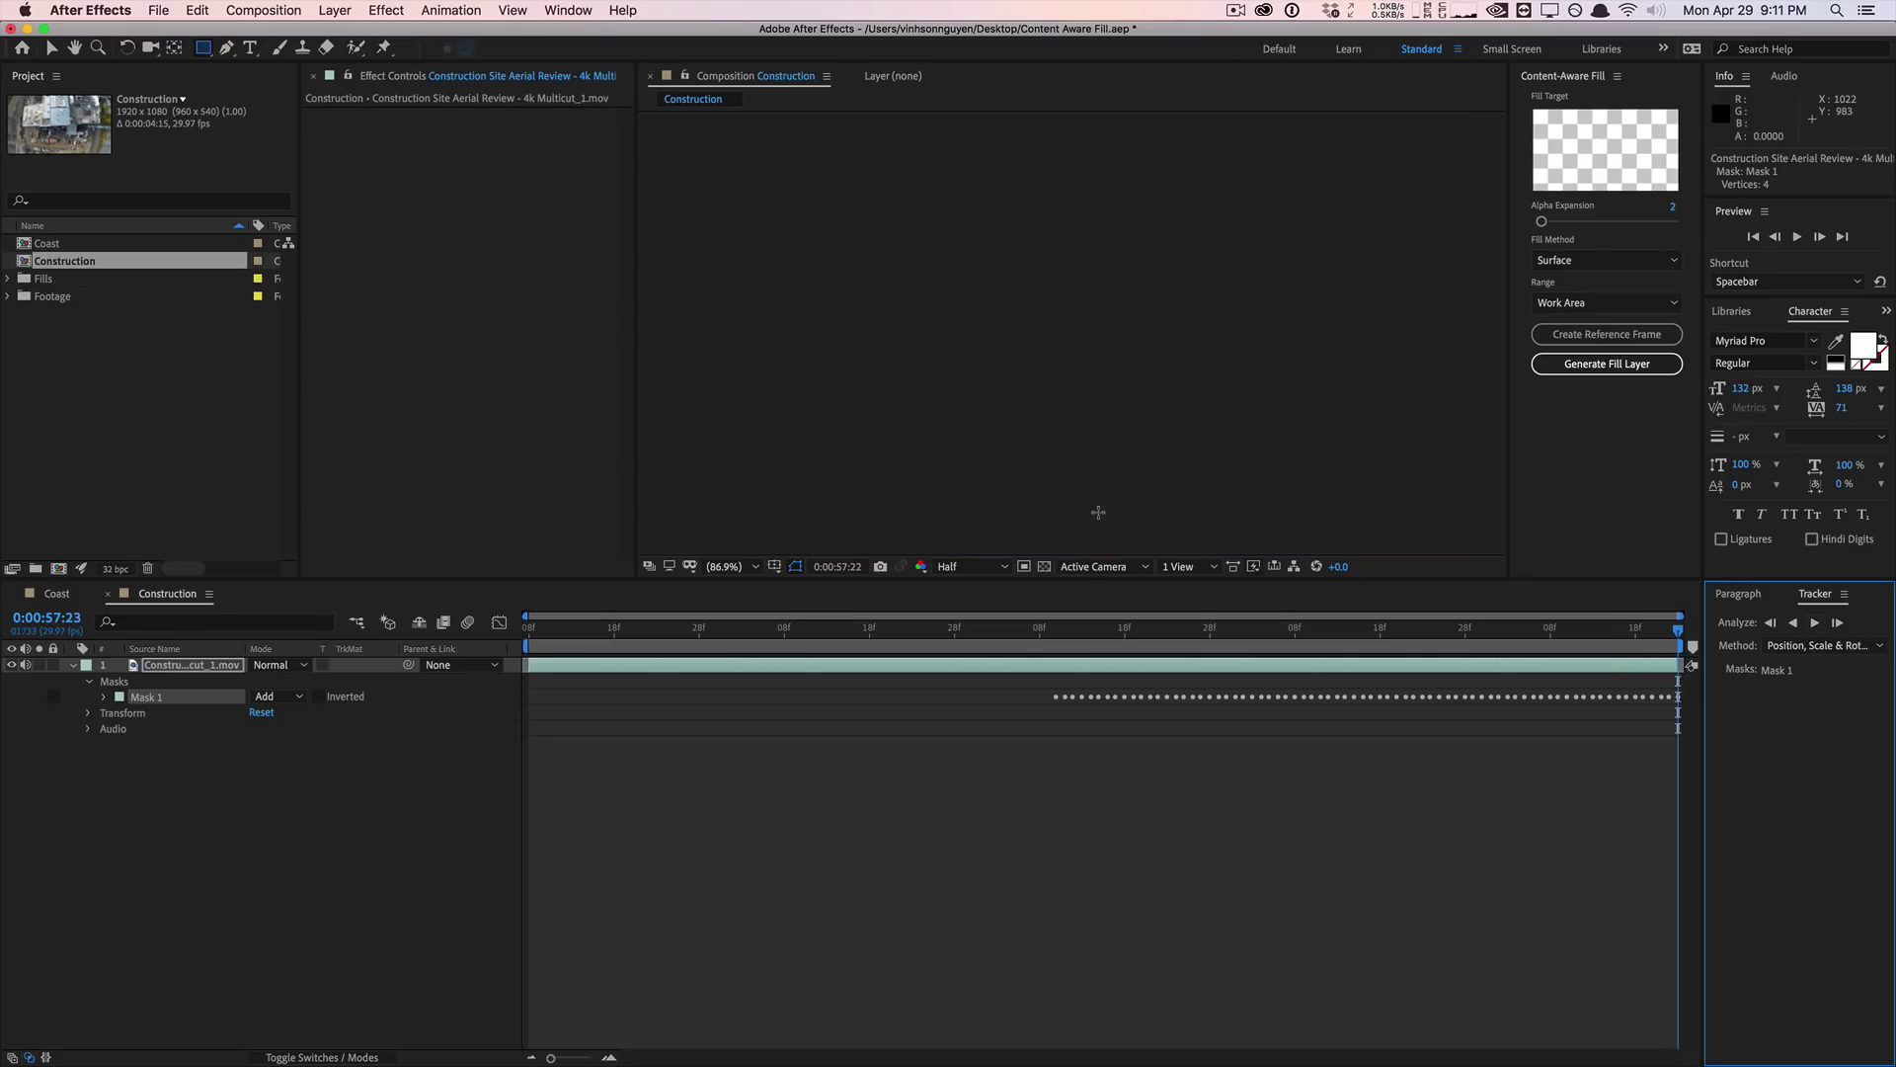
left_click_drag(1055, 624, 1407, 612)
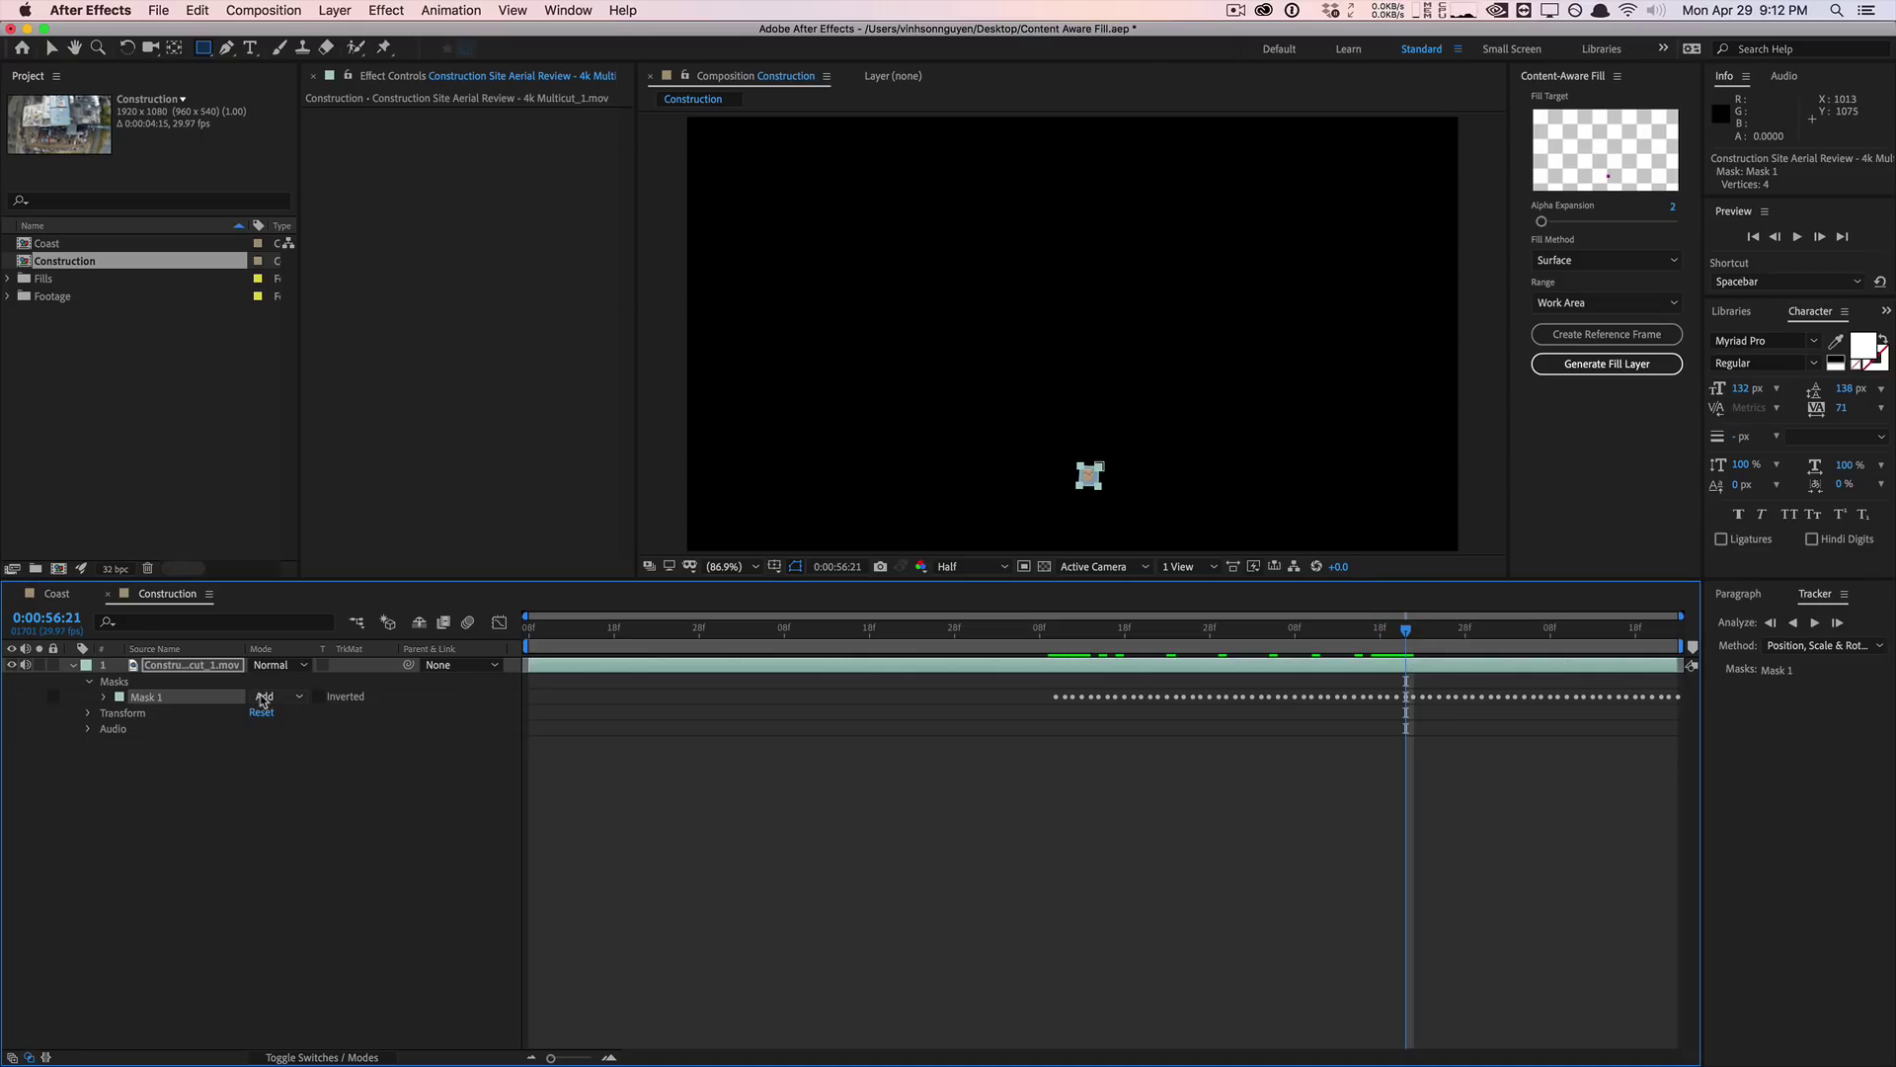
Step: Set Mask 1 to Subtract and keep Surface as the Content-Aware Fill method
left_click(264, 697)
left_click(280, 750)
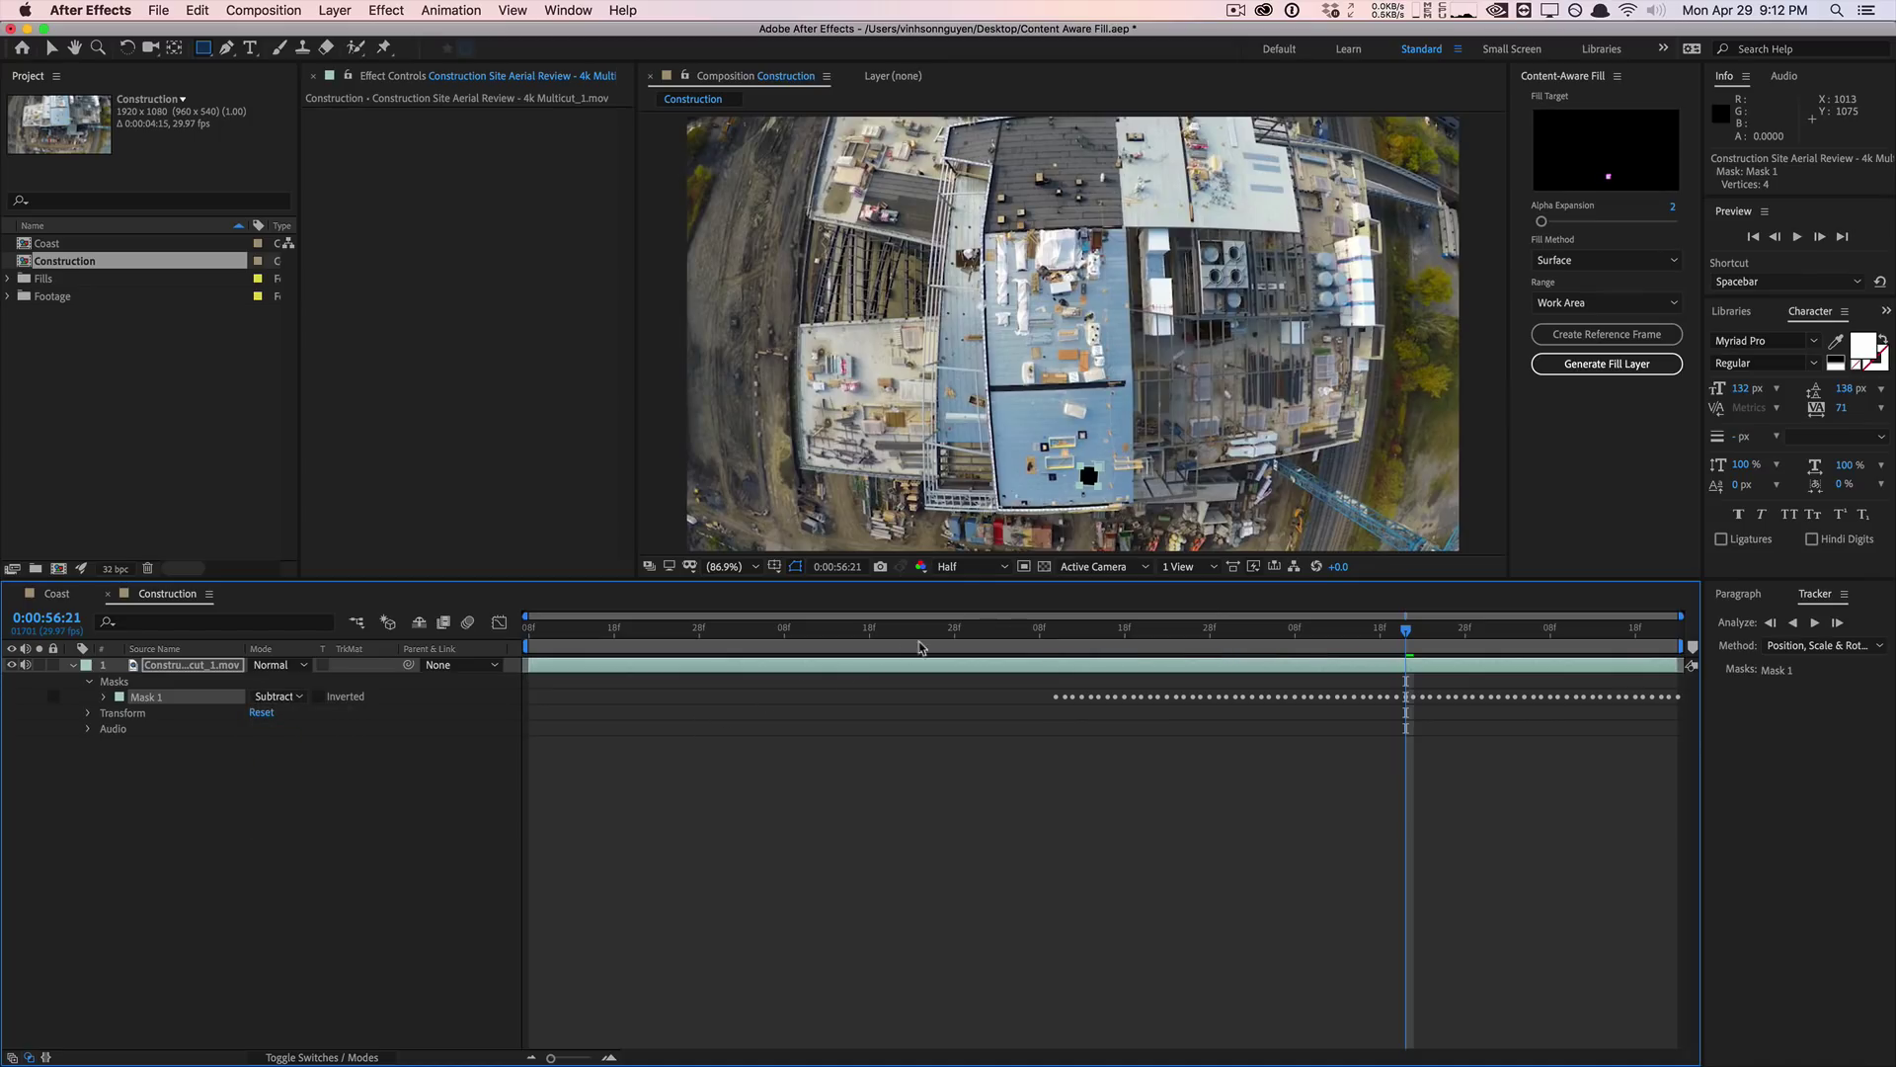
left_click(198, 666)
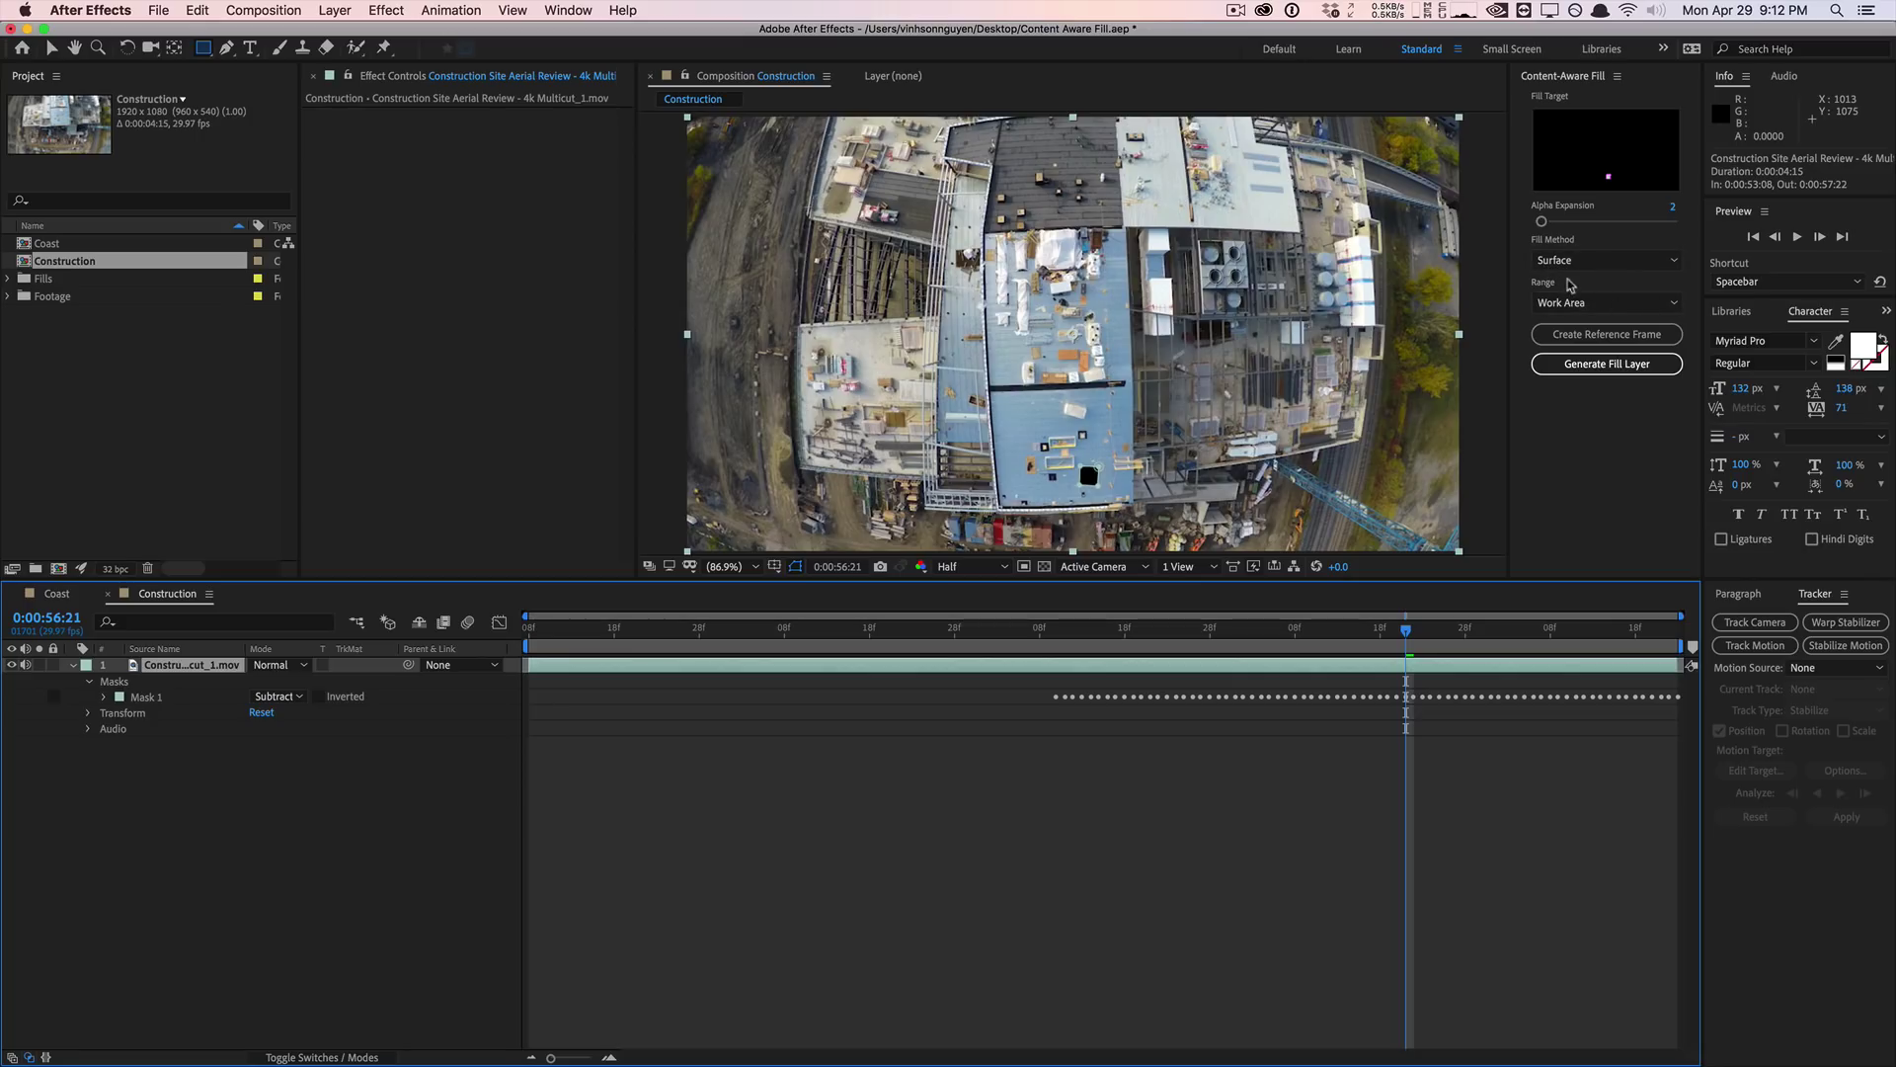
left_click(1618, 265)
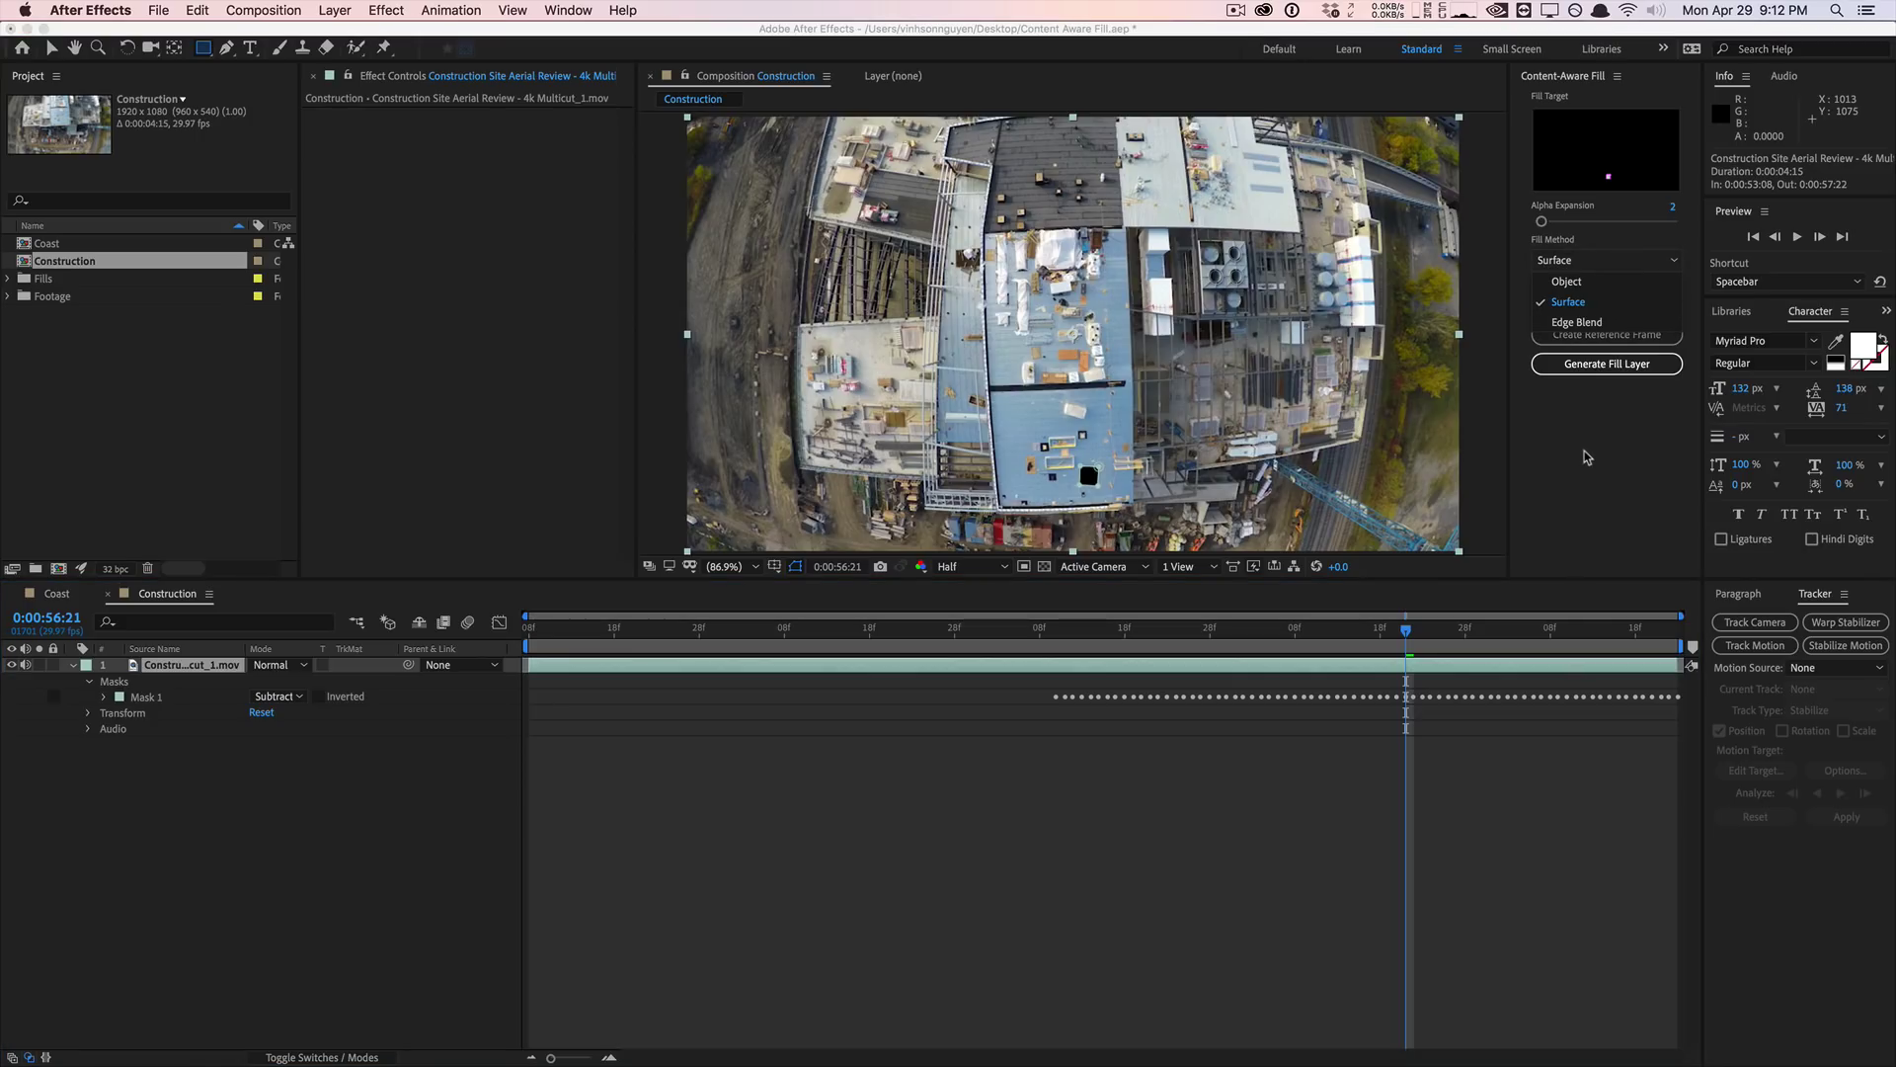
left_click(1588, 304)
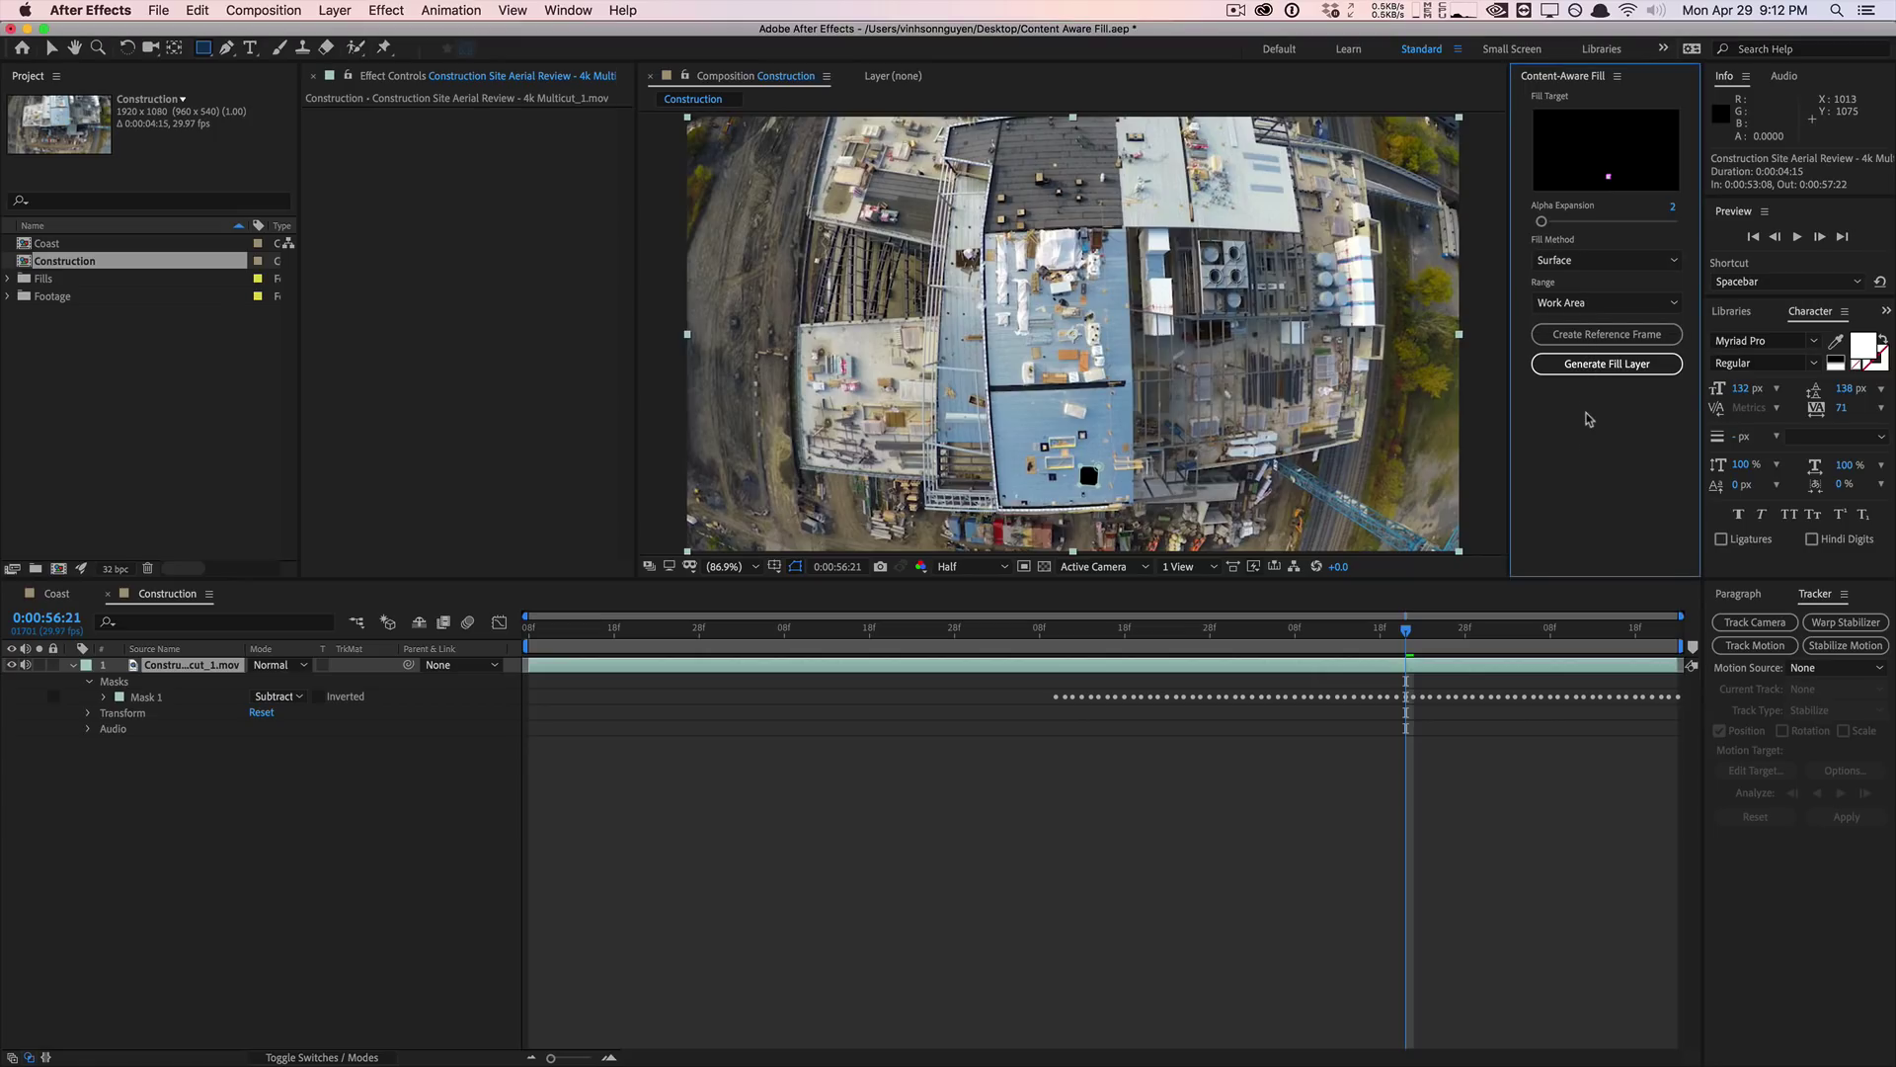